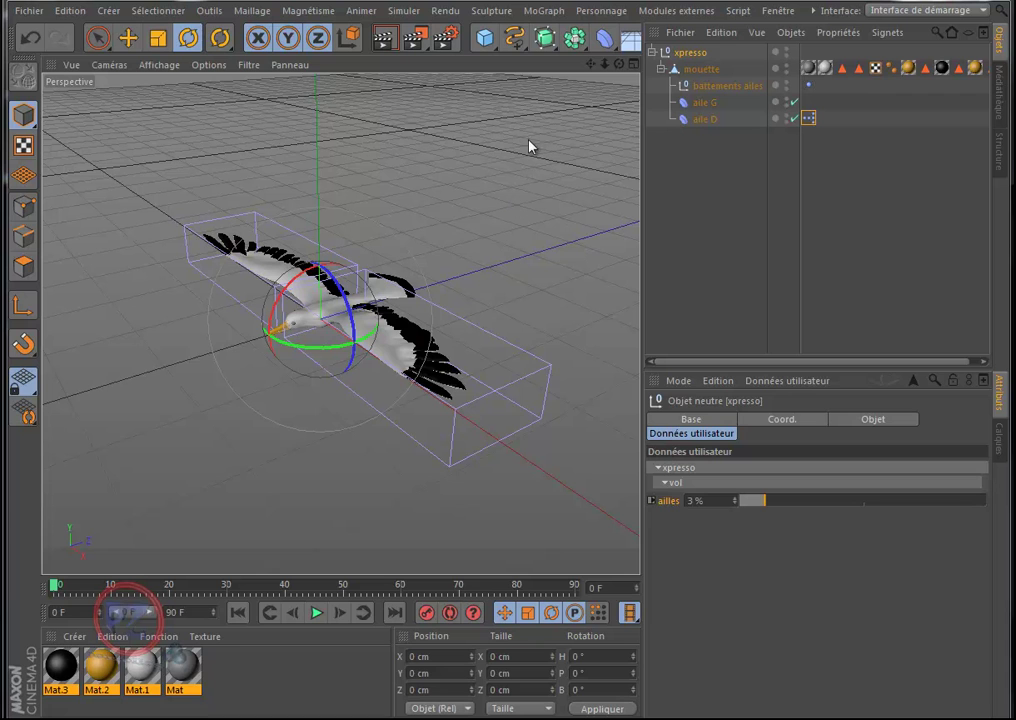
Play the seagull's animation and adjust the xpresso null's ailles slider to 15 %
{"action": "left_click", "coordinate": [315, 614]}
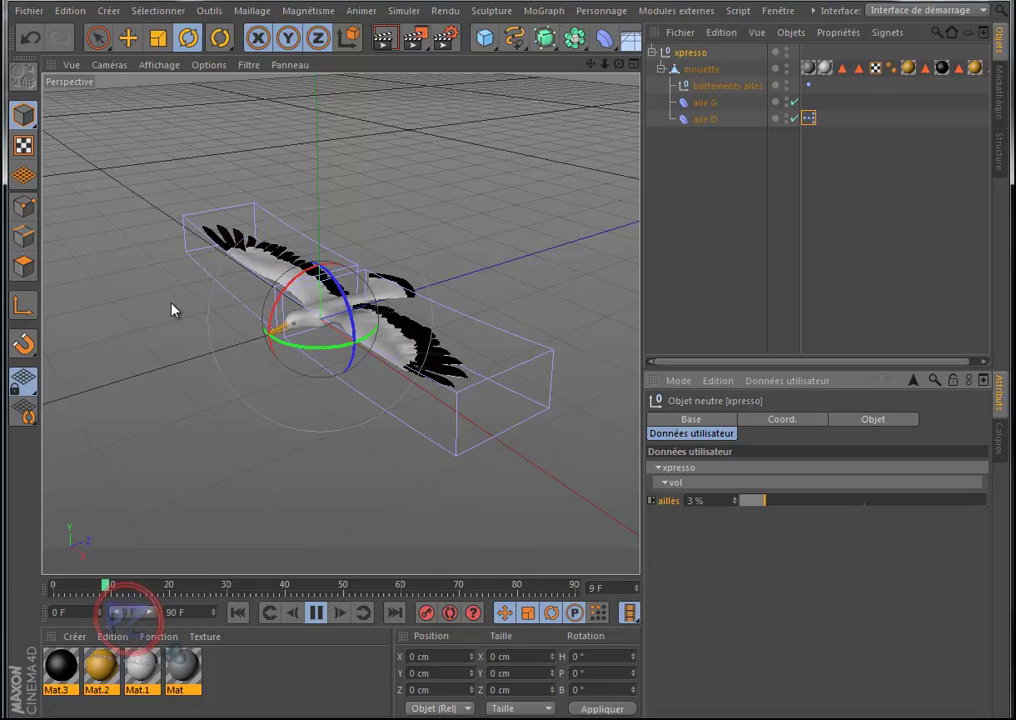
{"action": "left_click_drag", "start_coordinate": [764, 502], "coordinate": [774, 505]}
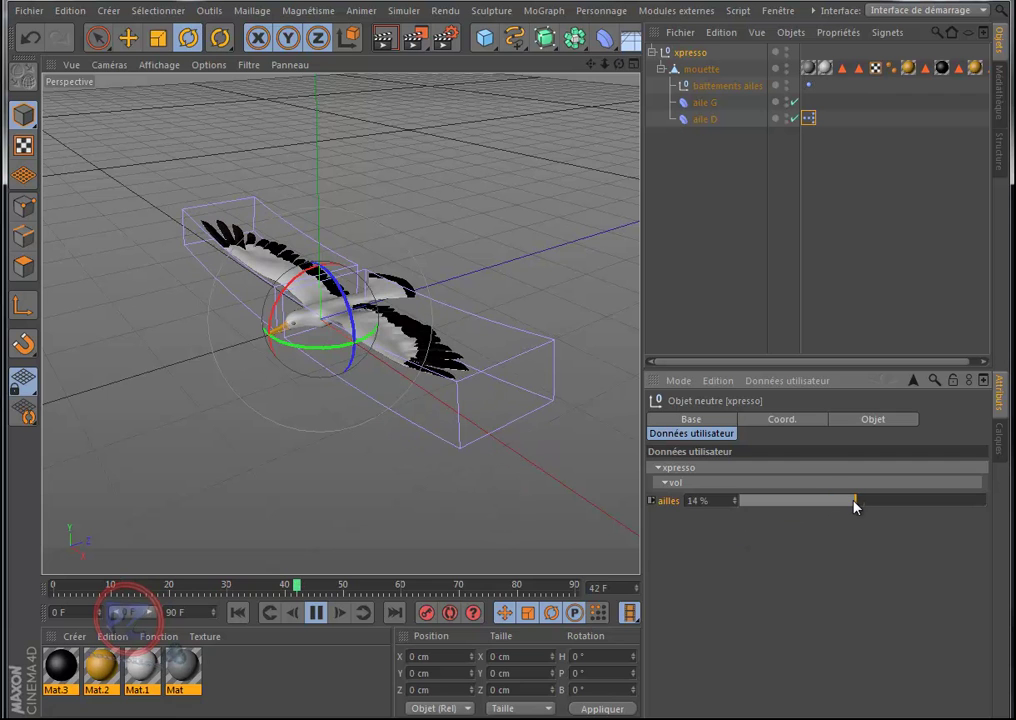
{"action": "mouse_move", "coordinate": [854, 501]}
{"action": "left_mouse_down"}
{"action": "mouse_move", "coordinate": [987, 509]}
{"action": "mouse_move", "coordinate": [950, 514]}
{"action": "left_mouse_up"}
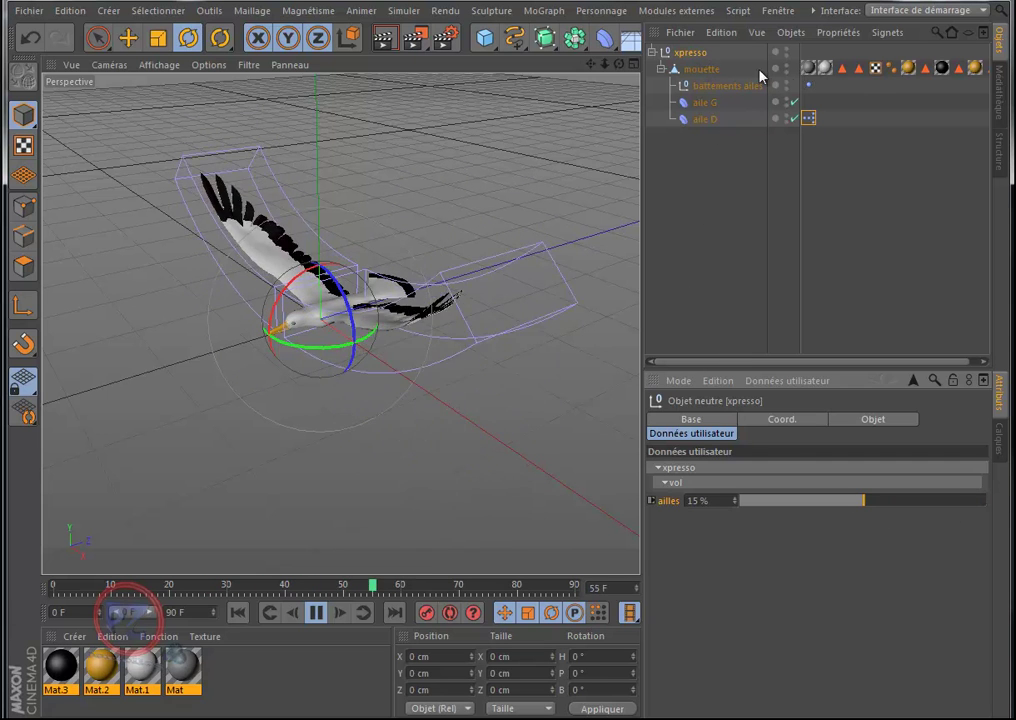
Test the wing flapping with Pulsations régulières disabled in the battements ailes Vibration tag, and re-enable the option
{"action": "left_click", "coordinate": [809, 86]}
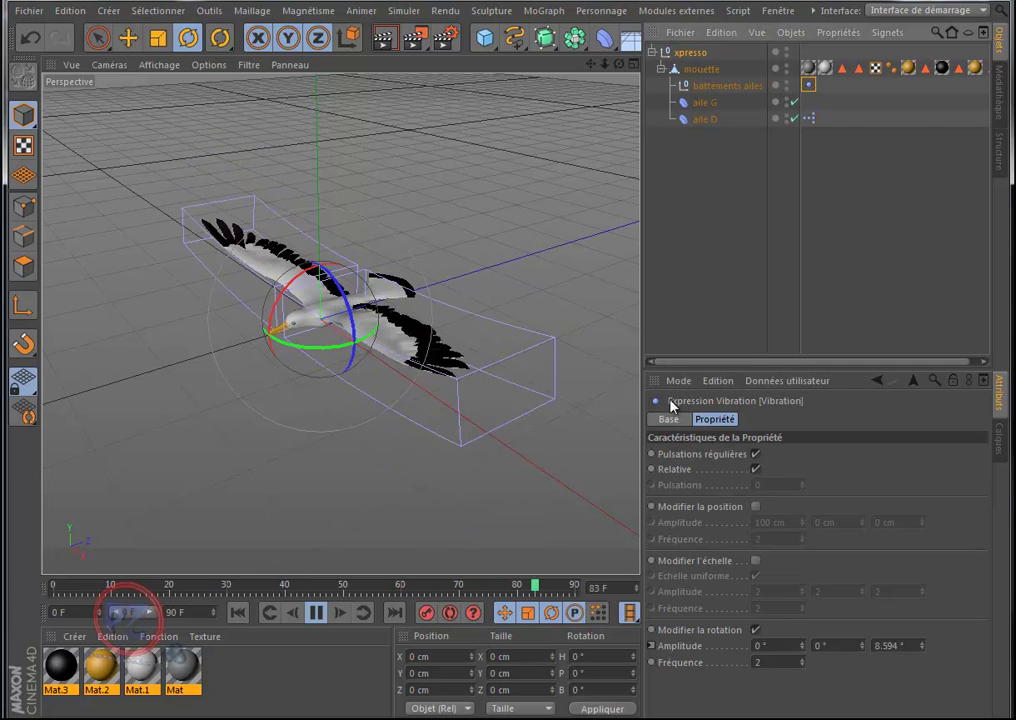
{"action": "left_click", "coordinate": [756, 454]}
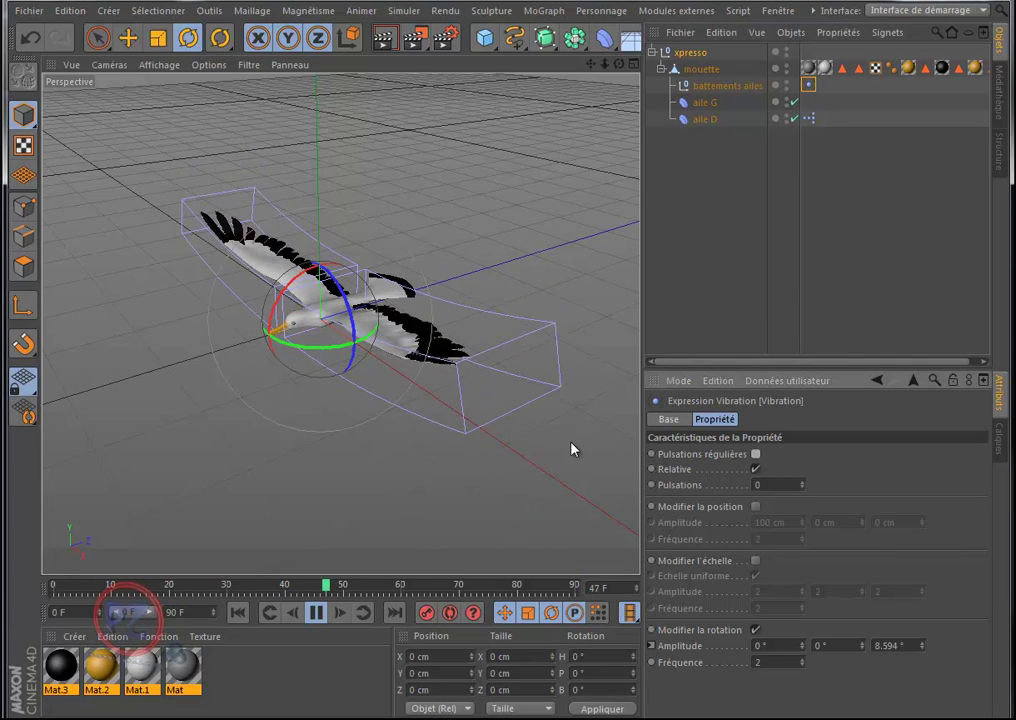
{"action": "left_click", "coordinate": [756, 455]}
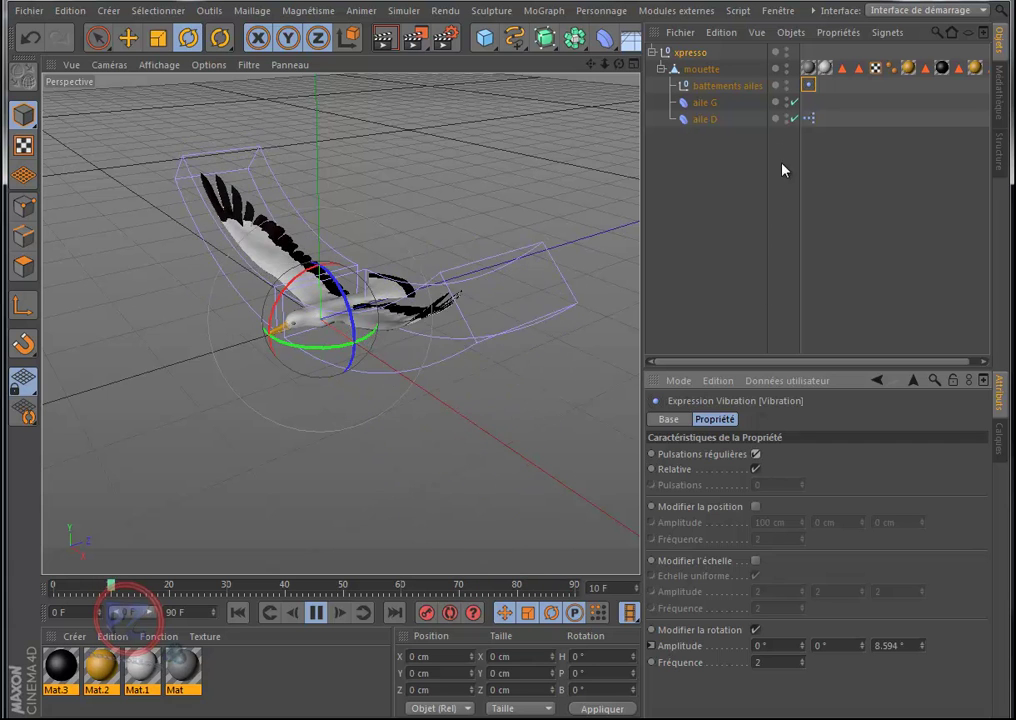
Inspect the battements ailes null and its Vibration tag settings, and stop playback at the first frame
{"action": "left_click", "coordinate": [720, 88]}
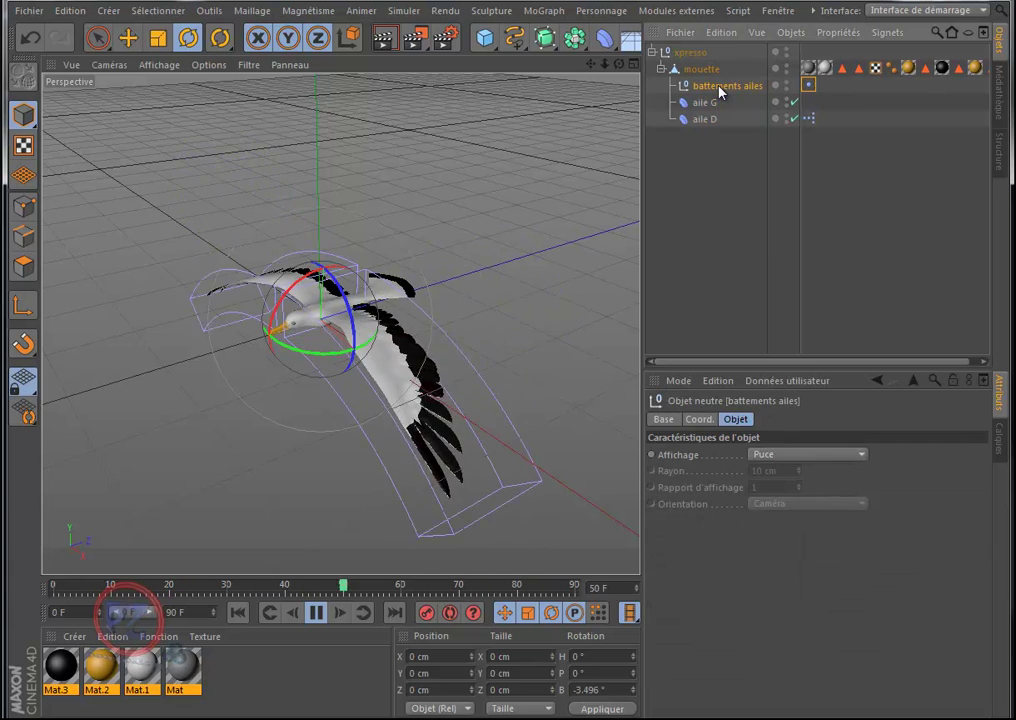
{"action": "left_click", "coordinate": [808, 87]}
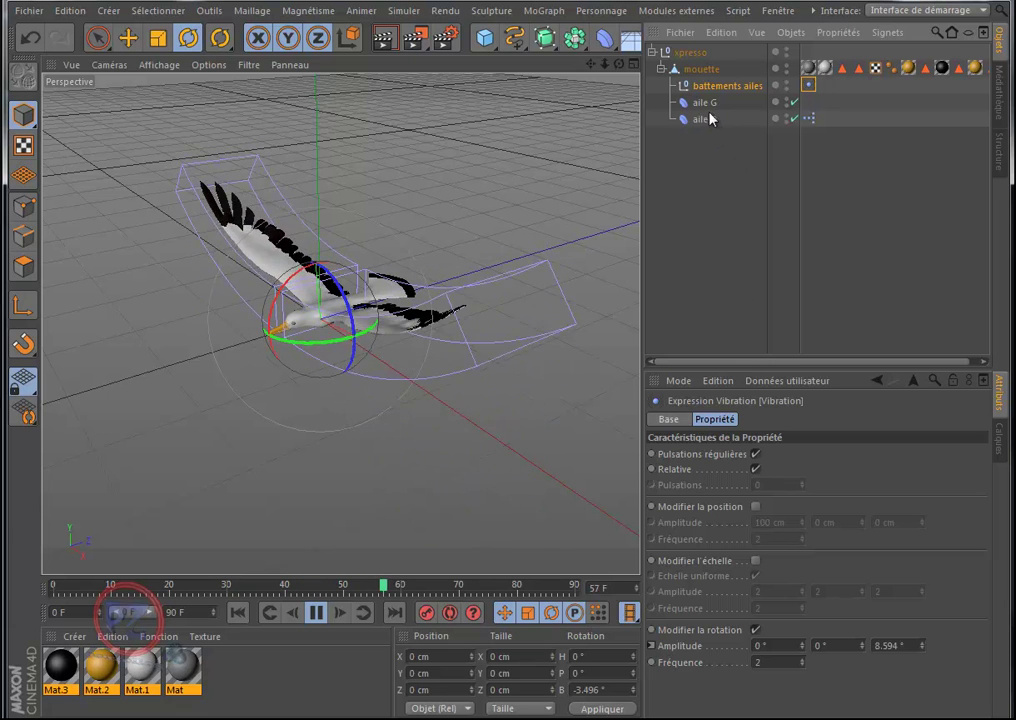
{"action": "left_click", "coordinate": [316, 613]}
{"action": "left_click", "coordinate": [269, 613]}
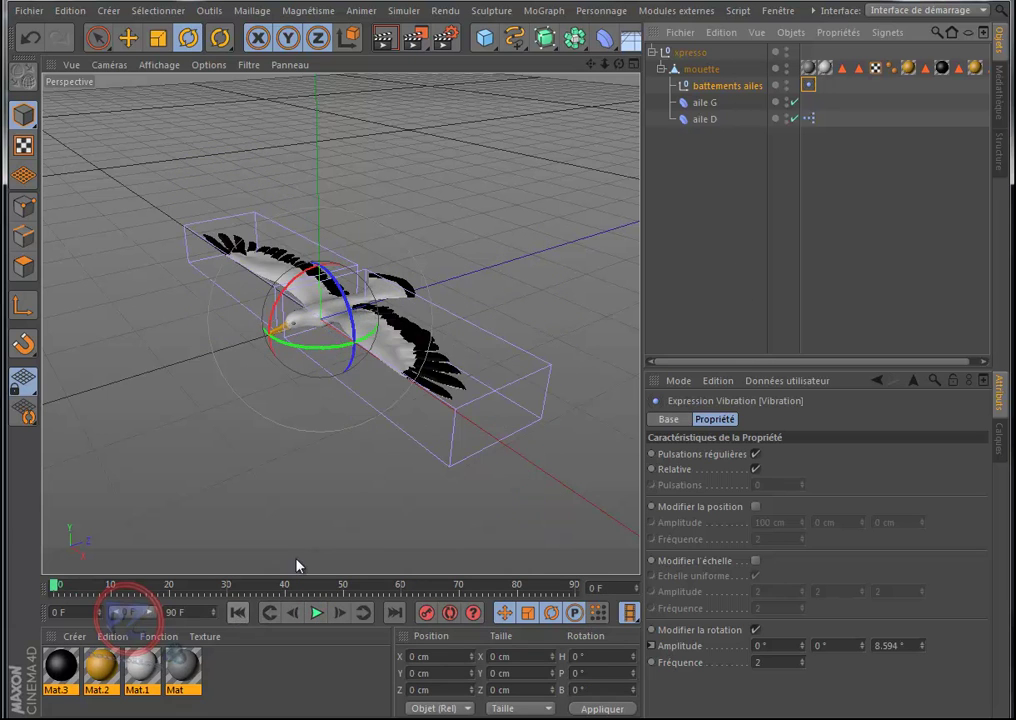
Switch to the mouette.c4d scene, view the xpresso null's ailles slider, and play the animation before rewinding it
{"action": "left_click", "coordinate": [776, 11]}
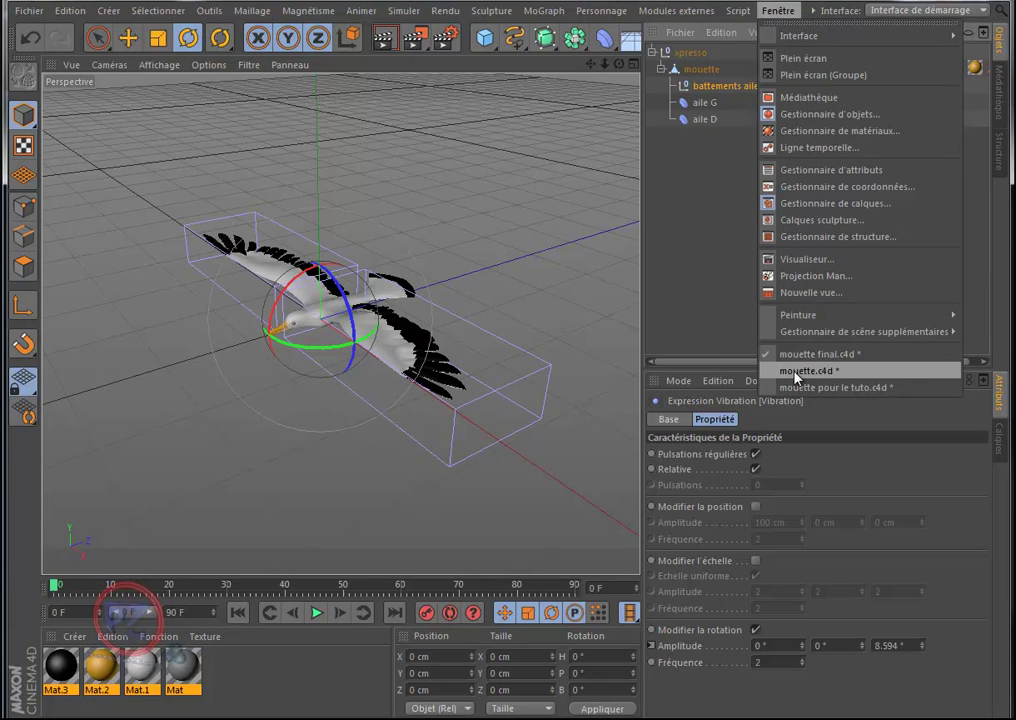
{"action": "left_click", "coordinate": [800, 370]}
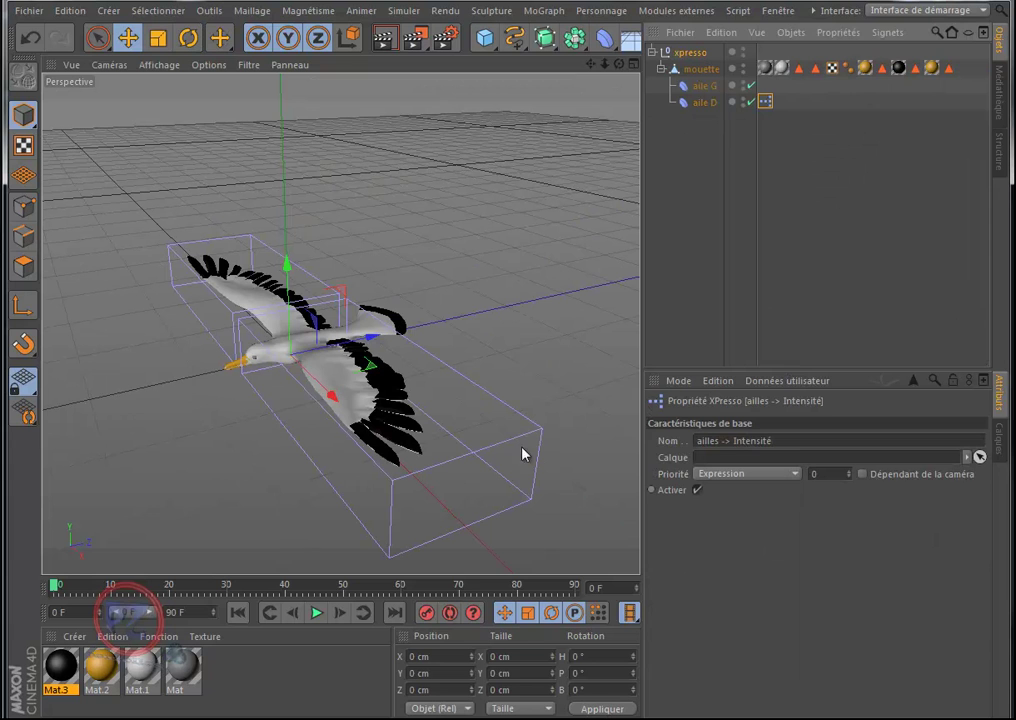
{"action": "left_click", "coordinate": [692, 52]}
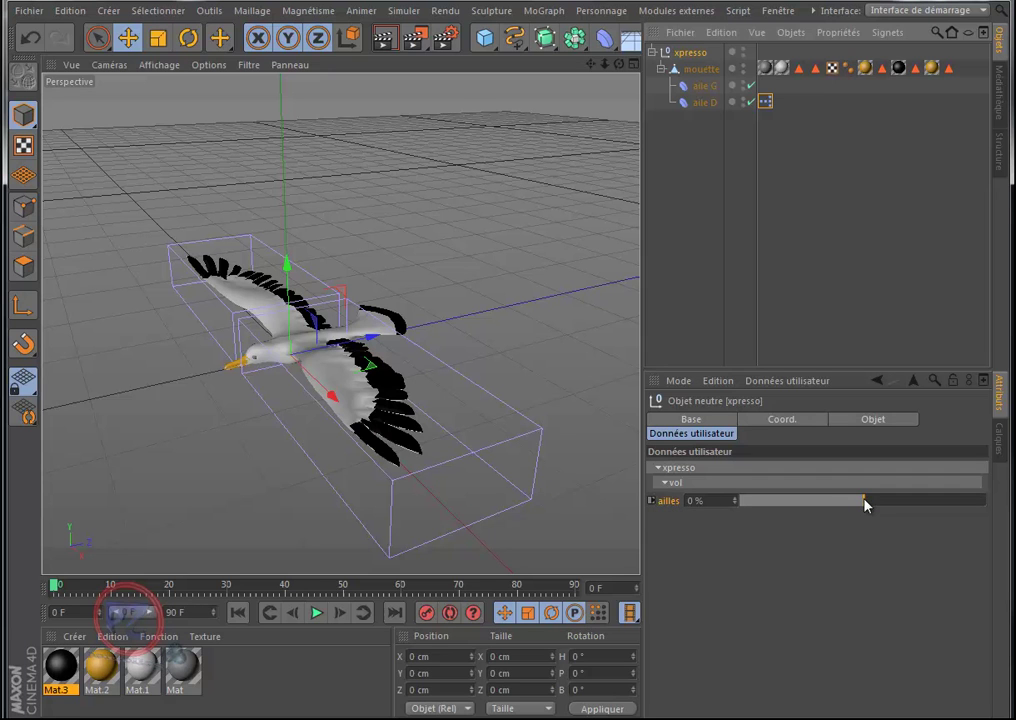
{"action": "left_click", "coordinate": [316, 612]}
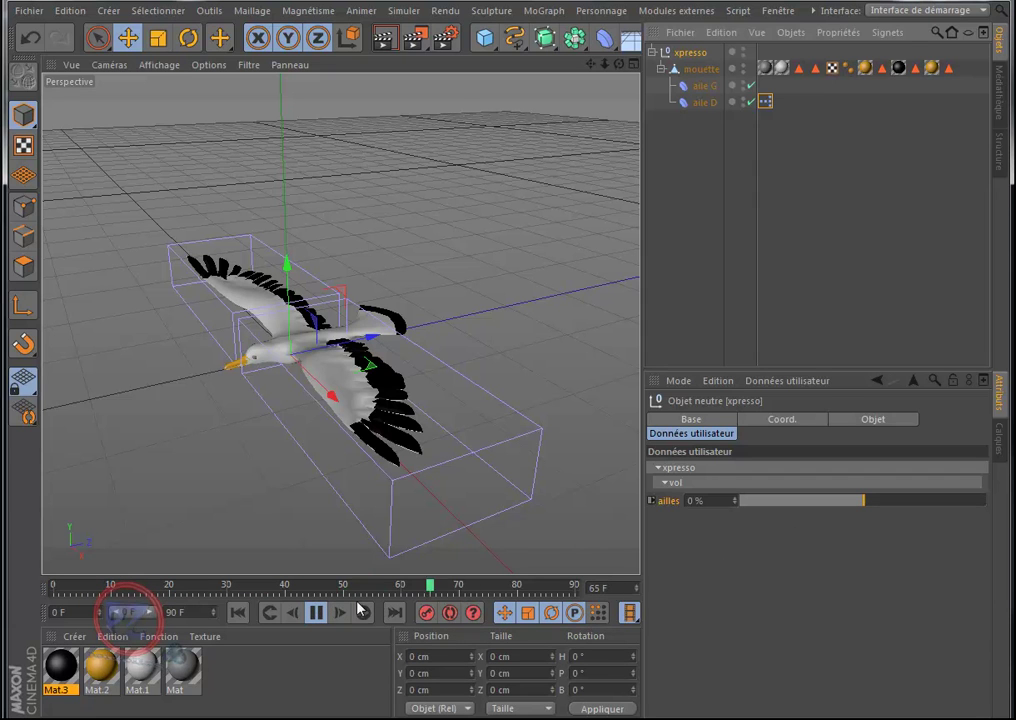
{"action": "left_click", "coordinate": [316, 612]}
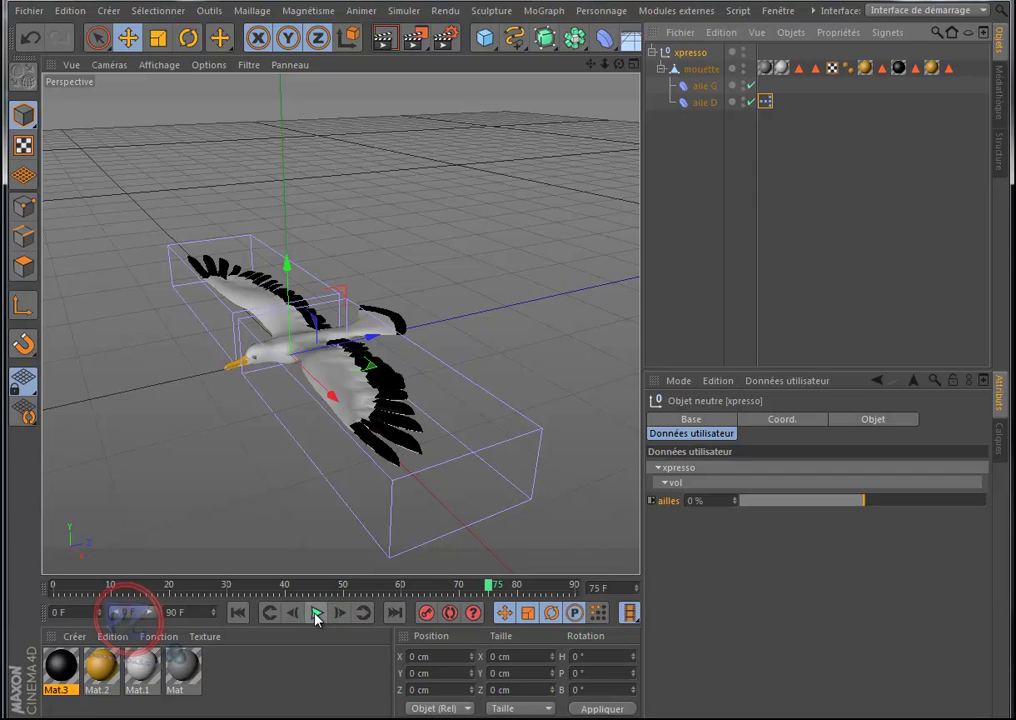
{"action": "left_click", "coordinate": [237, 612]}
{"action": "mouse_move", "coordinate": [865, 506]}
{"action": "left_mouse_down"}
{"action": "mouse_move", "coordinate": [760, 512]}
{"action": "mouse_move", "coordinate": [928, 509]}
{"action": "mouse_move", "coordinate": [844, 515]}
{"action": "mouse_move", "coordinate": [865, 515]}
{"action": "left_mouse_up"}
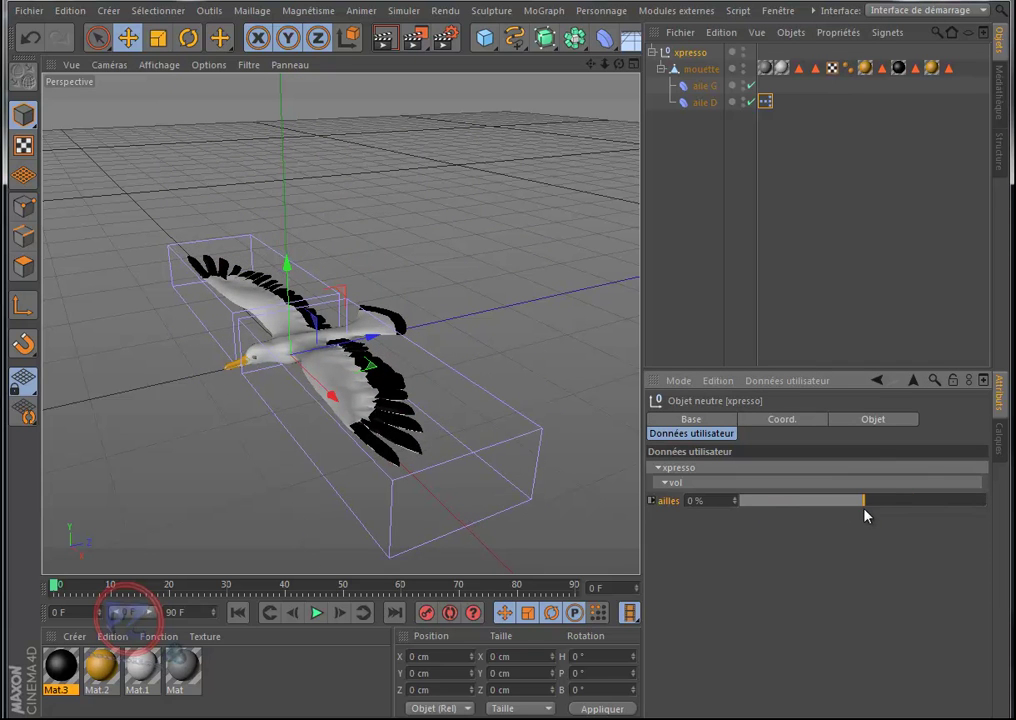
Switch to the mouette pour le tuto.c4d scene and delete the Incurvation.1 deformer and the Neutre null
{"action": "left_click", "coordinate": [784, 12]}
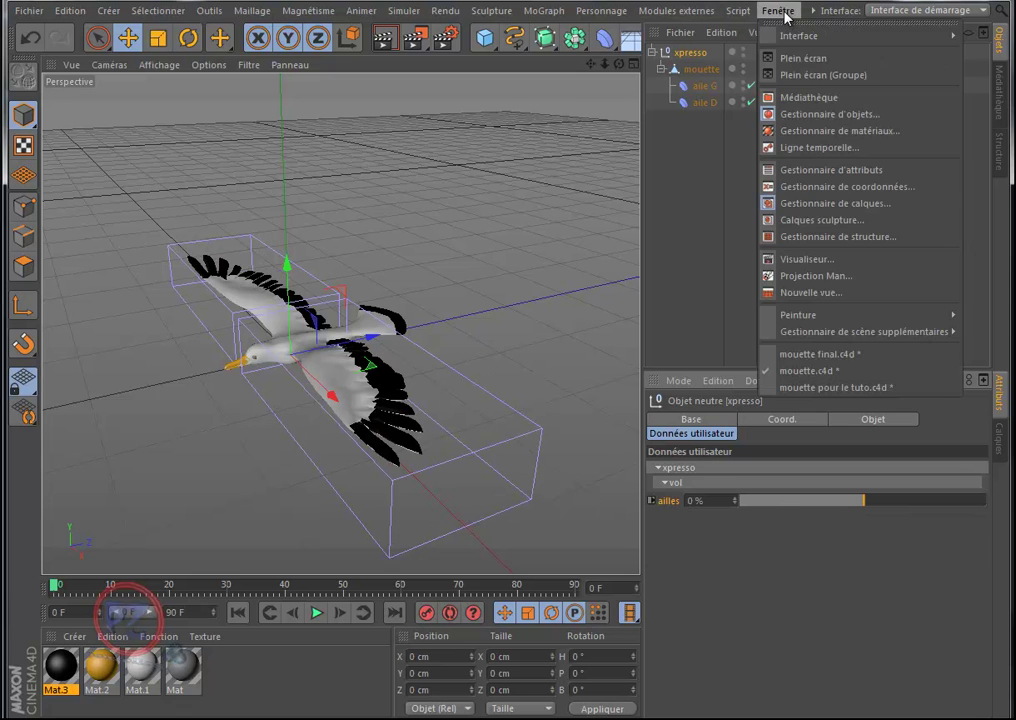
{"action": "left_click", "coordinate": [806, 388]}
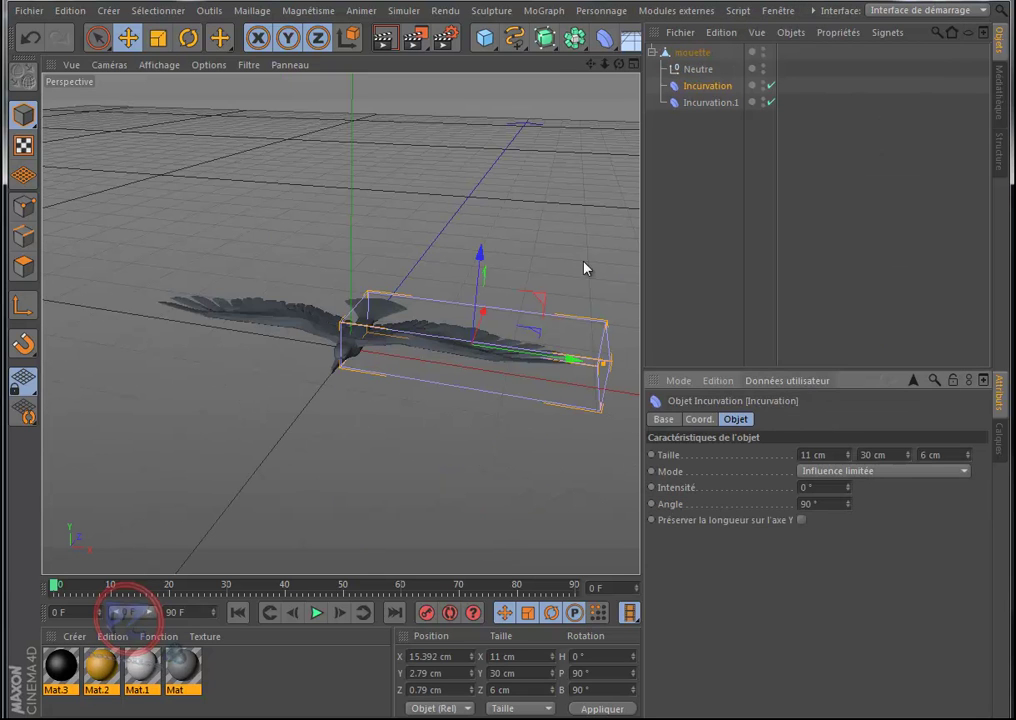
{"action": "left_click_drag", "start_coordinate": [619, 66], "coordinate": [508, 304]}
{"action": "mouse_move", "coordinate": [700, 102]}
{"action": "left_mouse_down"}
{"action": "mouse_move", "coordinate": [700, 68]}
{"action": "mouse_move", "coordinate": [700, 107]}
{"action": "left_mouse_up"}
{"action": "key", "text": "Delete"}
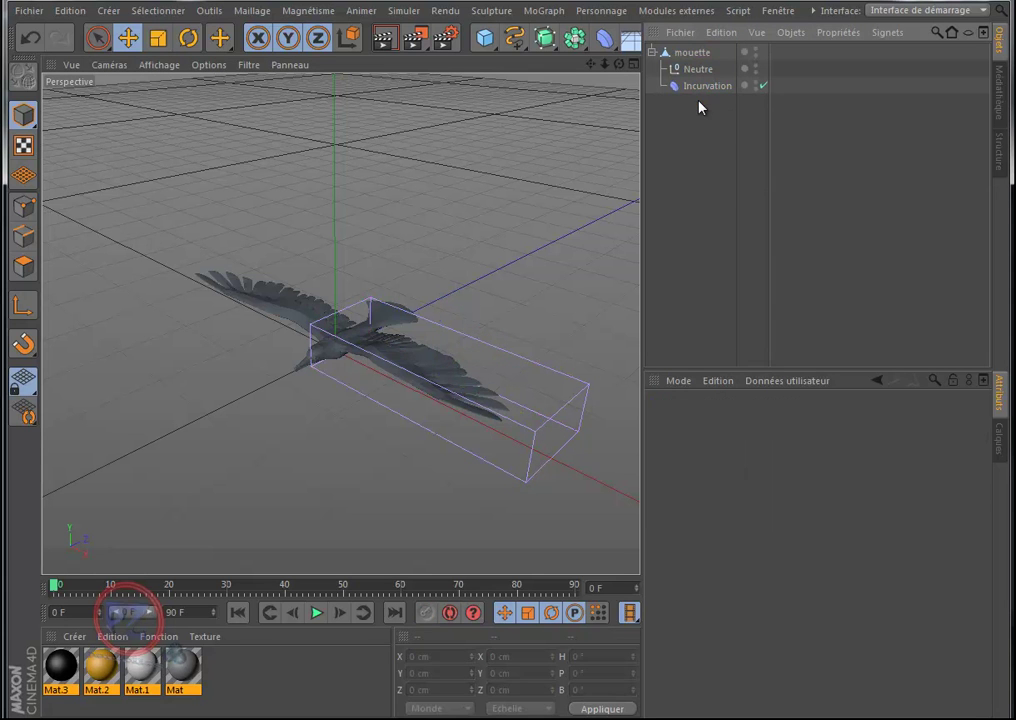
{"action": "left_click", "coordinate": [697, 70]}
{"action": "key", "text": "Delete"}
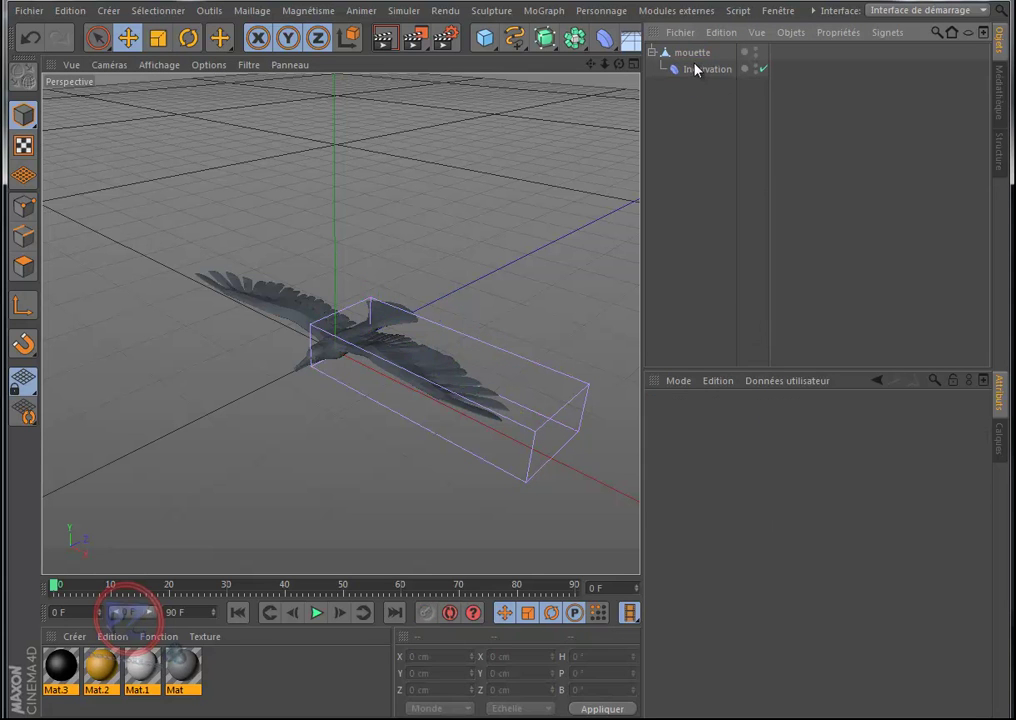
Take the Incurvation deformer out of the mouette hierarchy and nest it back under mouette
{"action": "left_click", "coordinate": [696, 70]}
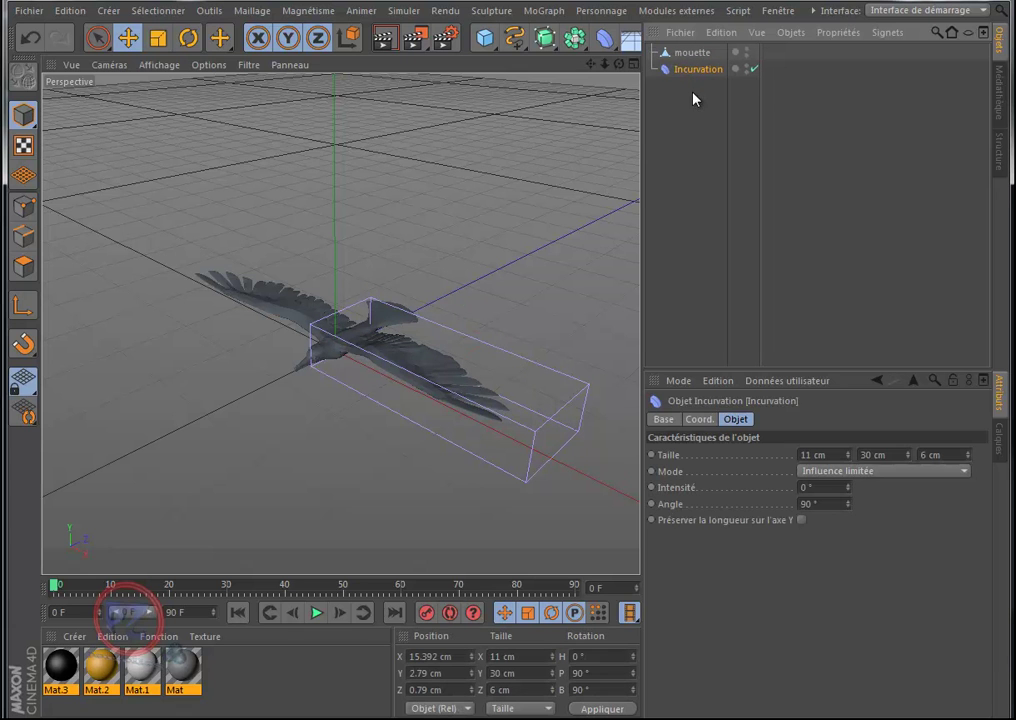
{"action": "left_click", "coordinate": [755, 69]}
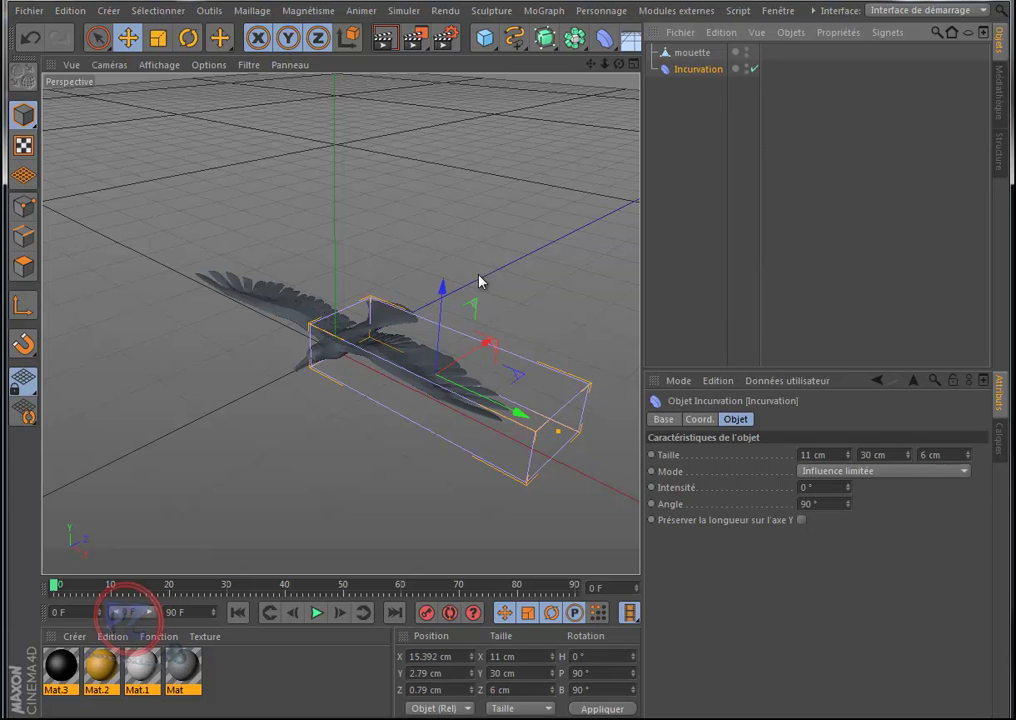
{"action": "left_click", "coordinate": [688, 52]}
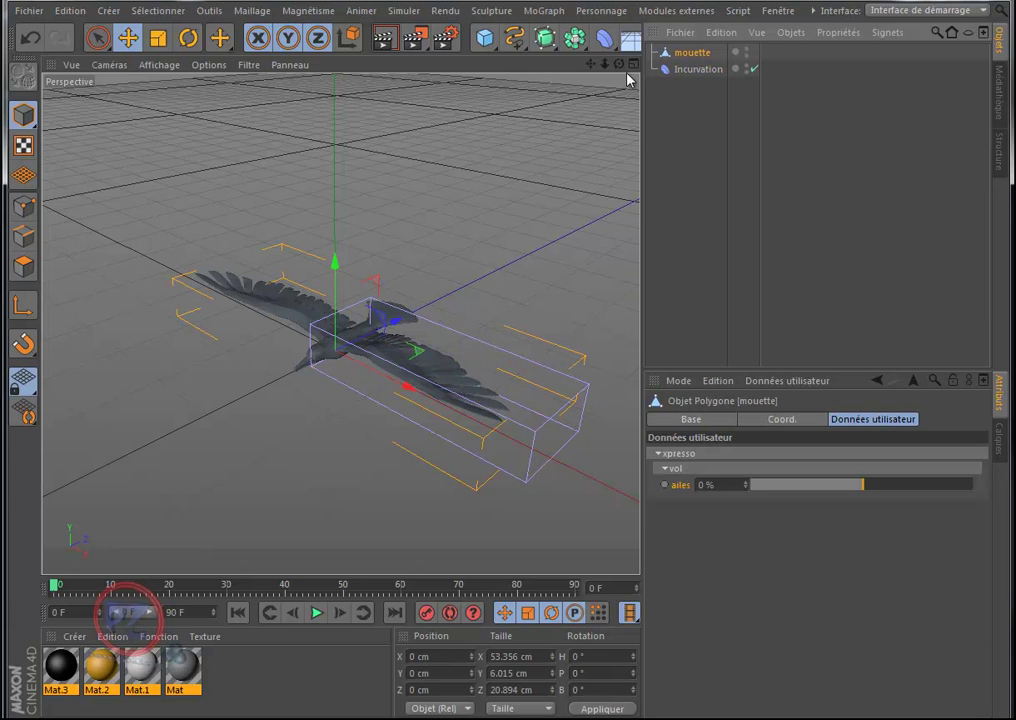
{"action": "left_click", "coordinate": [697, 70]}
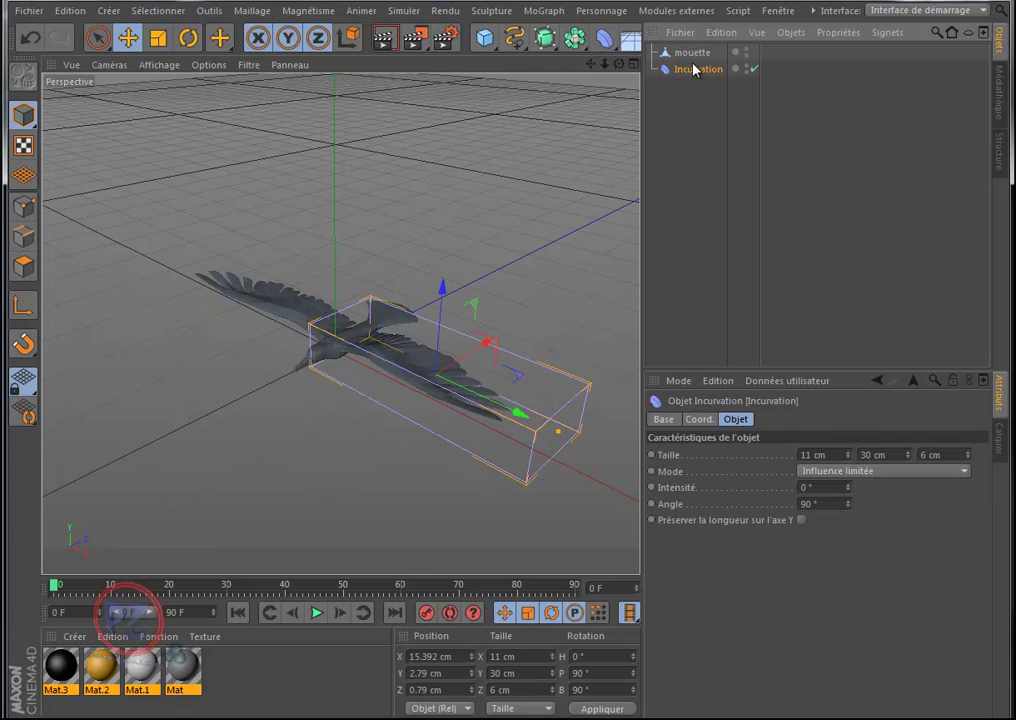
{"action": "left_click", "coordinate": [604, 38]}
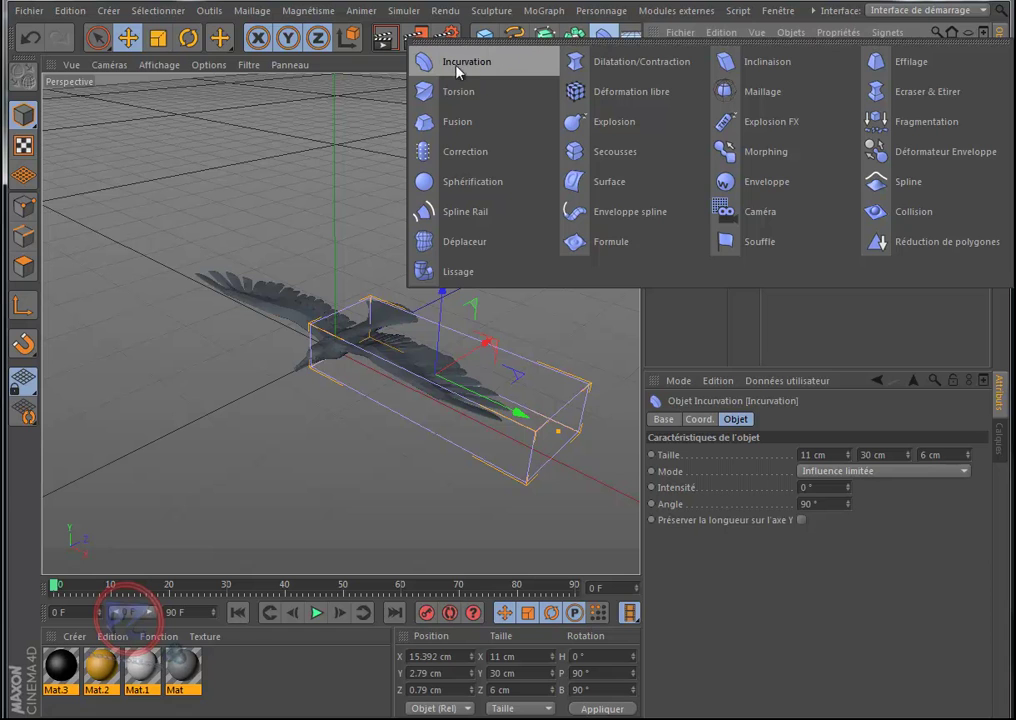
{"action": "left_click", "coordinate": [605, 36]}
{"action": "mouse_move", "coordinate": [697, 72]}
{"action": "left_mouse_down"}
{"action": "mouse_move", "coordinate": [708, 68]}
{"action": "mouse_move", "coordinate": [697, 60]}
{"action": "left_mouse_up"}
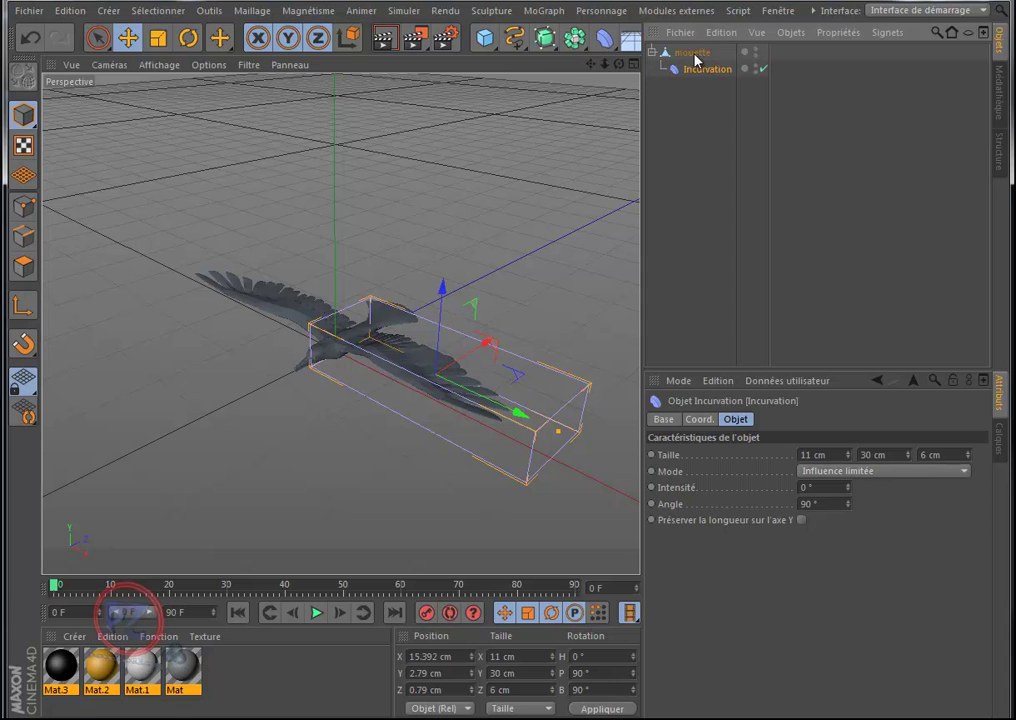
Rename the Incurvation deformer under mouette as "ailes G"
{"action": "double_click", "coordinate": [706, 70]}
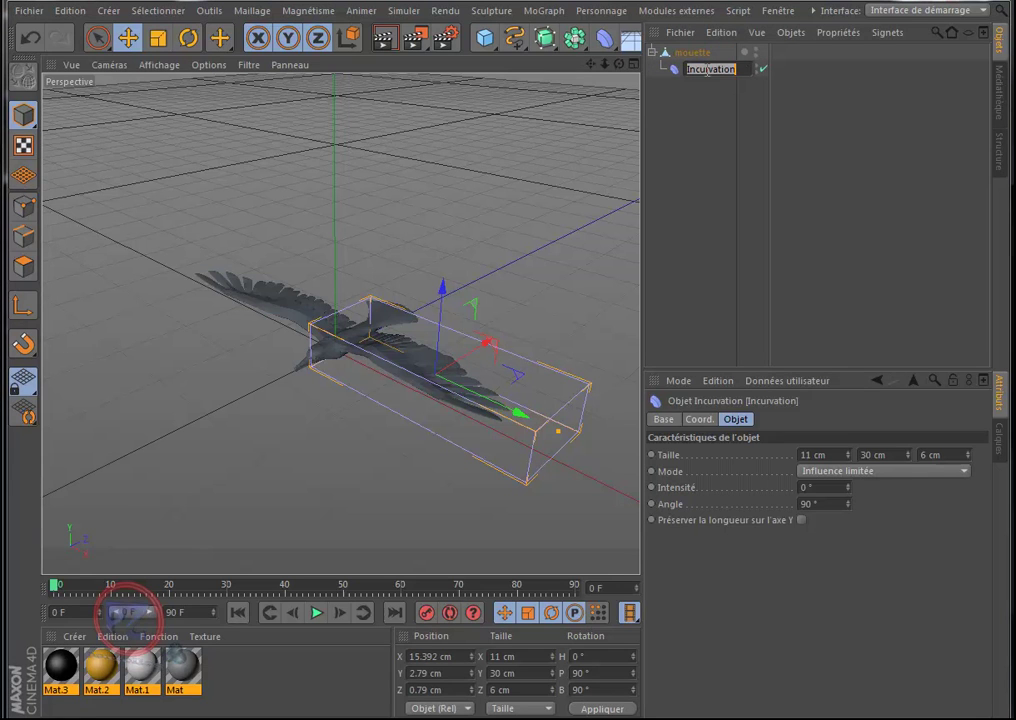
{"action": "type", "text": "a"}
{"action": "type", "text": "ilesG"}
{"action": "key", "text": "Return"}
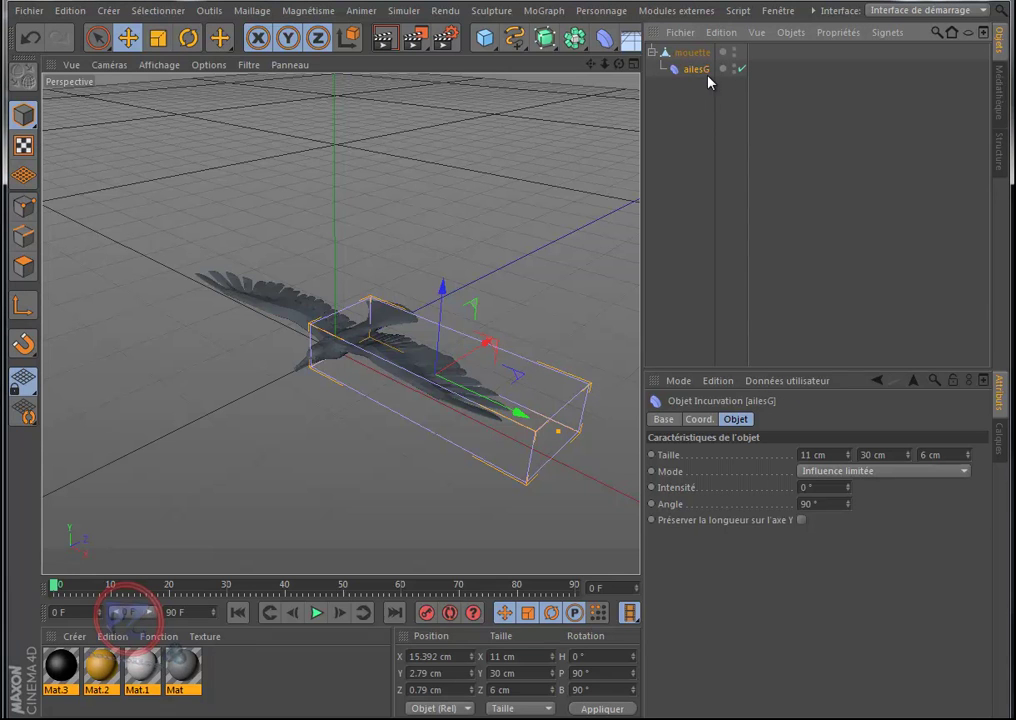
{"action": "left_click", "coordinate": [664, 419]}
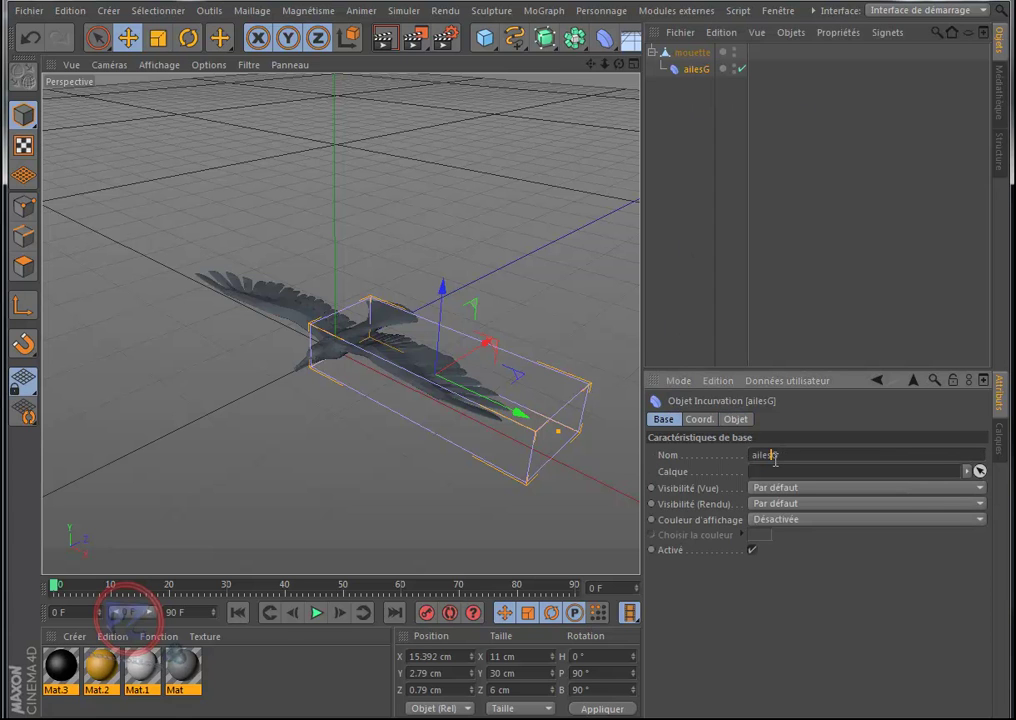
{"action": "left_click", "coordinate": [691, 145]}
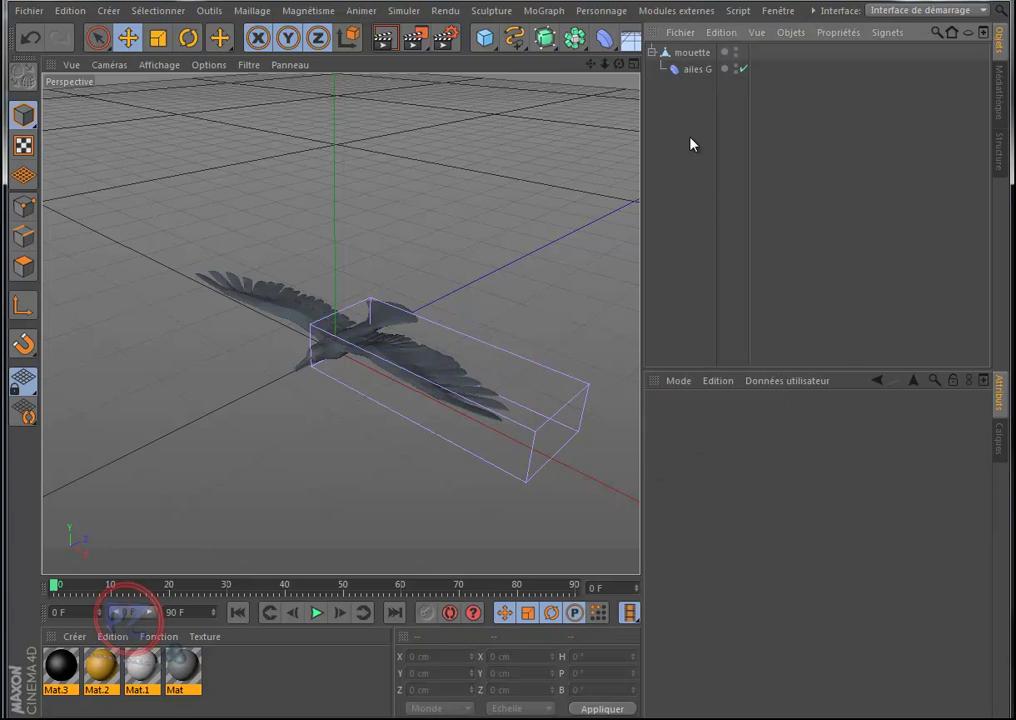
Try to delete the xpresso group with its vol and ailes entries from mouette's user data
{"action": "left_click", "coordinate": [690, 70]}
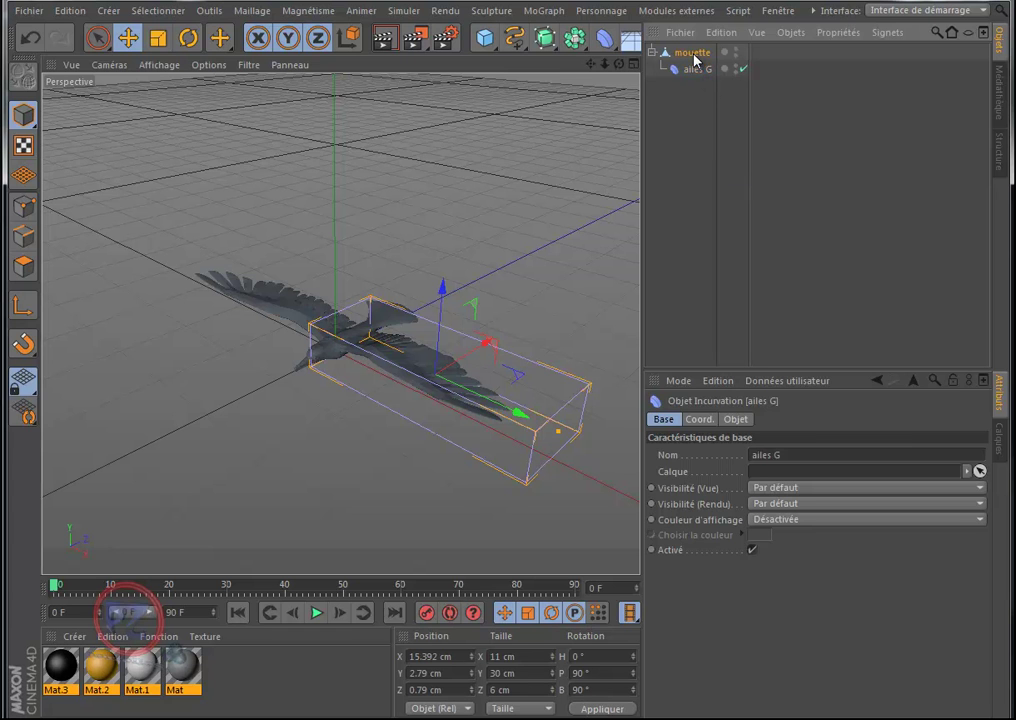
{"action": "left_click", "coordinate": [692, 53]}
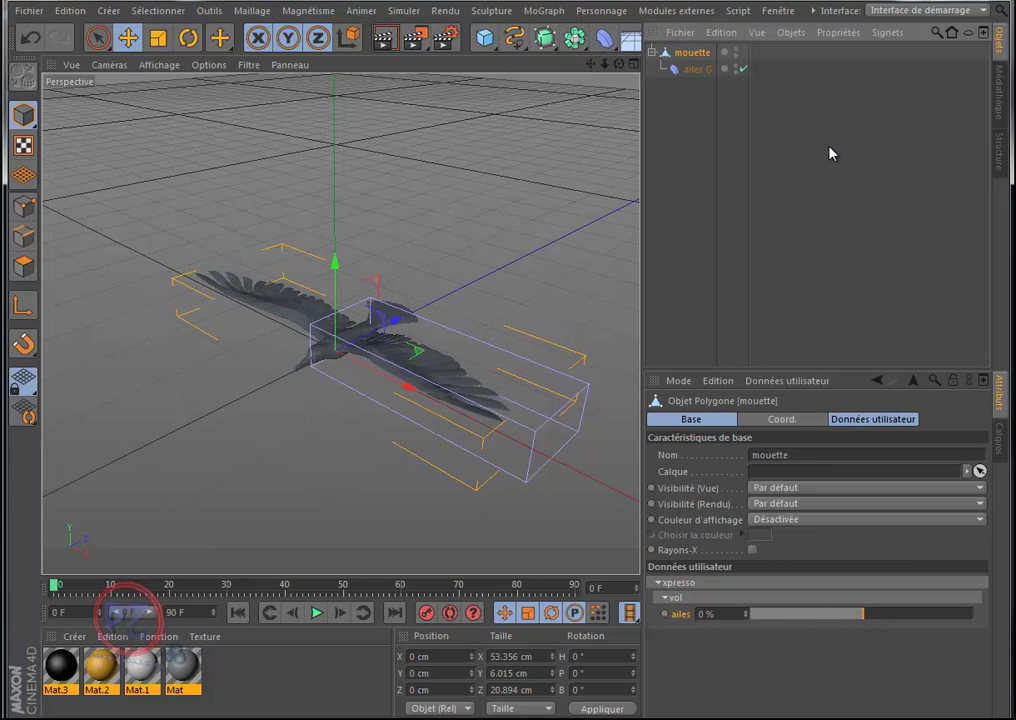
{"action": "left_click", "coordinate": [797, 381]}
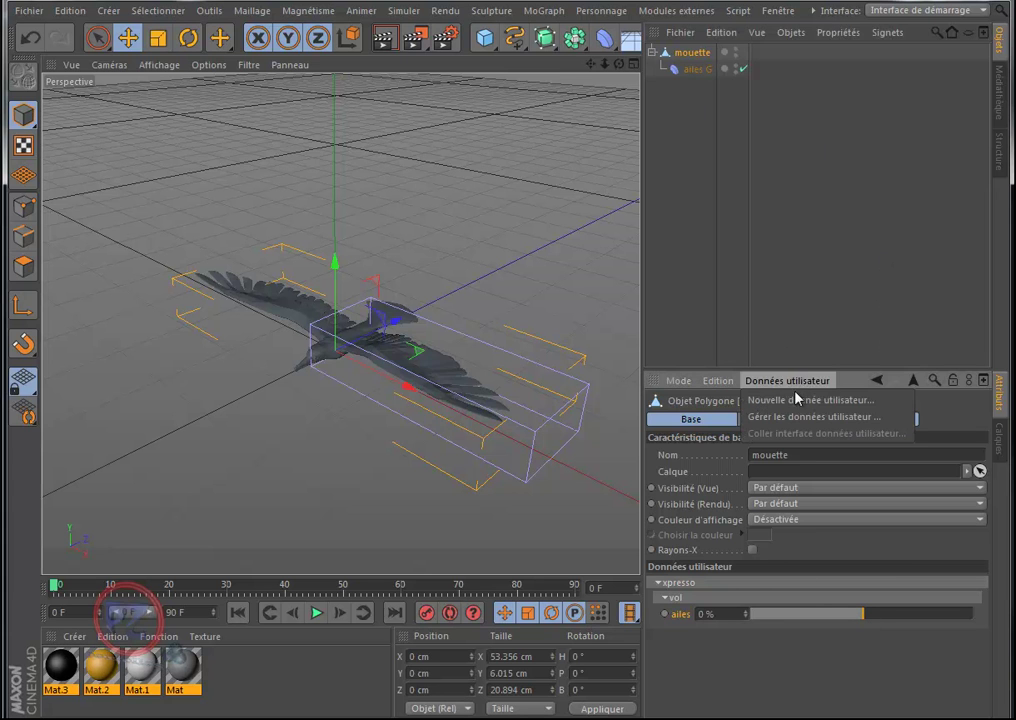
{"action": "left_click", "coordinate": [797, 417]}
{"action": "left_click_drag", "start_coordinate": [425, 322], "coordinate": [403, 238]}
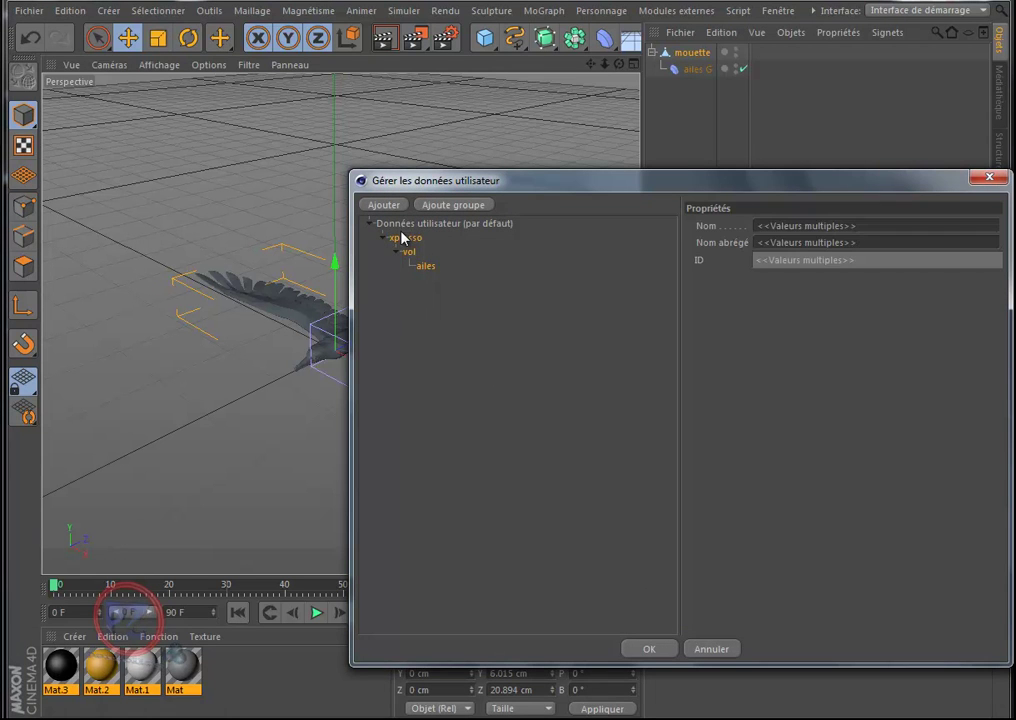
{"action": "key", "text": "Delete"}
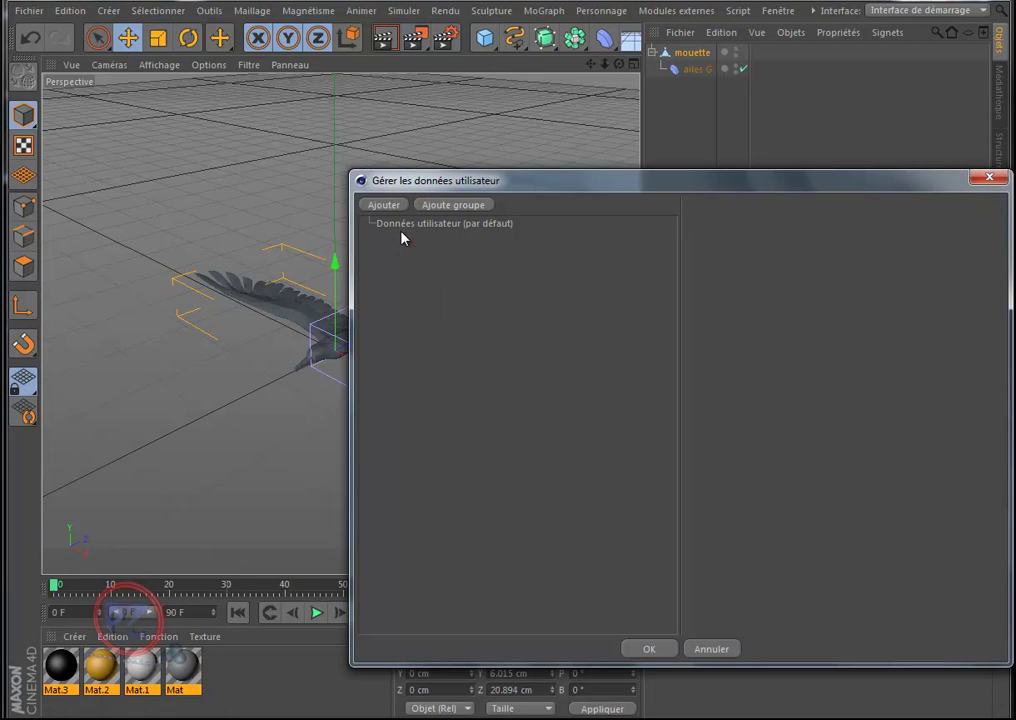
{"action": "left_click", "coordinate": [987, 179]}
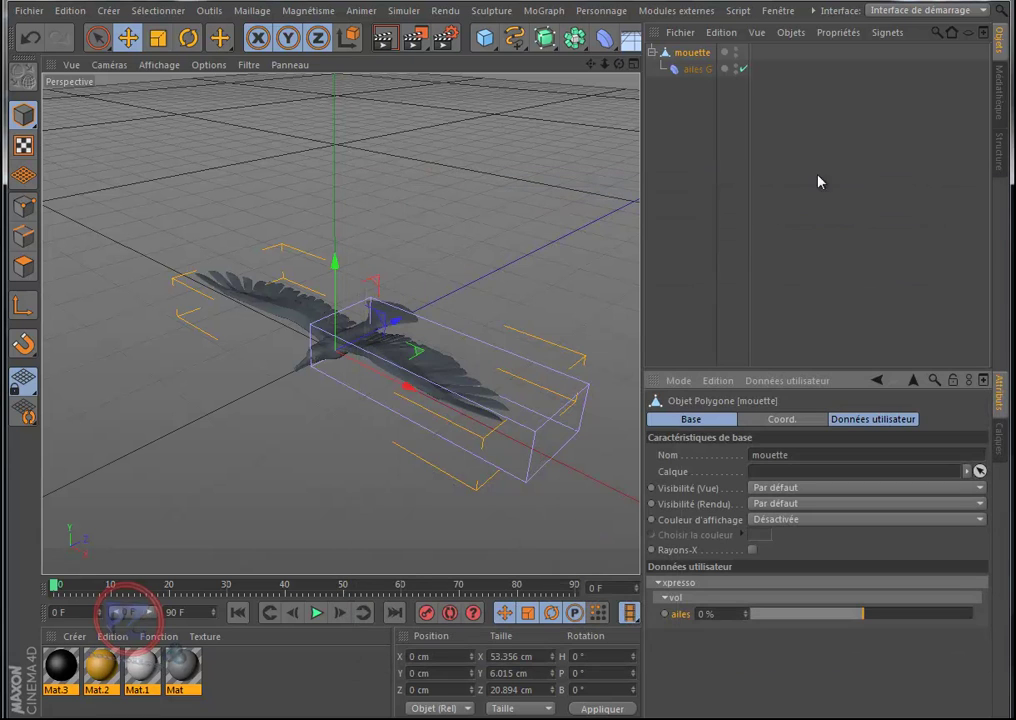
Select the ailes G deformer and review its object properties and the available deformer types
{"action": "left_click", "coordinate": [697, 72]}
{"action": "left_click", "coordinate": [691, 53]}
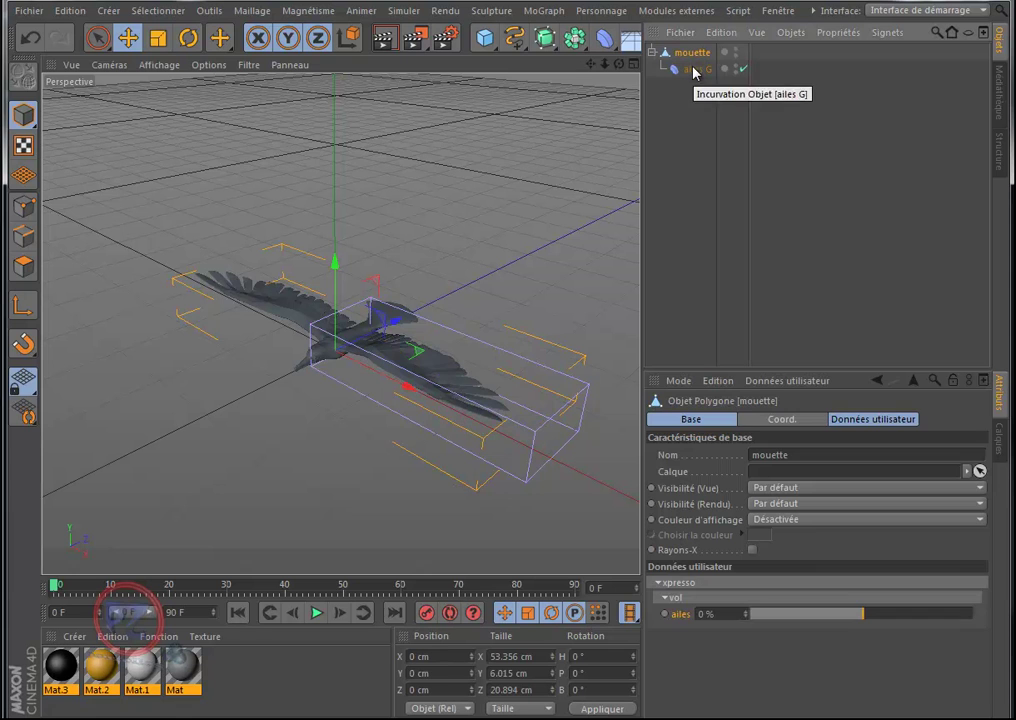
{"action": "left_click", "coordinate": [697, 70]}
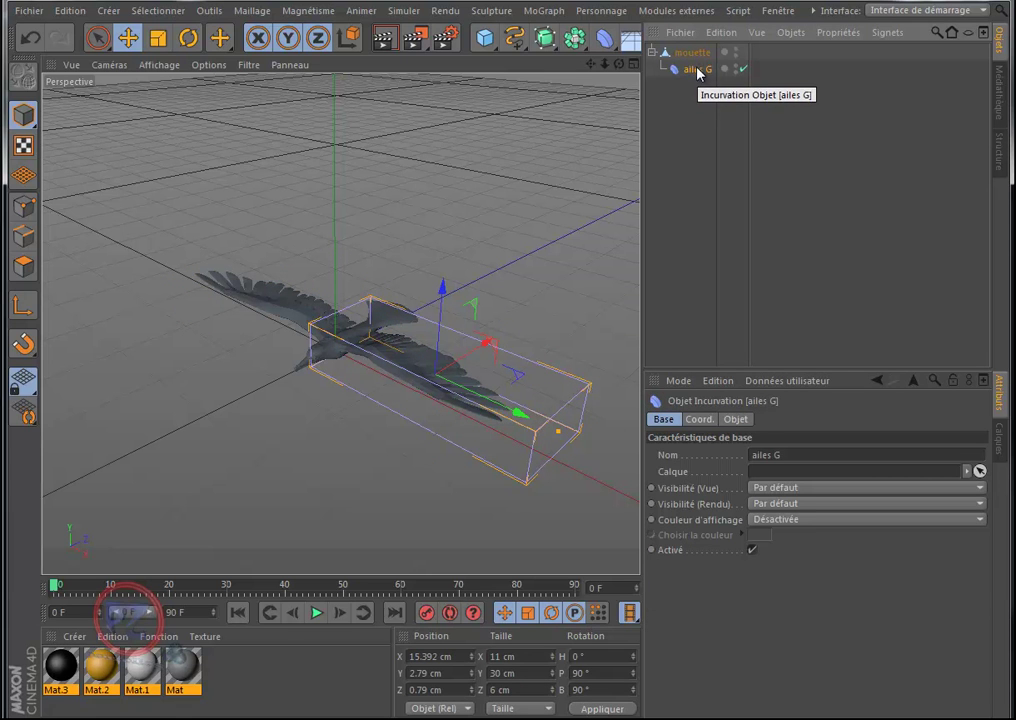
{"action": "left_click", "coordinate": [733, 420]}
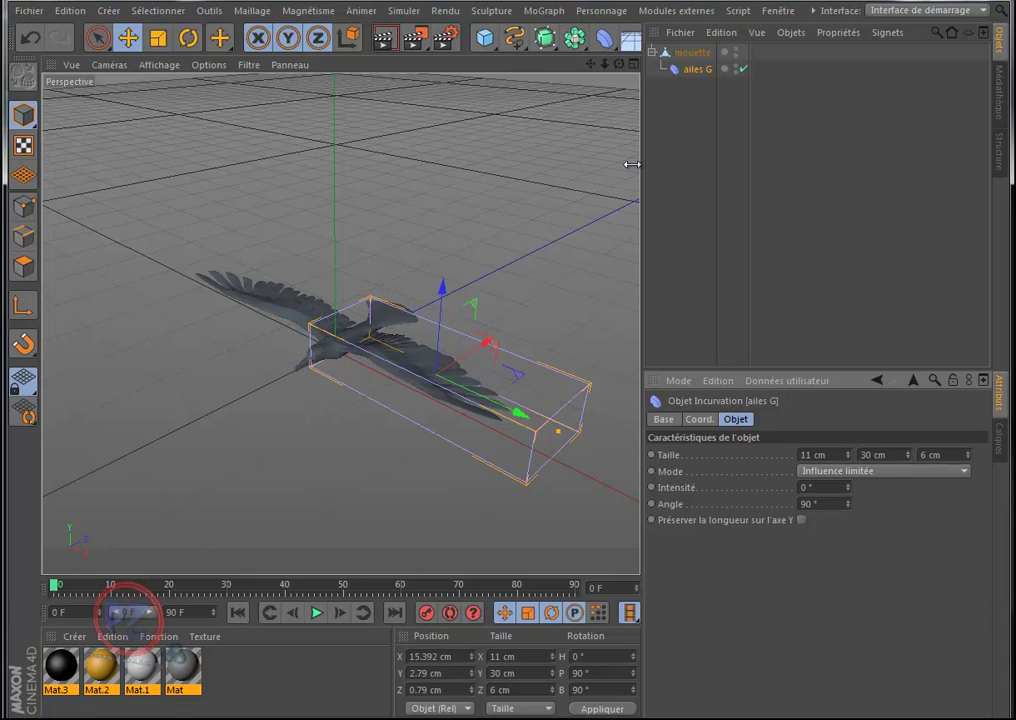
{"action": "left_click", "coordinate": [608, 38]}
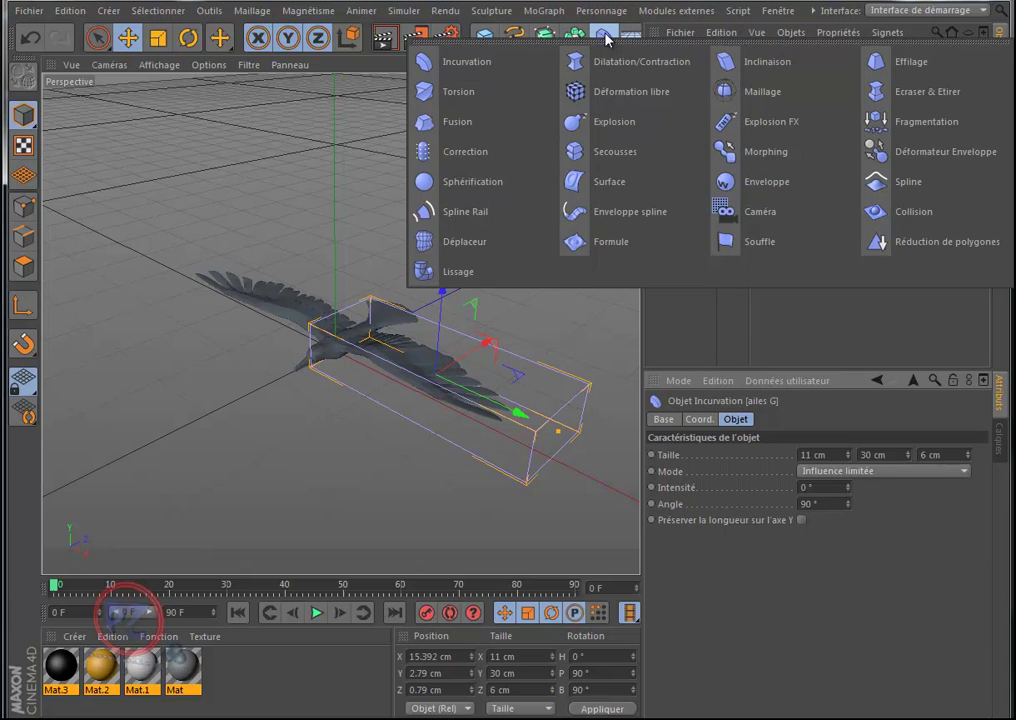
{"action": "left_click", "coordinate": [855, 617]}
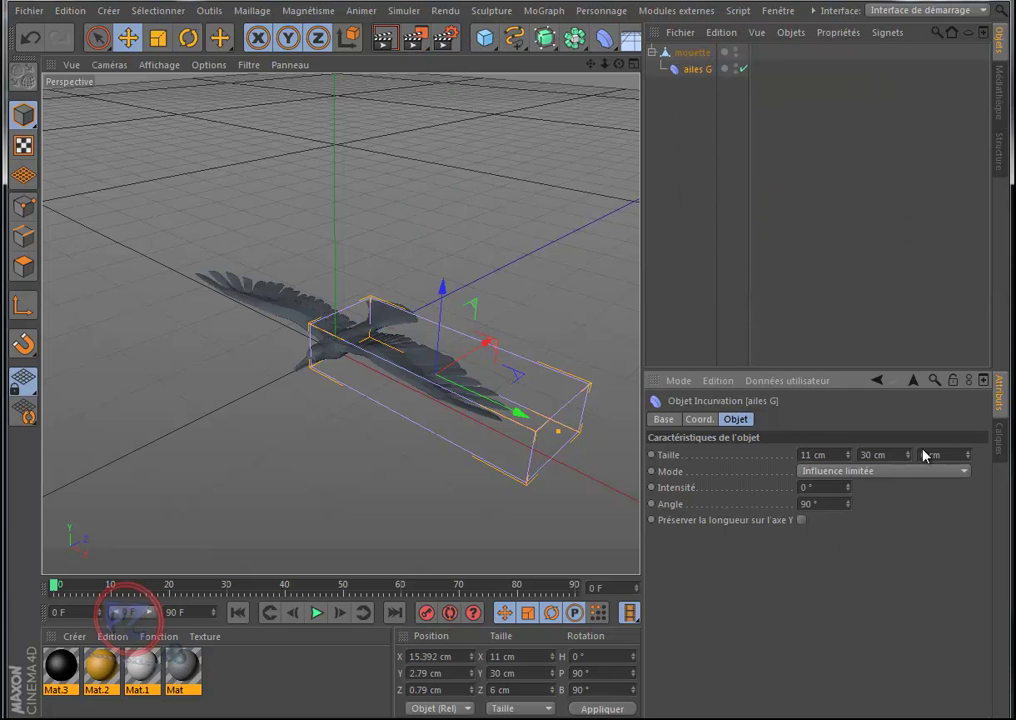
Test the ailes G bend with an intensity of 70° and reset the intensity to 0°
{"action": "left_click_drag", "start_coordinate": [619, 63], "coordinate": [512, 308]}
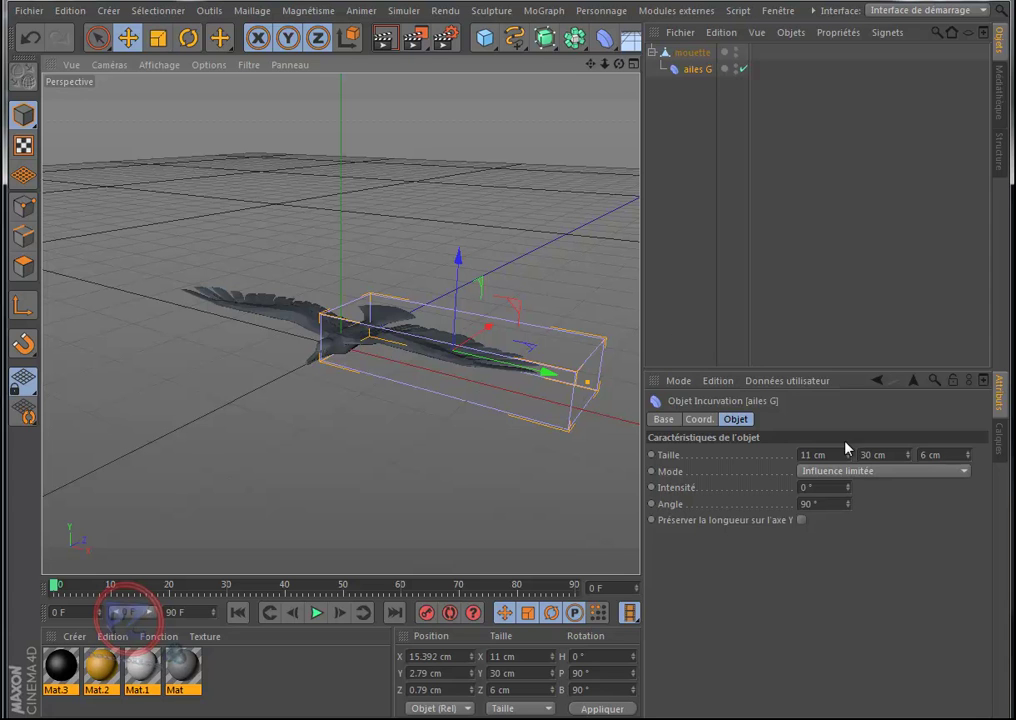
{"action": "mouse_move", "coordinate": [848, 486]}
{"action": "left_mouse_down"}
{"action": "mouse_move", "coordinate": [848, 519]}
{"action": "mouse_move", "coordinate": [835, 438]}
{"action": "mouse_move", "coordinate": [860, 561]}
{"action": "mouse_move", "coordinate": [850, 497]}
{"action": "left_mouse_up"}
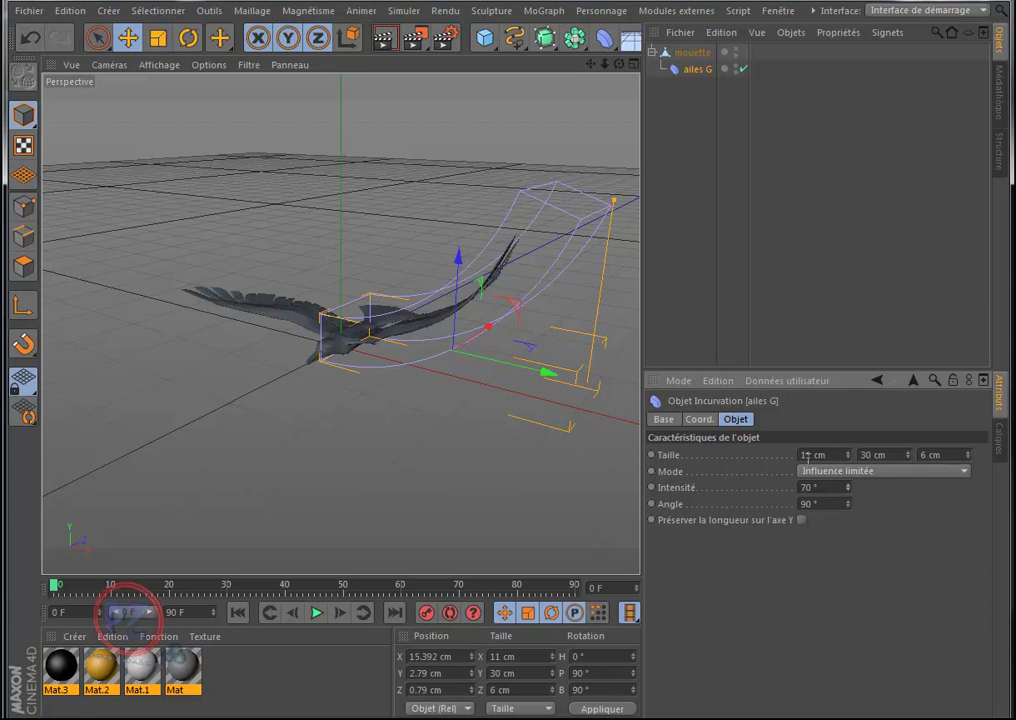
{"action": "double_click", "coordinate": [808, 486]}
{"action": "type", "text": "0"}
{"action": "key", "text": "Return"}
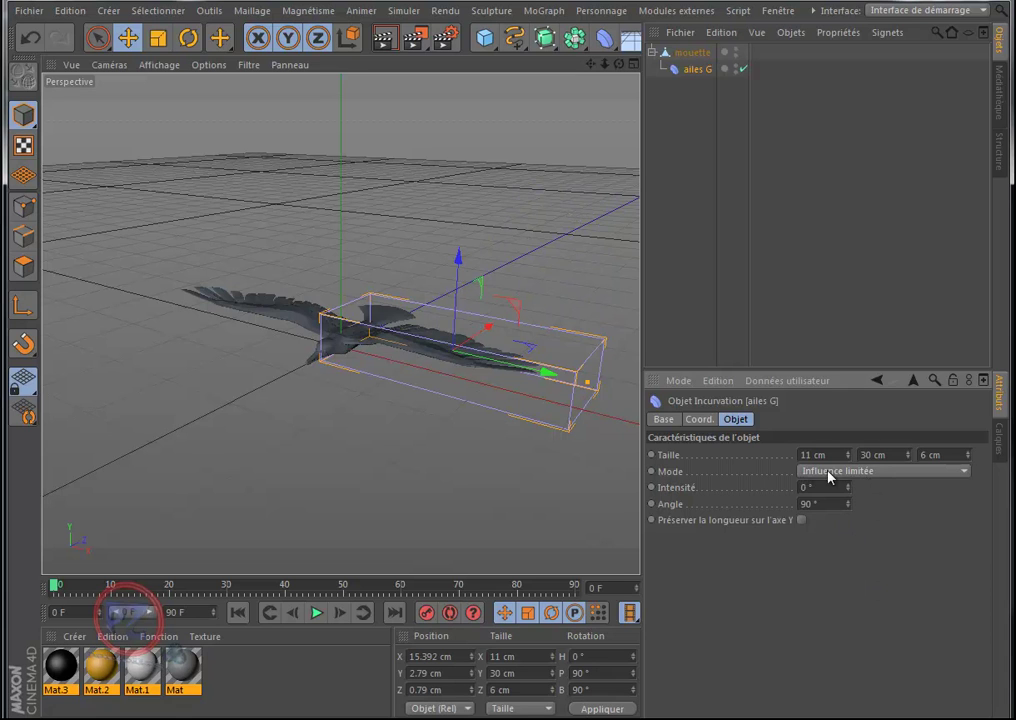
Set the ailes G deformer's mode to Influence interne and test its bend intensity, returning it to 0°
{"action": "left_click", "coordinate": [870, 475]}
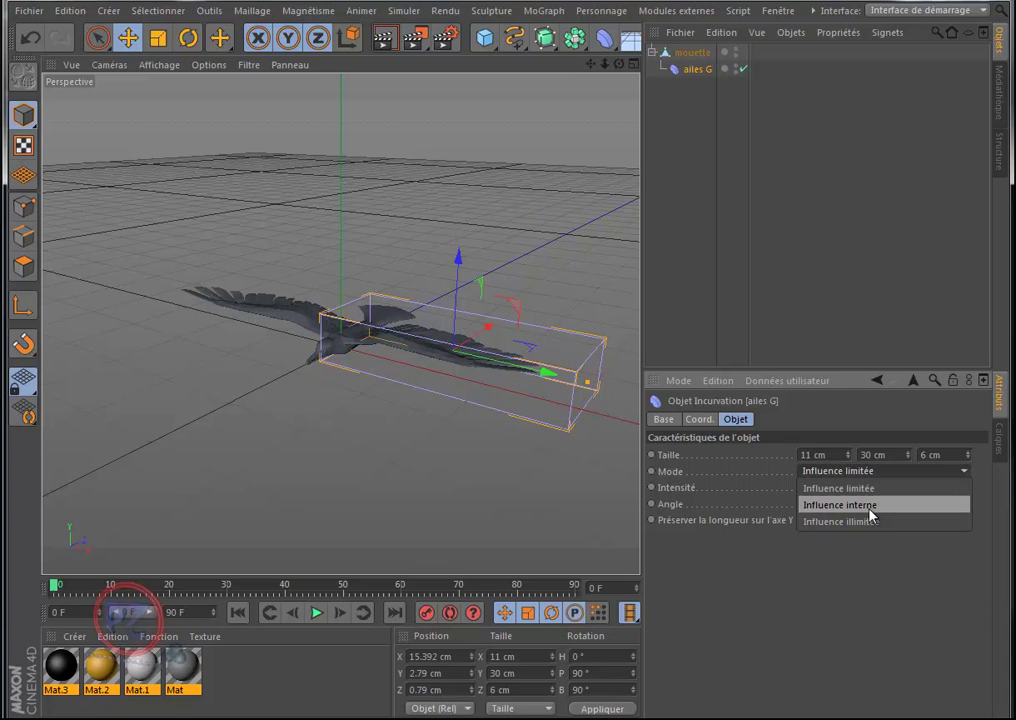
{"action": "left_click", "coordinate": [869, 506]}
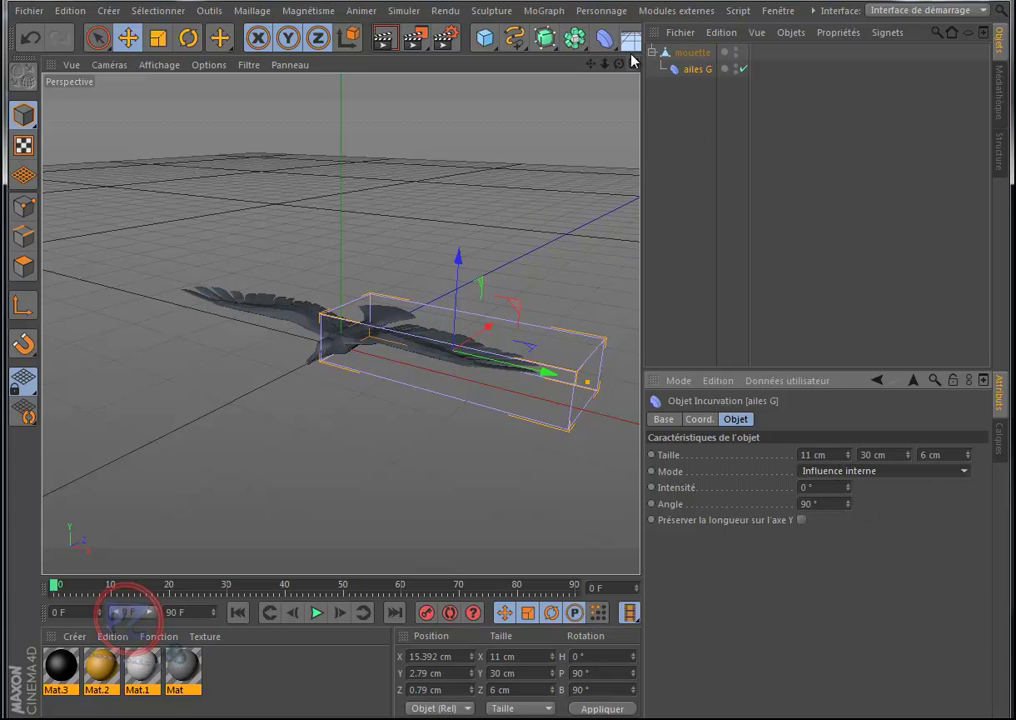
{"action": "left_click_drag", "start_coordinate": [619, 64], "coordinate": [506, 311]}
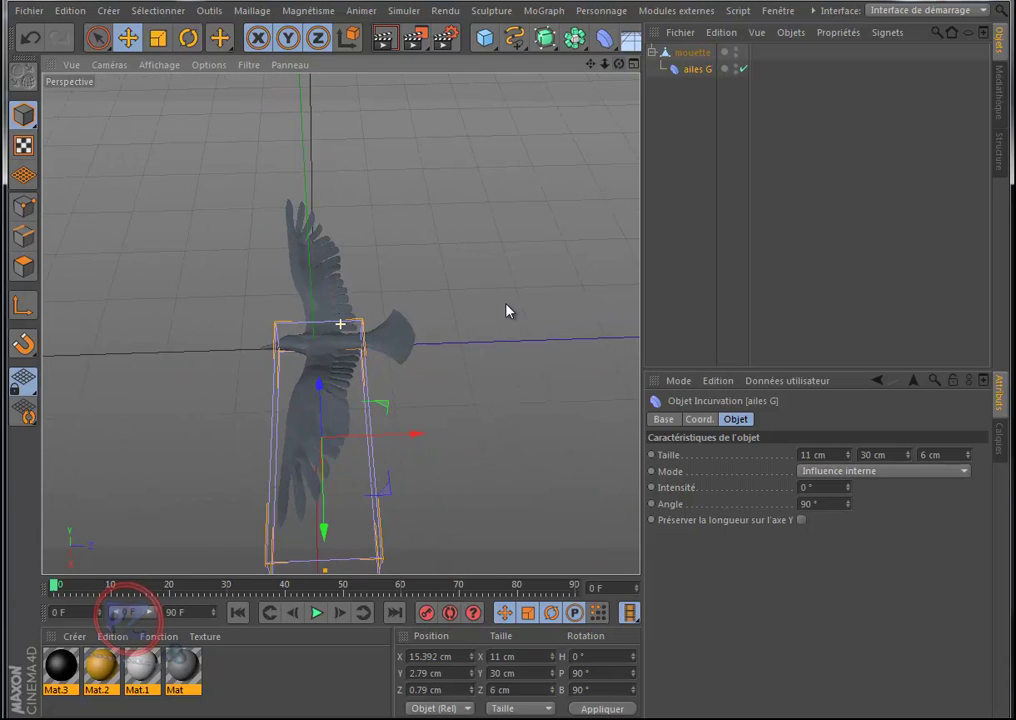
{"action": "mouse_move", "coordinate": [847, 487]}
{"action": "left_mouse_down"}
{"action": "mouse_move", "coordinate": [848, 570]}
{"action": "mouse_move", "coordinate": [847, 465]}
{"action": "mouse_move", "coordinate": [844, 499]}
{"action": "left_mouse_up"}
{"action": "double_click", "coordinate": [821, 487]}
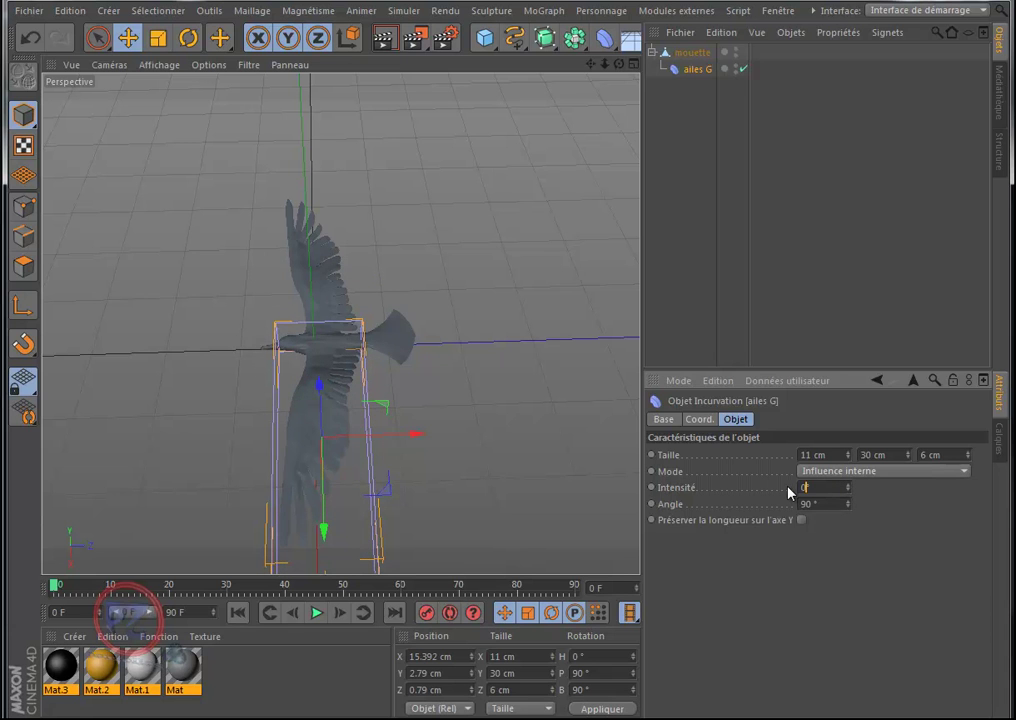
{"action": "key", "text": "Return"}
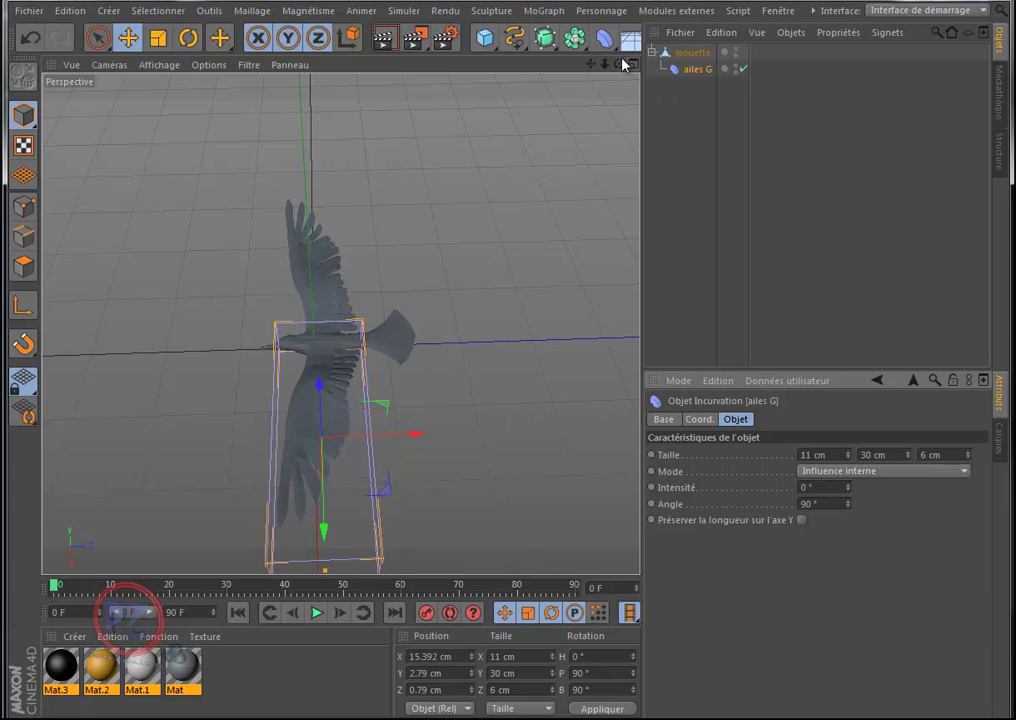
Duplicate the ailes G deformer under mouette and rename the copy as "ailes D"
{"action": "left_click_drag", "start_coordinate": [619, 63], "coordinate": [510, 311]}
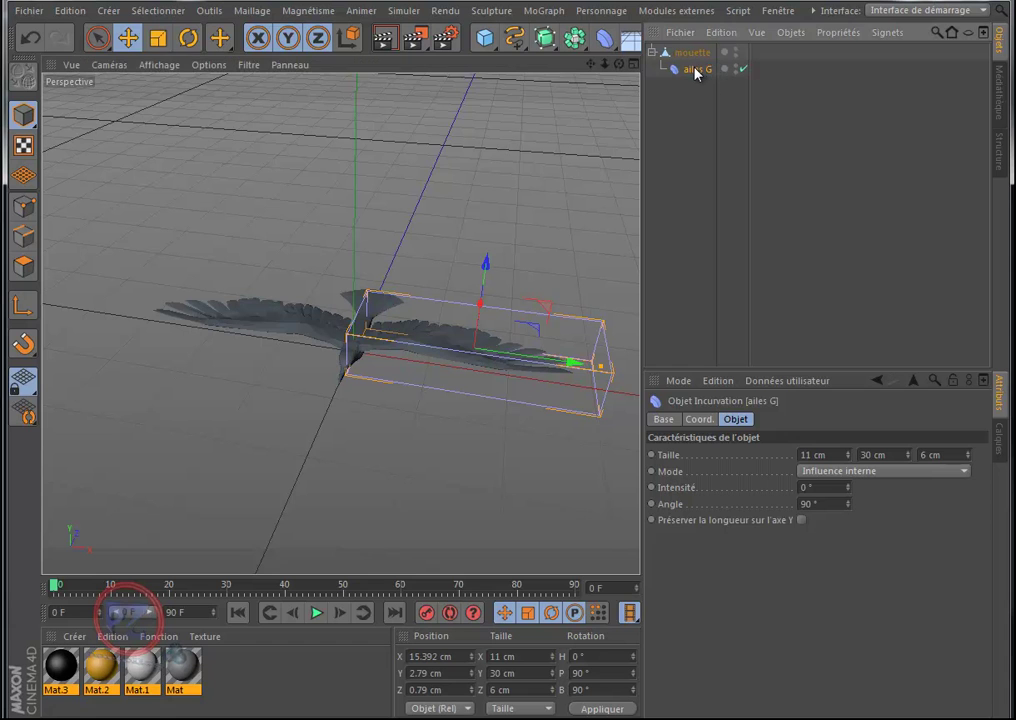
{"action": "left_click_drag", "start_coordinate": [696, 73], "coordinate": [699, 86], "text": "ctrl"}
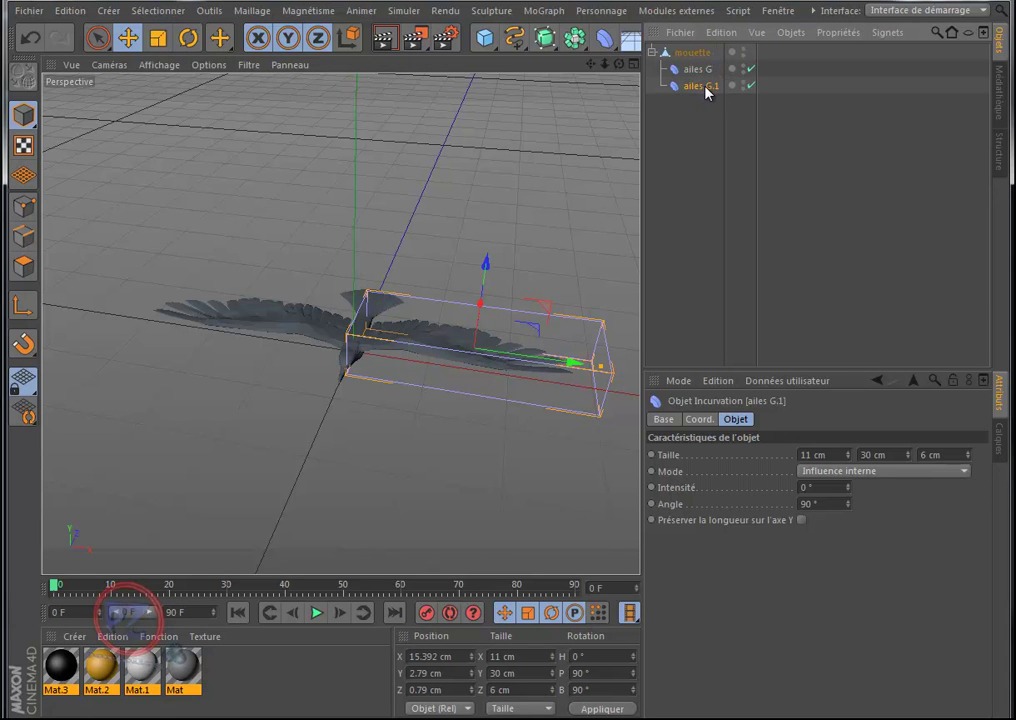
{"action": "left_click", "coordinate": [663, 419]}
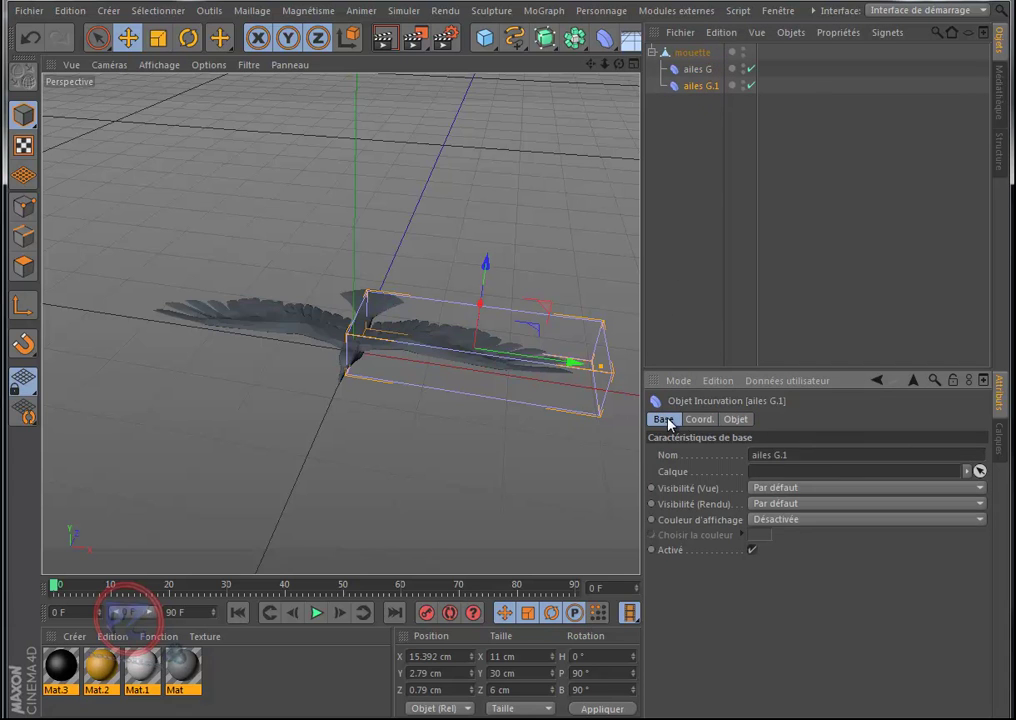
{"action": "left_click_drag", "start_coordinate": [789, 455], "coordinate": [774, 455]}
{"action": "key", "text": "Return"}
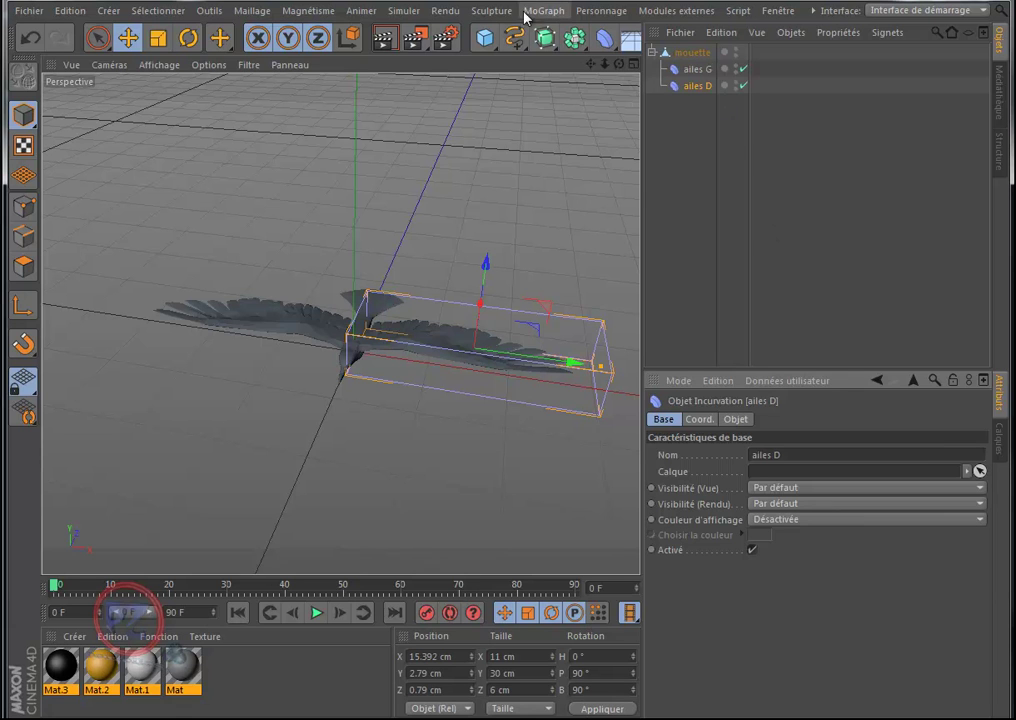
Add a Neutre null object and nest mouette with its deformers under it
{"action": "left_click", "coordinate": [484, 38]}
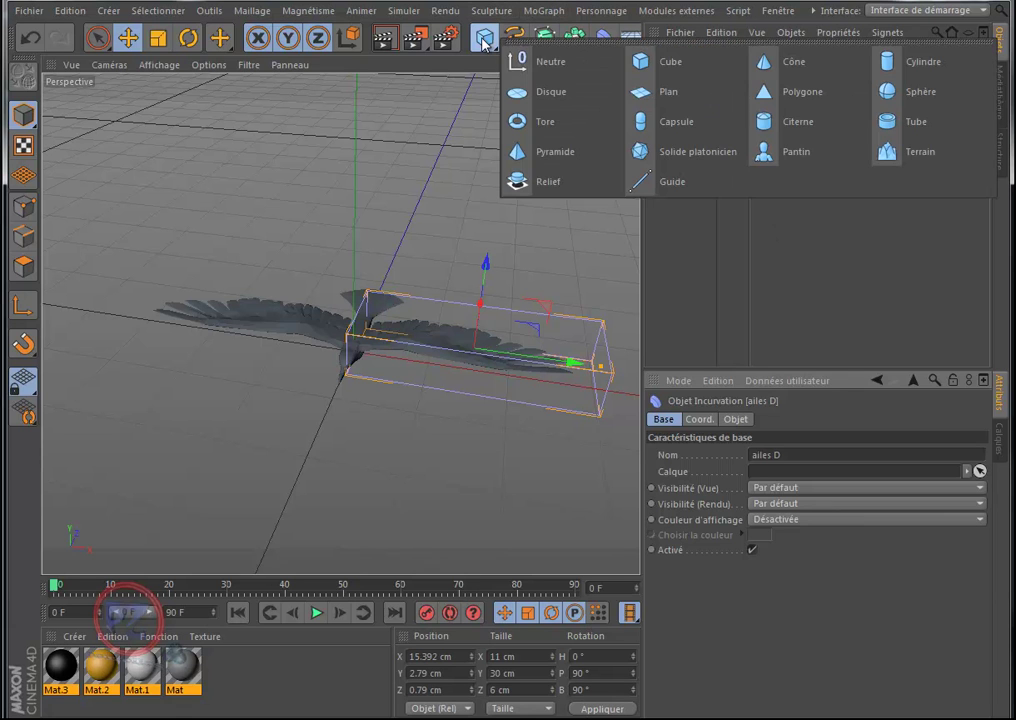
{"action": "left_click", "coordinate": [560, 67]}
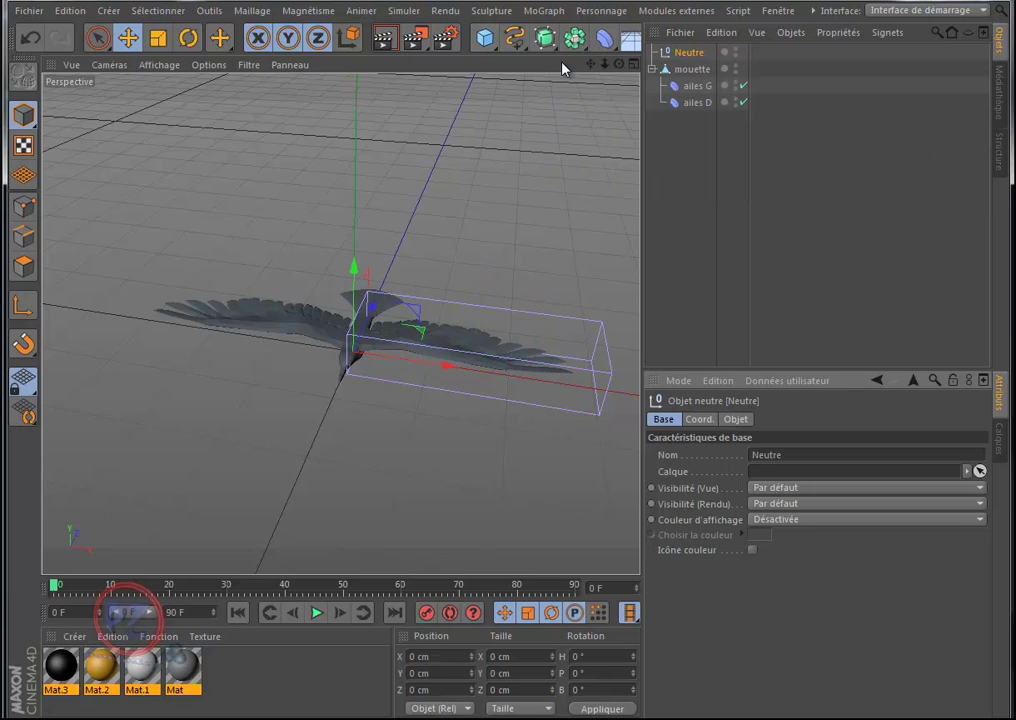
{"action": "left_click_drag", "start_coordinate": [690, 69], "coordinate": [692, 52]}
Rename the parent null above mouette as "Xpresso"
{"action": "double_click", "coordinate": [692, 52]}
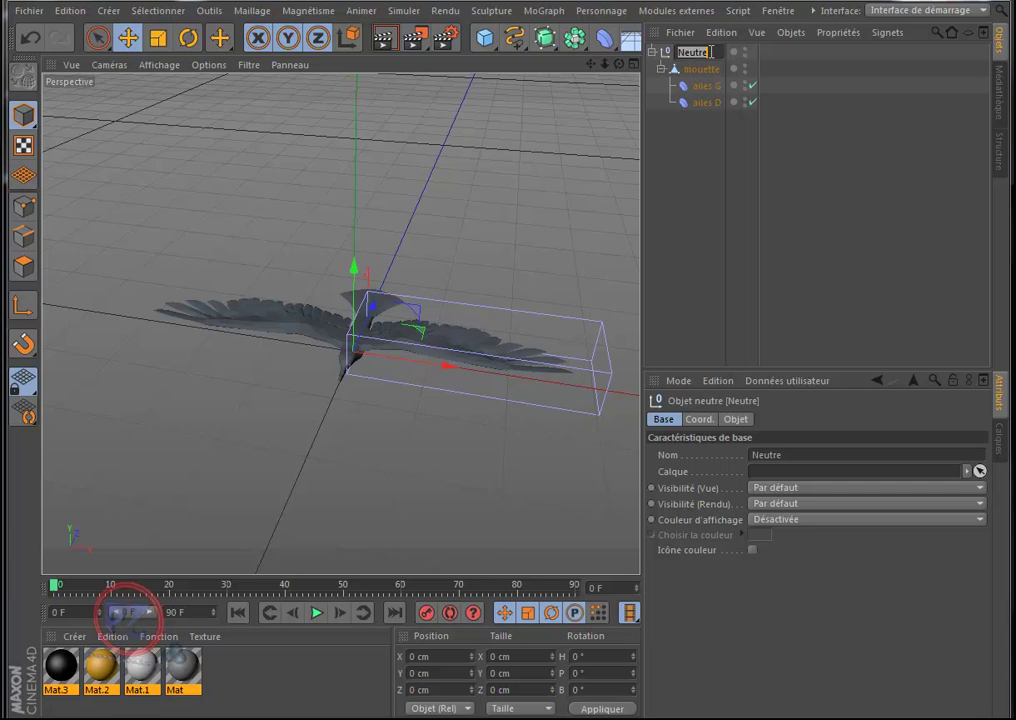
{"action": "type", "text": "Xpresso"}
{"action": "key", "text": "Return"}
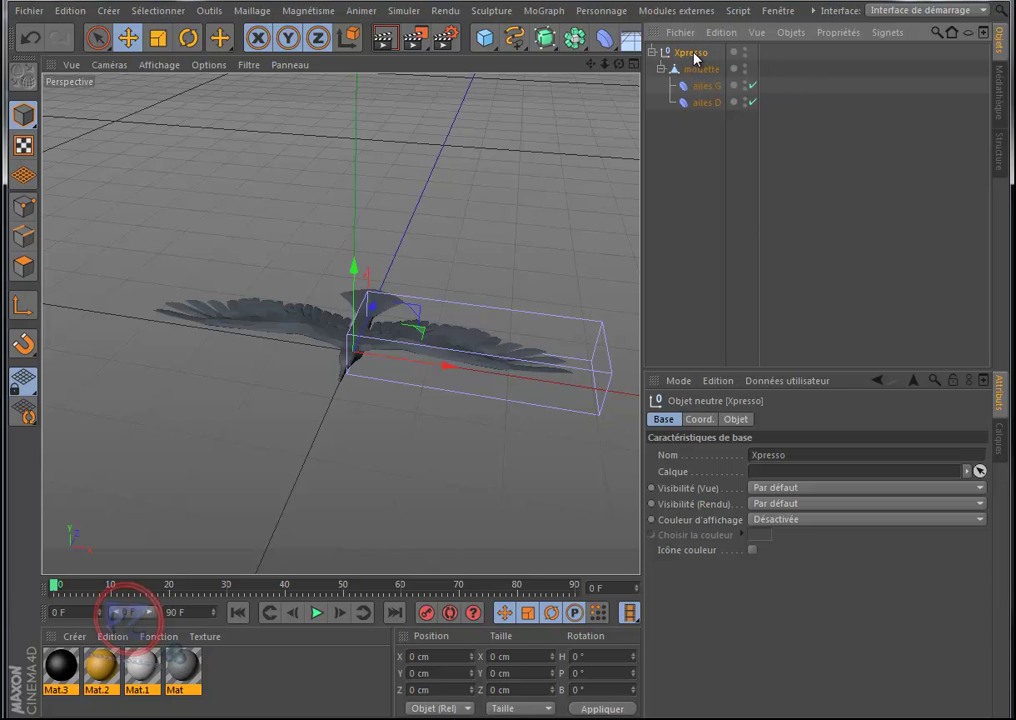
Add a user data group named "Xpresso" to the Xpresso null and accept the change
{"action": "left_click", "coordinate": [777, 381]}
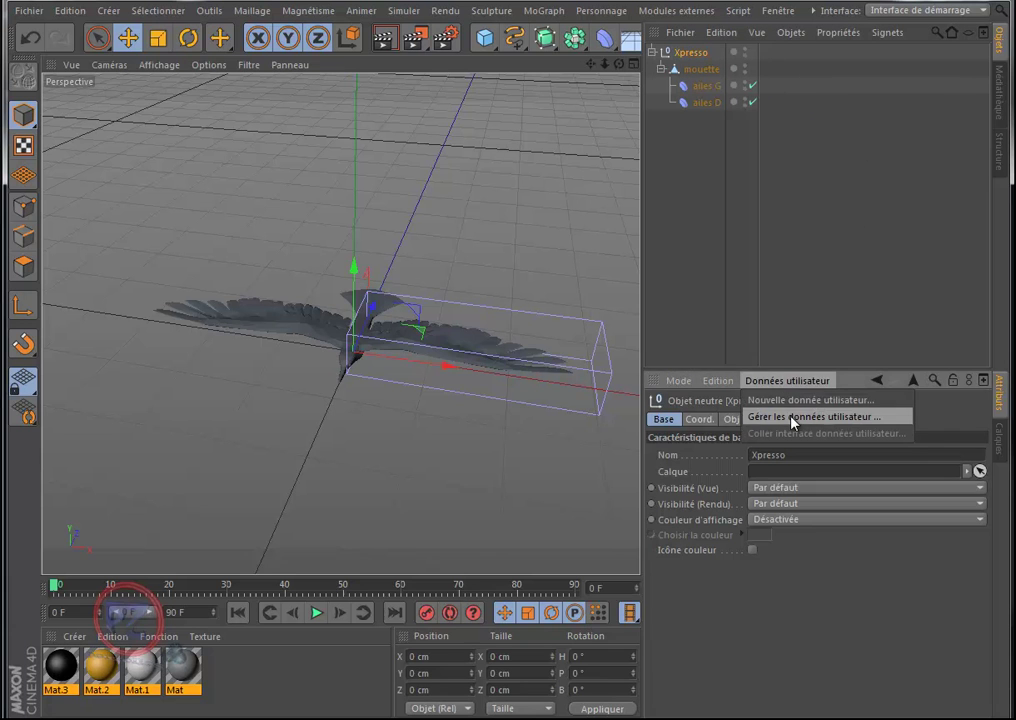
{"action": "left_click", "coordinate": [790, 417]}
{"action": "left_click_drag", "start_coordinate": [677, 180], "coordinate": [573, 121]}
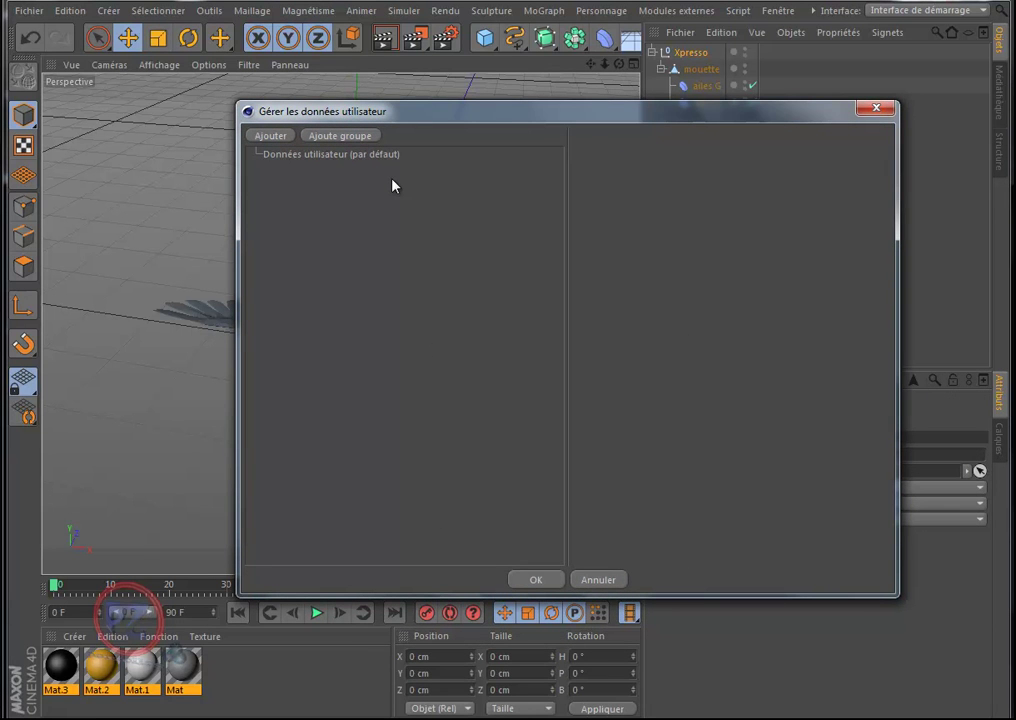
{"action": "left_click", "coordinate": [343, 136]}
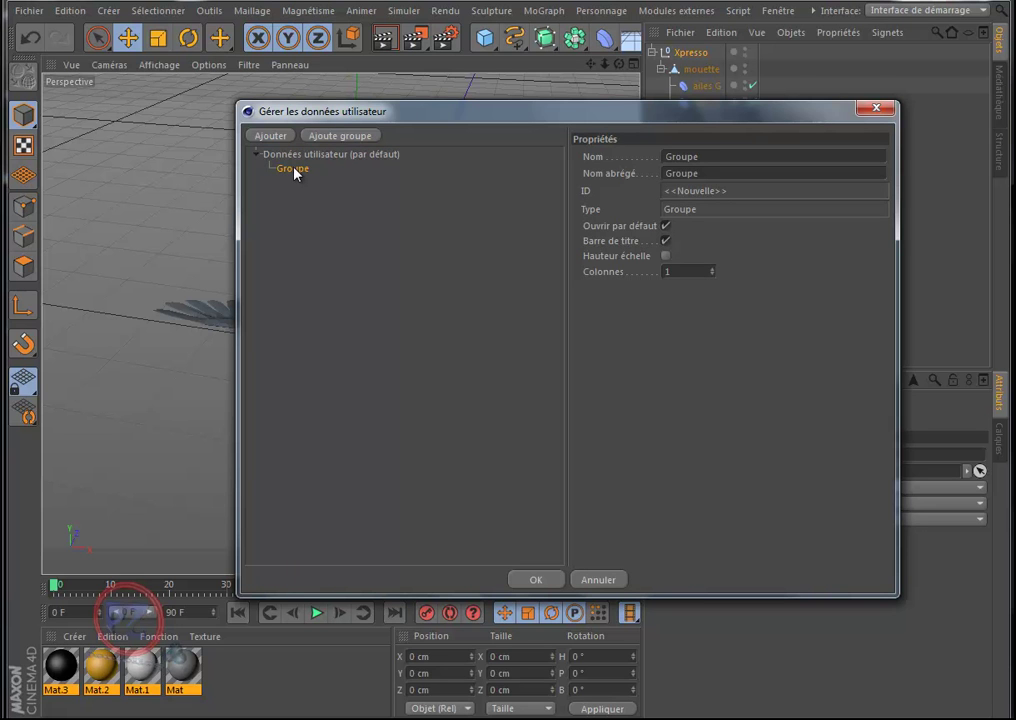
{"action": "left_click", "coordinate": [698, 158]}
{"action": "left_click_drag", "start_coordinate": [698, 158], "coordinate": [660, 159]}
{"action": "key", "text": "BackSpace"}
{"action": "type", "text": "Xpresso"}
{"action": "left_click", "coordinate": [540, 581]}
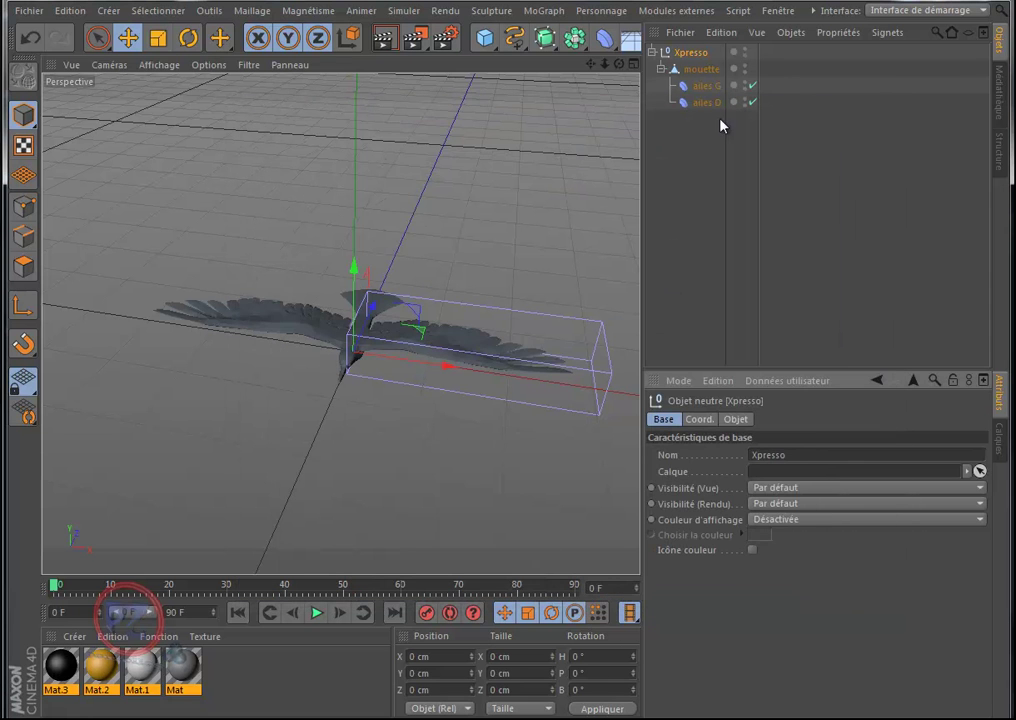
Rename the user data group on the Xpresso null as "mouette"
{"action": "left_click", "coordinate": [780, 383]}
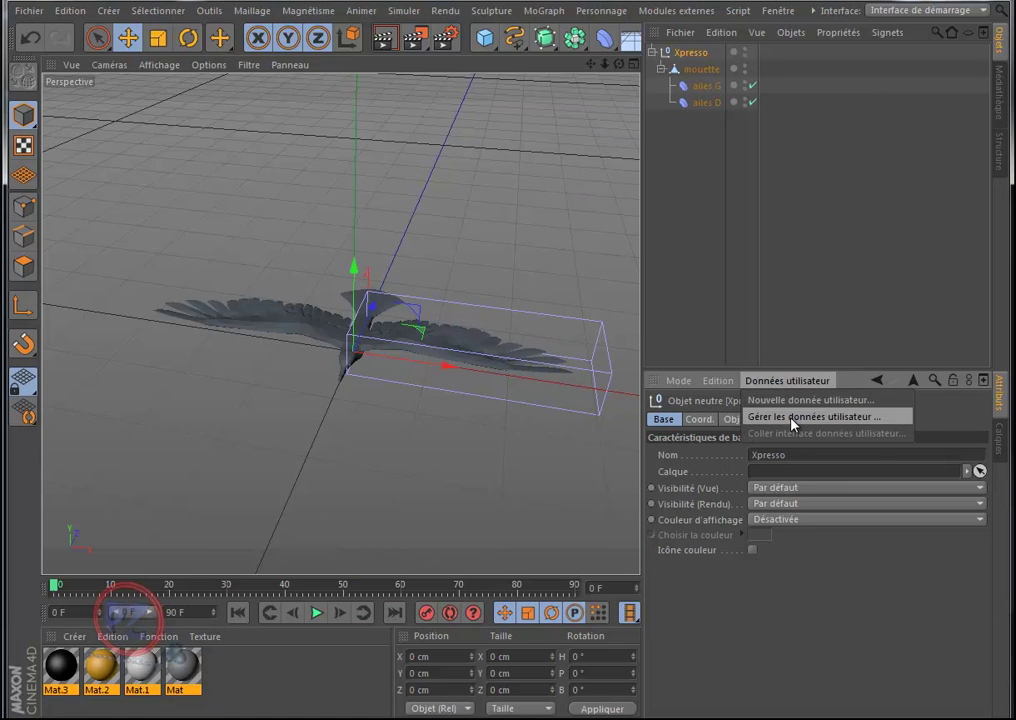
{"action": "left_click", "coordinate": [792, 419]}
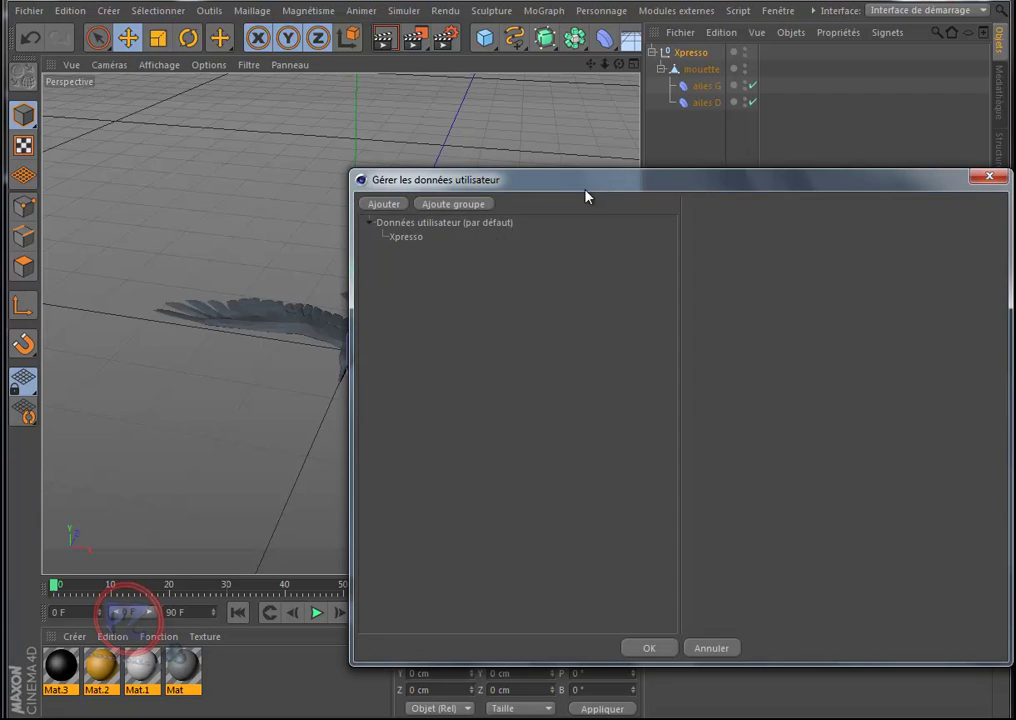
{"action": "left_click_drag", "start_coordinate": [603, 184], "coordinate": [500, 160]}
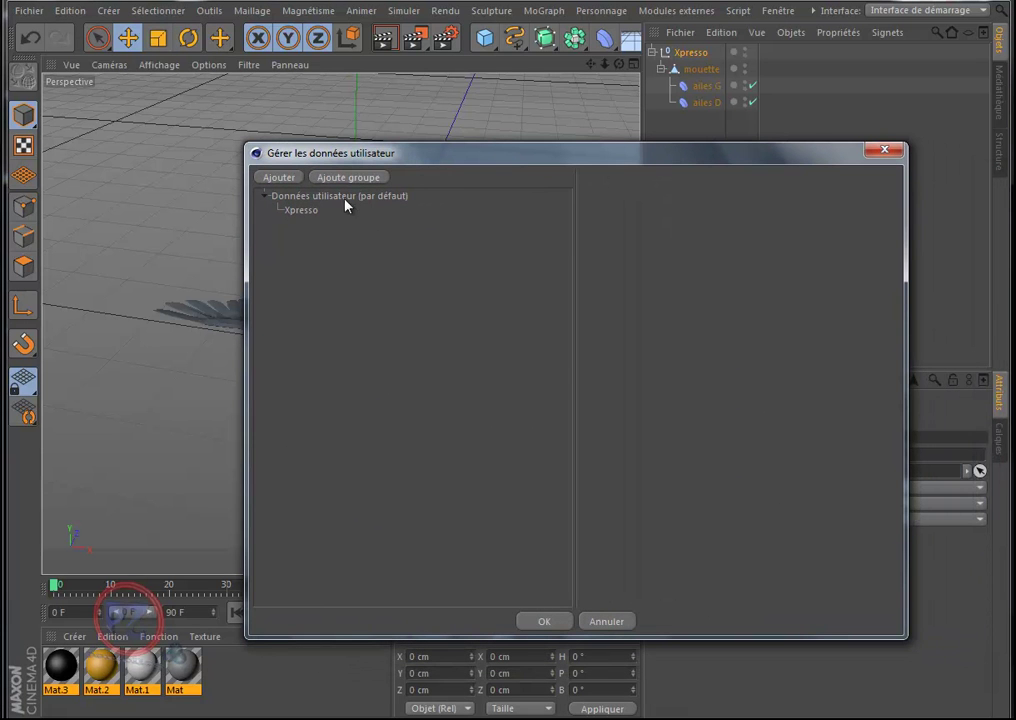
{"action": "left_click", "coordinate": [303, 211]}
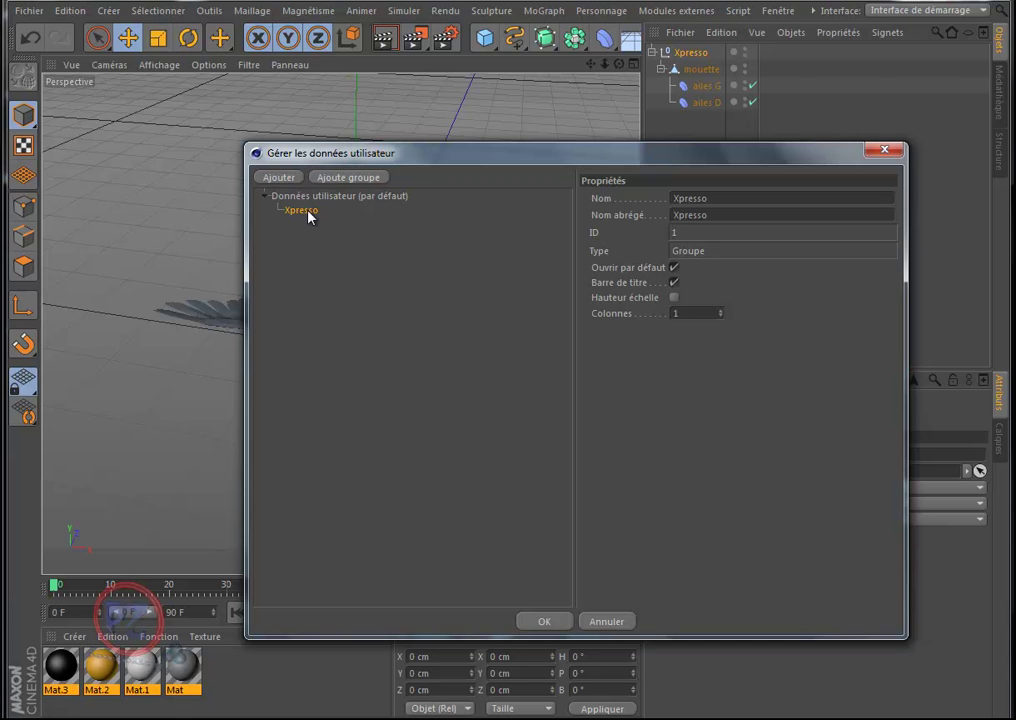
{"action": "left_click_drag", "start_coordinate": [723, 199], "coordinate": [668, 198]}
{"action": "type", "text": "mouette"}
{"action": "key", "text": "Return"}
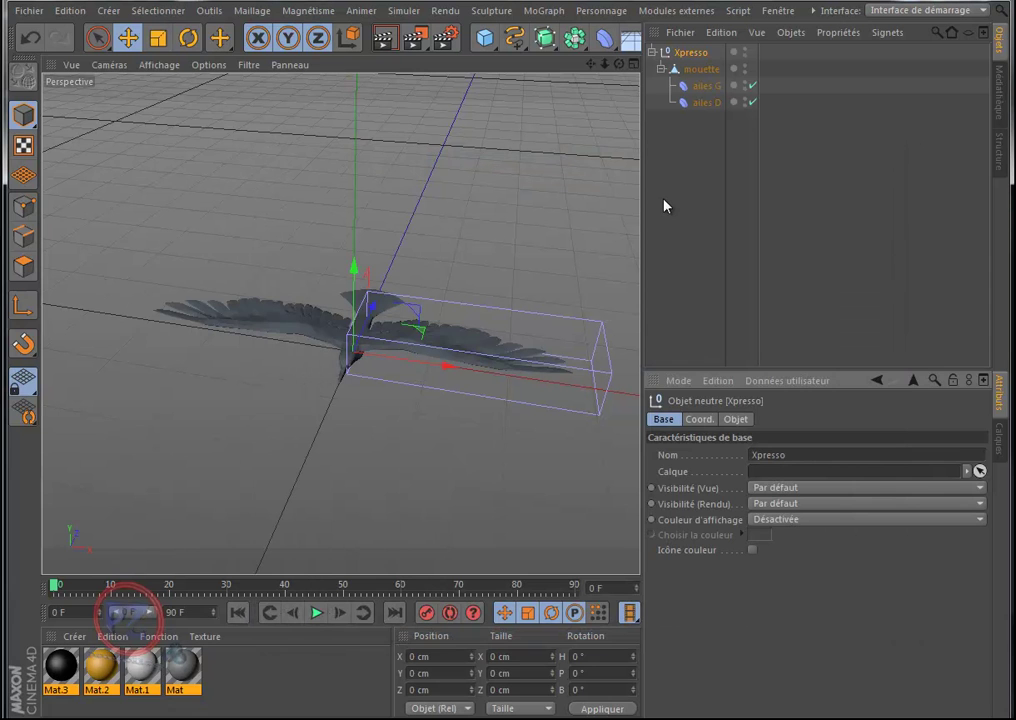
Add a subgroup named "vol" inside the mouette user data group of the Xpresso null
{"action": "left_click", "coordinate": [787, 380]}
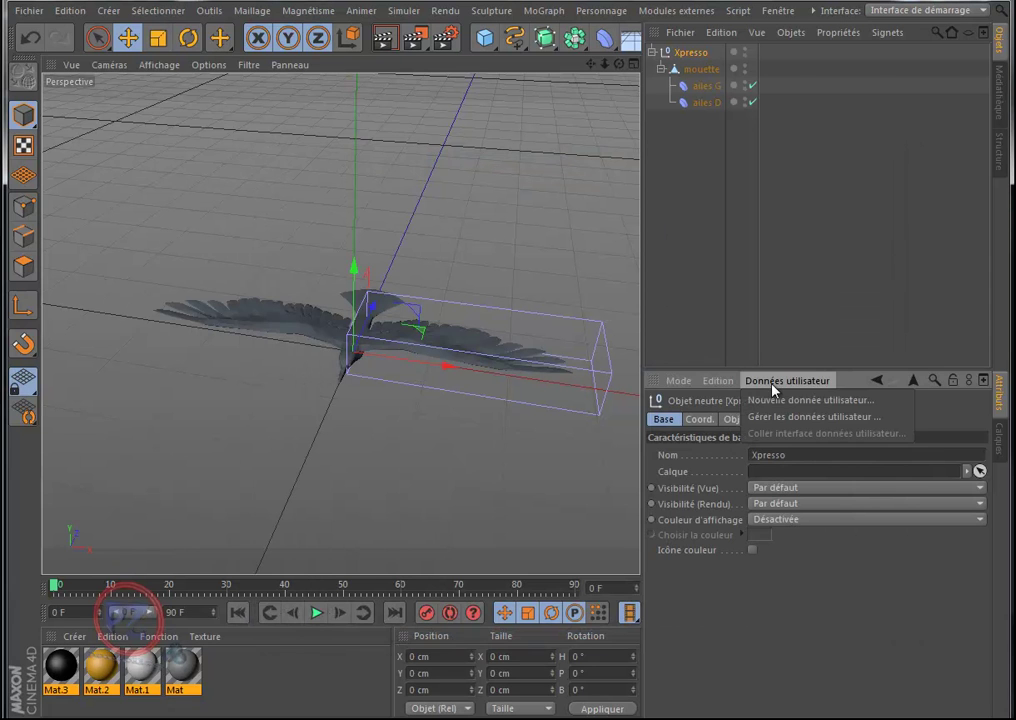
{"action": "left_click", "coordinate": [785, 418]}
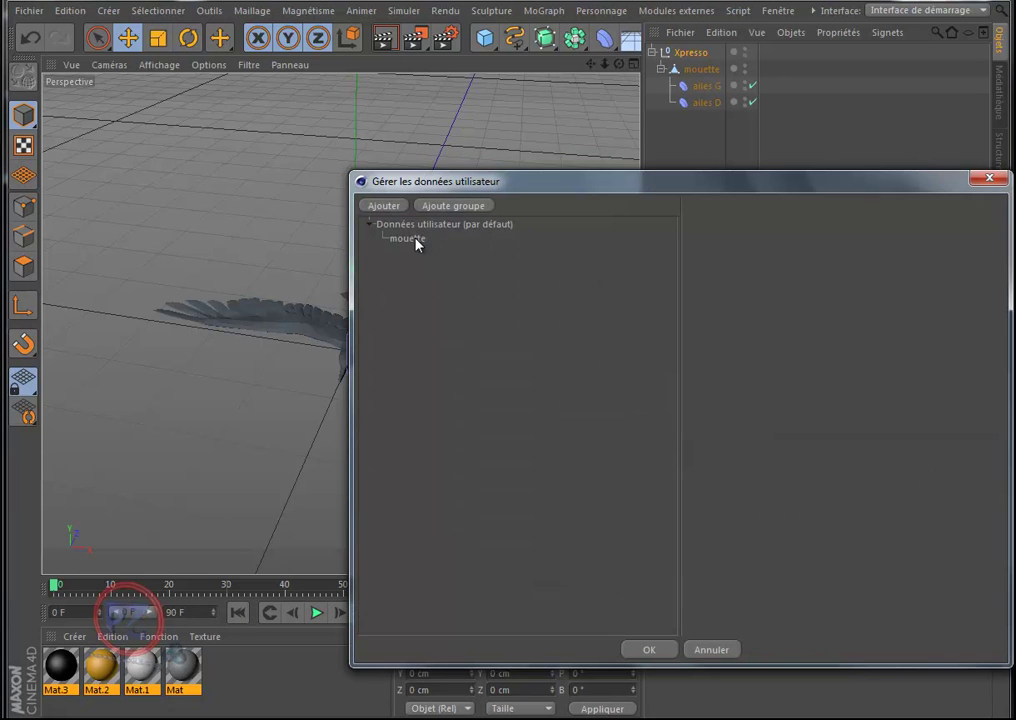
{"action": "left_click", "coordinate": [408, 239]}
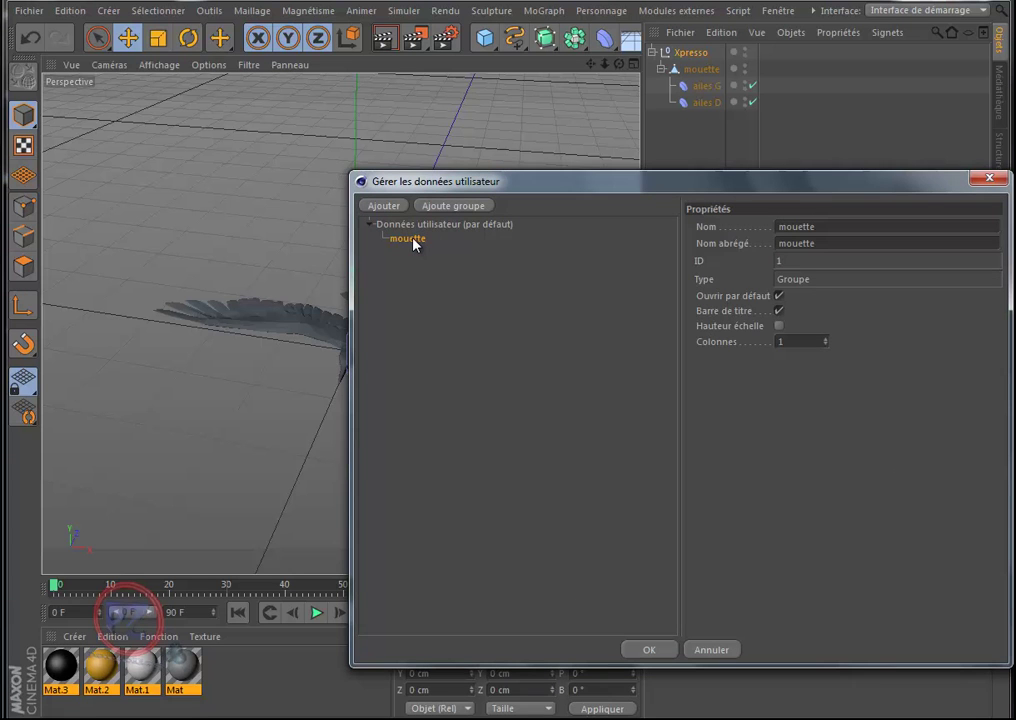
{"action": "left_click", "coordinate": [449, 208]}
{"action": "left_click_drag", "start_coordinate": [821, 228], "coordinate": [772, 230]}
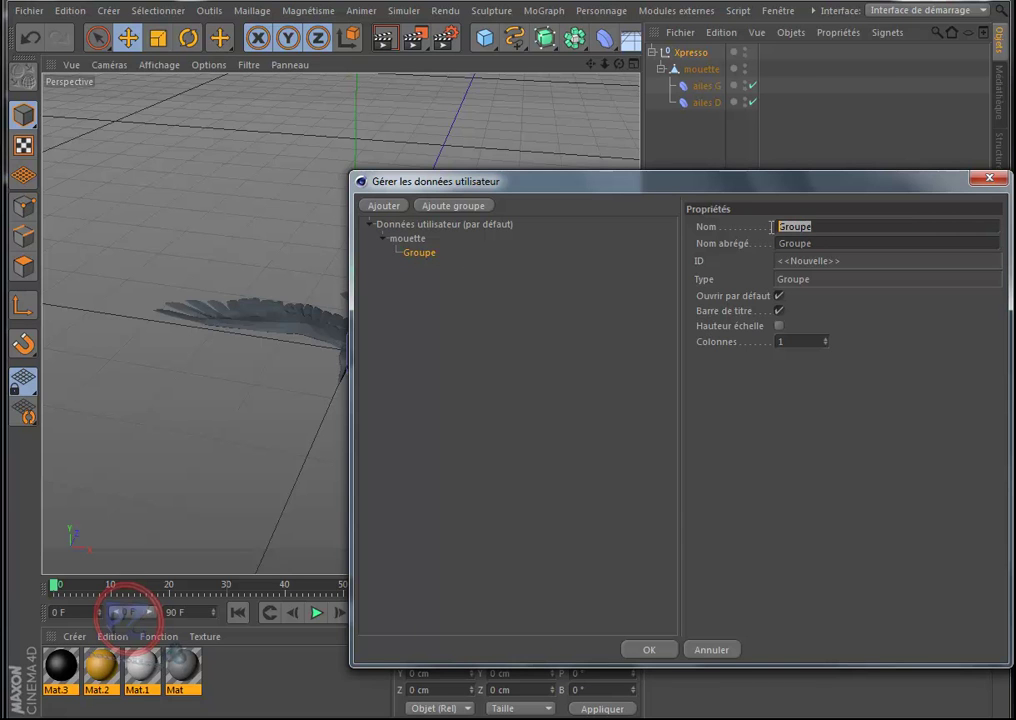
{"action": "type", "text": "vol"}
{"action": "key", "text": "Return"}
Add a user data entry named "ailes" inside the vol subgroup
{"action": "left_click", "coordinate": [385, 206]}
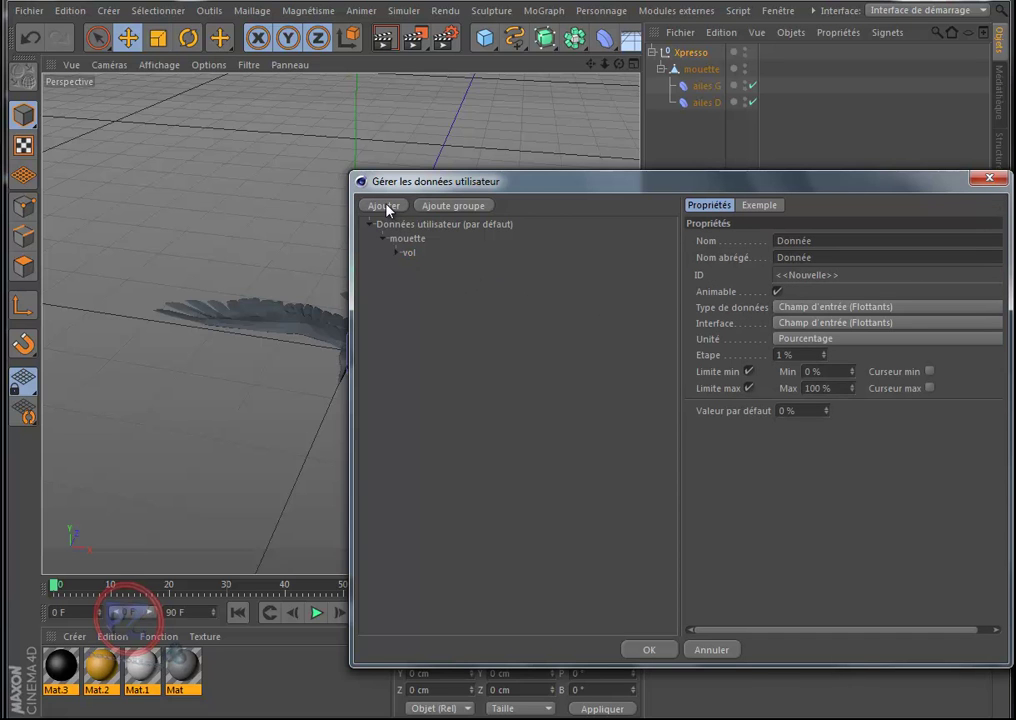
{"action": "left_click", "coordinate": [398, 253]}
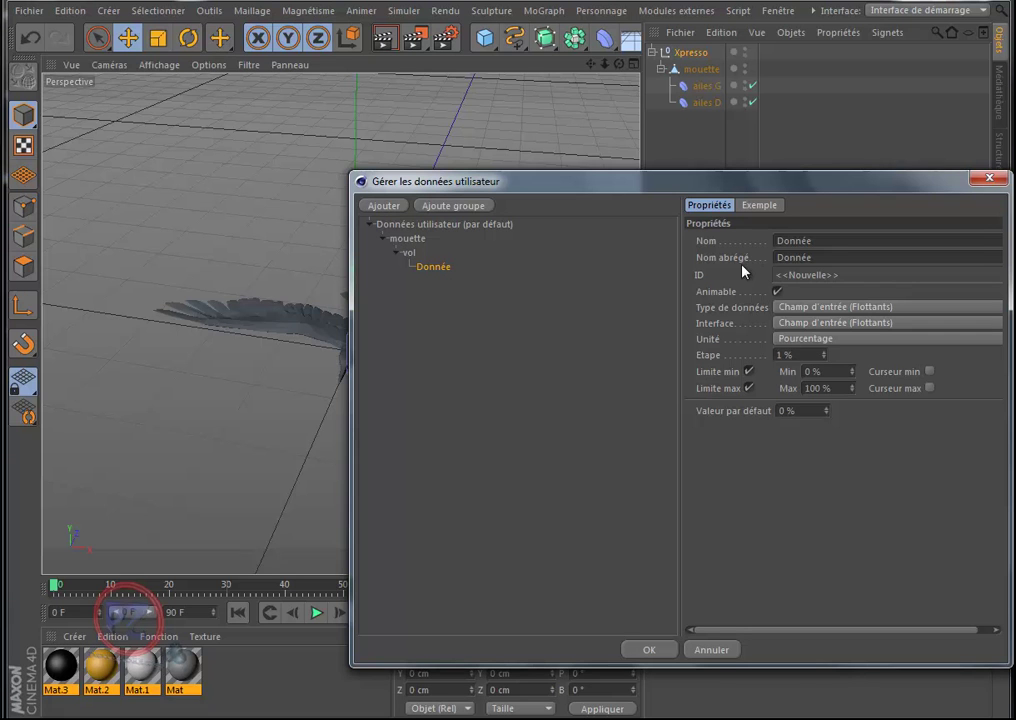
{"action": "left_click_drag", "start_coordinate": [814, 241], "coordinate": [775, 241]}
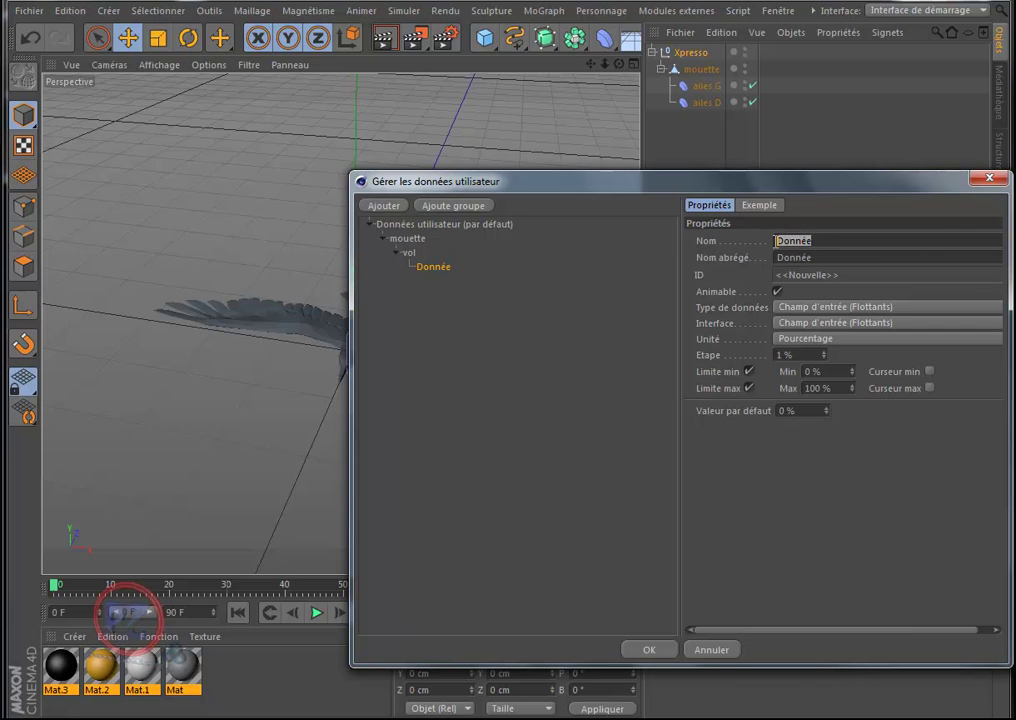
{"action": "type", "text": "Taille"}
Set the ailes entry's interface to "Curseur et champ d'entrée (Flottants)" and its unit to Degré
{"action": "left_click", "coordinate": [898, 313]}
{"action": "left_click", "coordinate": [886, 313]}
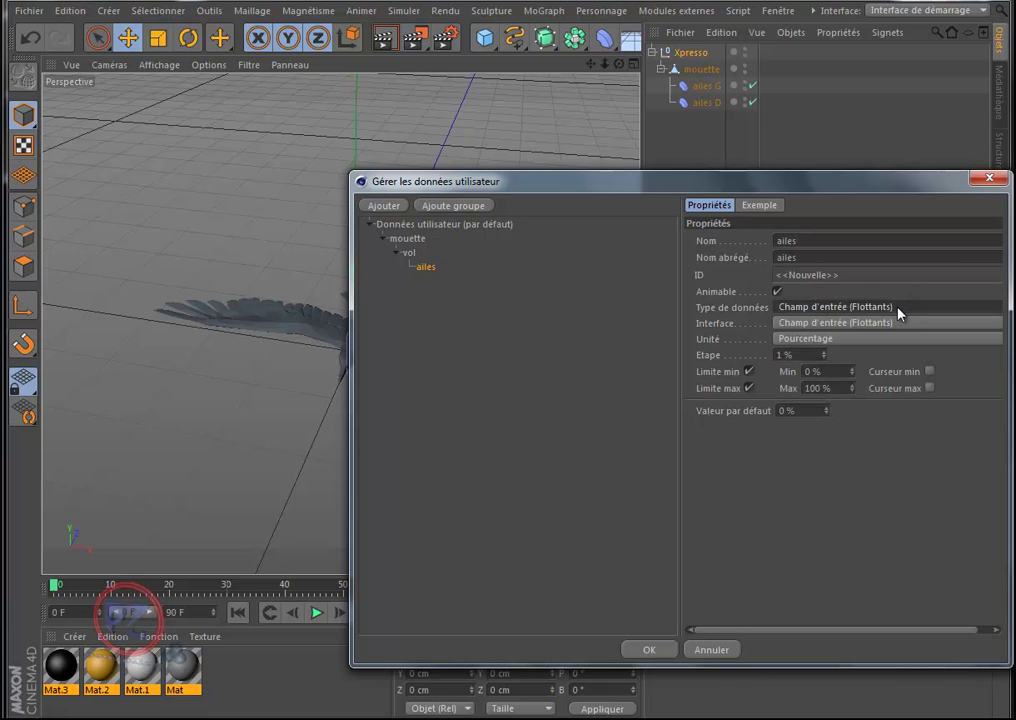
{"action": "left_click", "coordinate": [828, 324]}
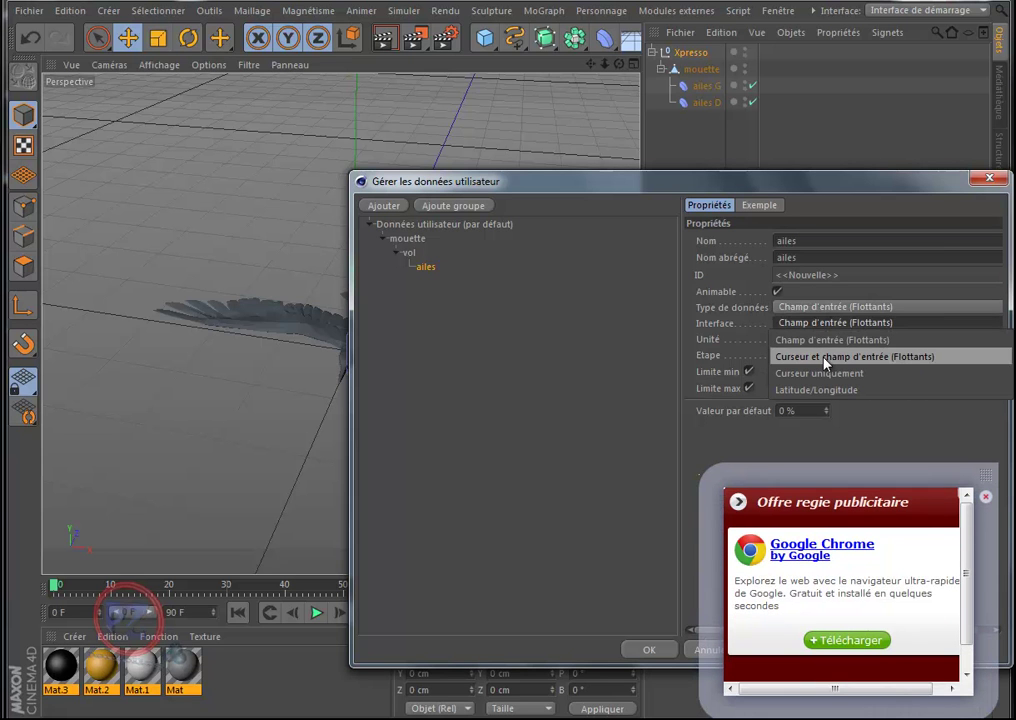
{"action": "left_click", "coordinate": [825, 357]}
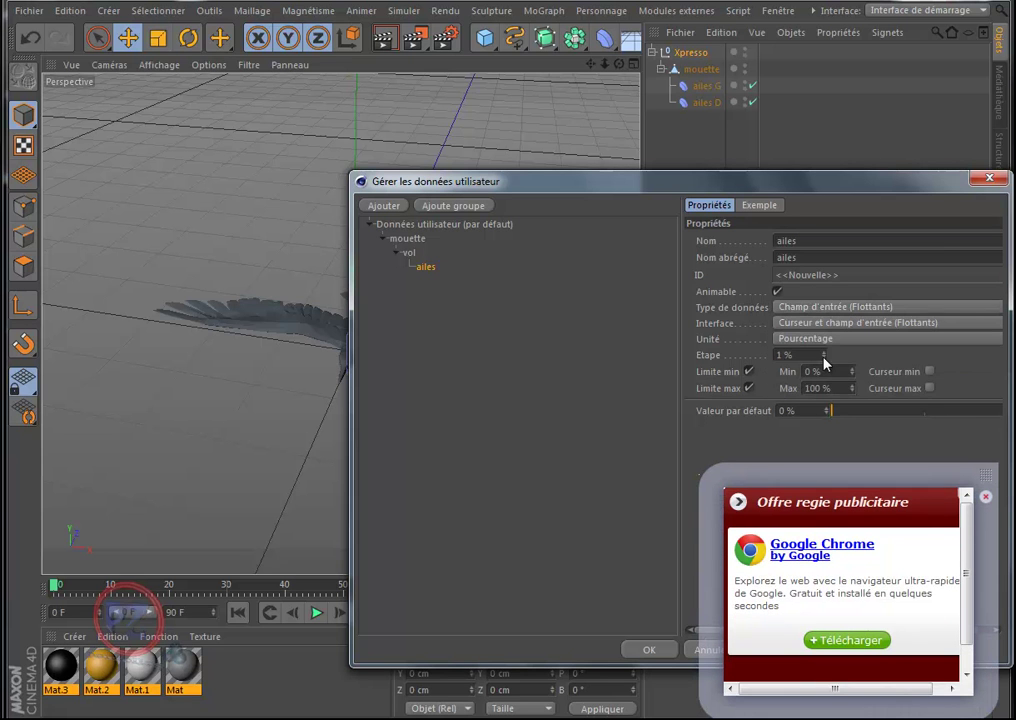
{"action": "left_click", "coordinate": [985, 496]}
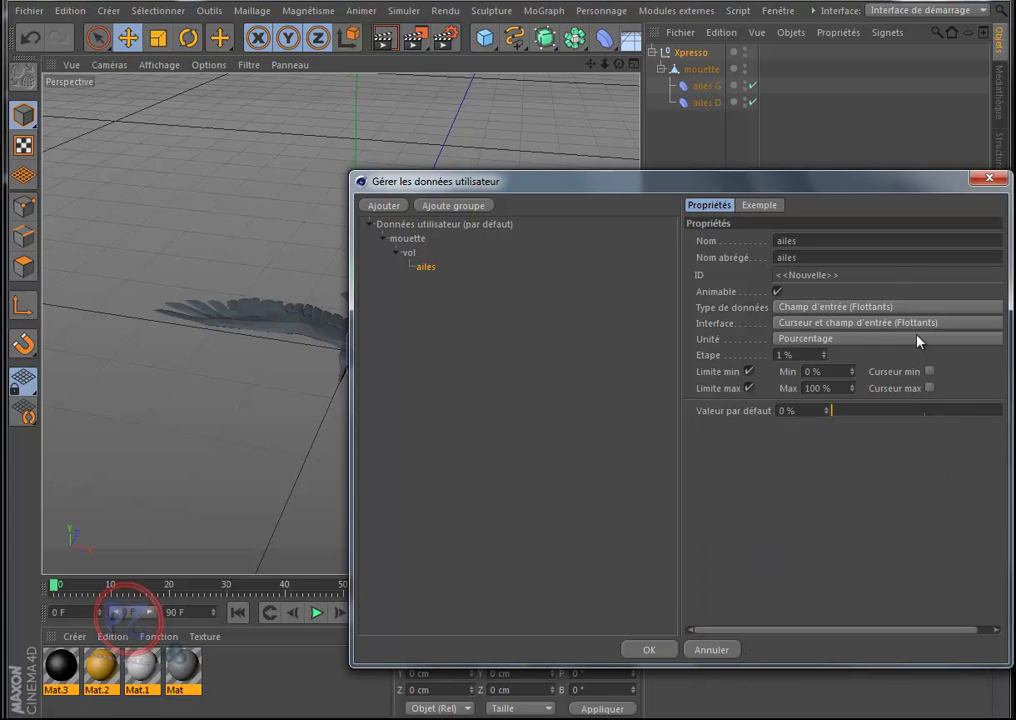
{"action": "left_click", "coordinate": [809, 339]}
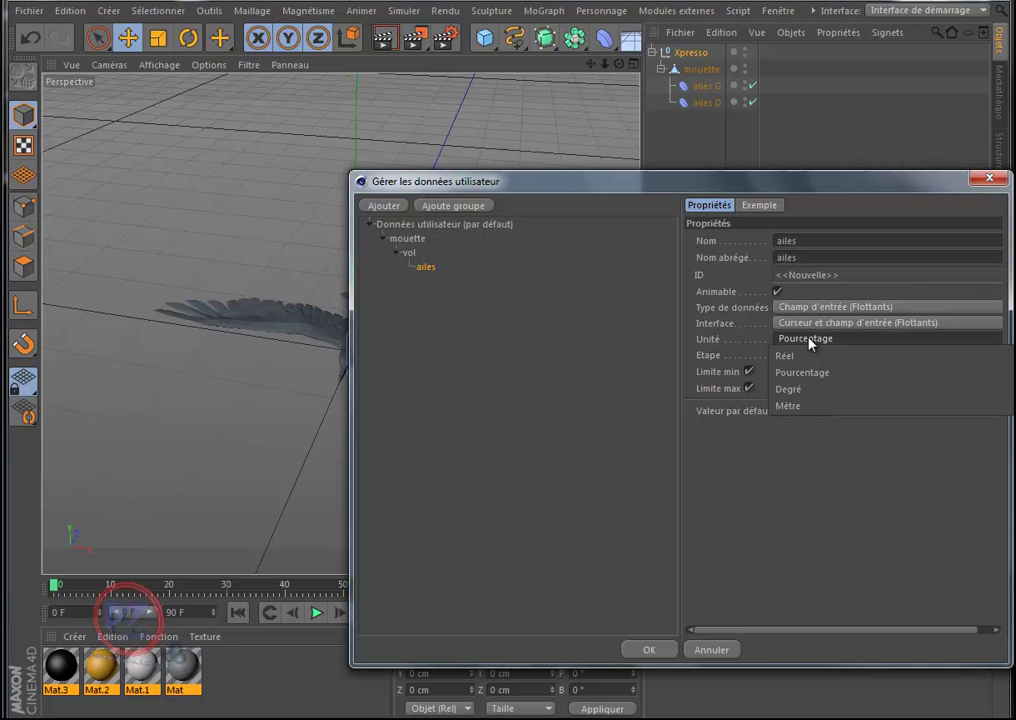
{"action": "left_click", "coordinate": [809, 340]}
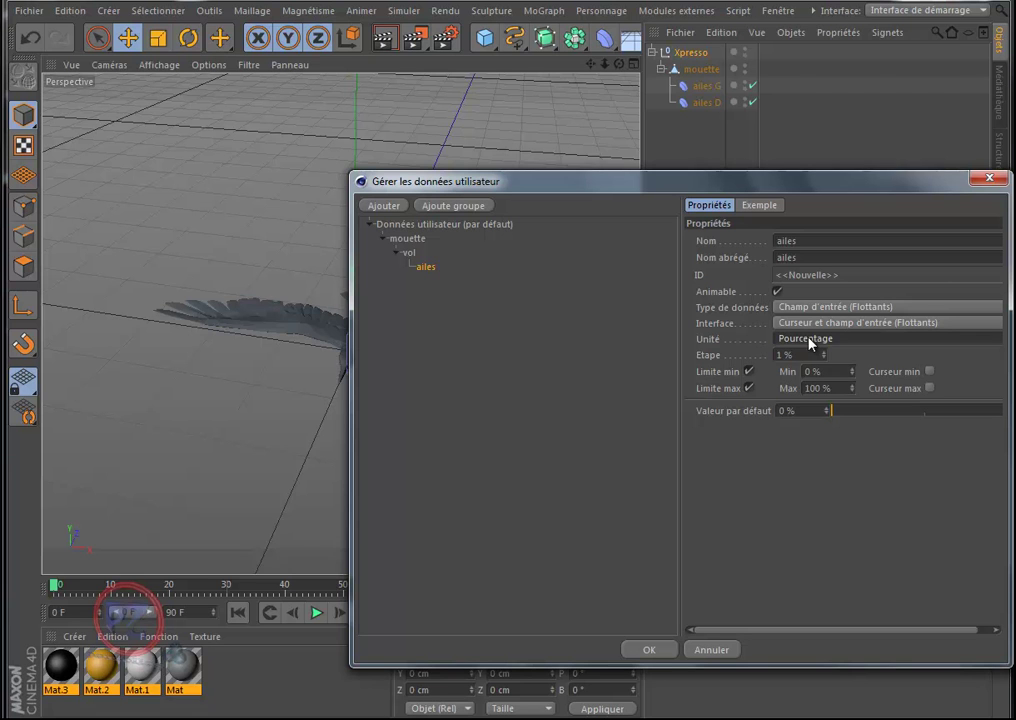
{"action": "left_click", "coordinate": [809, 340]}
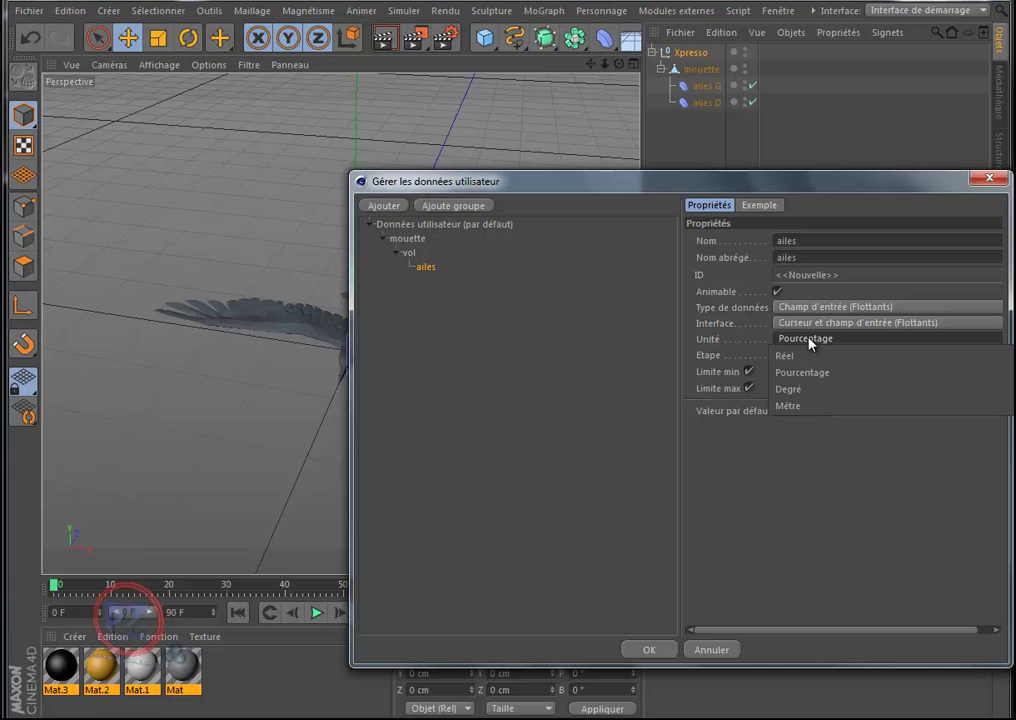
{"action": "left_click", "coordinate": [809, 390]}
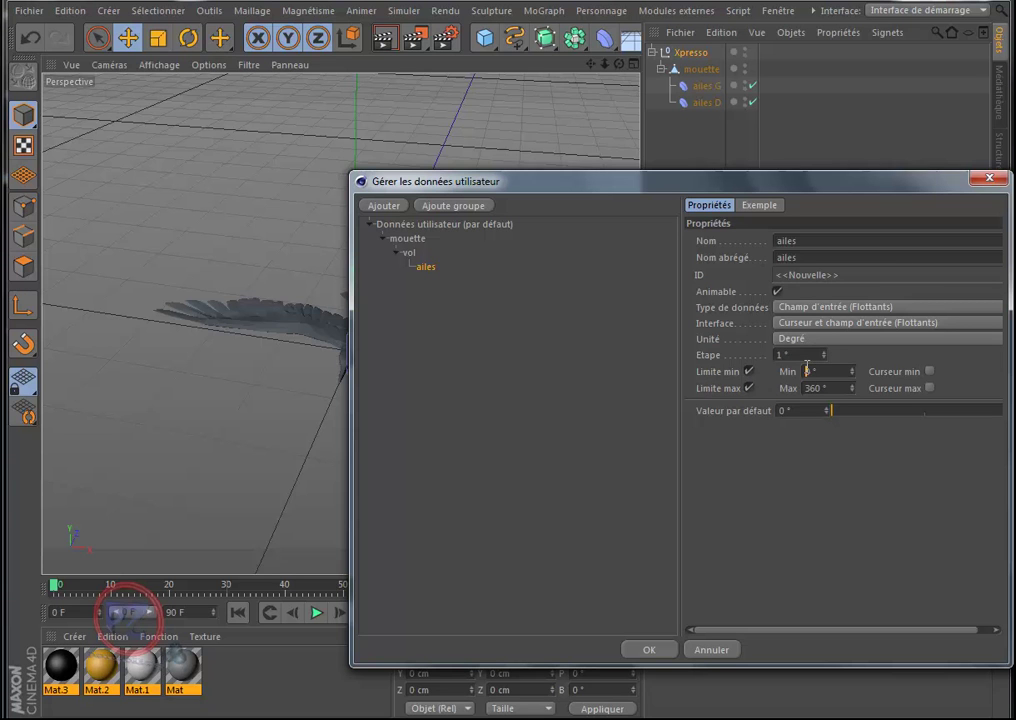
Limit the ailes entry to a minimum of -90° and a maximum of 90°
{"action": "type", "text": "9"}
{"action": "left_click", "coordinate": [835, 388]}
{"action": "left_click_drag", "start_coordinate": [826, 388], "coordinate": [805, 390]}
{"action": "type", "text": "90"}
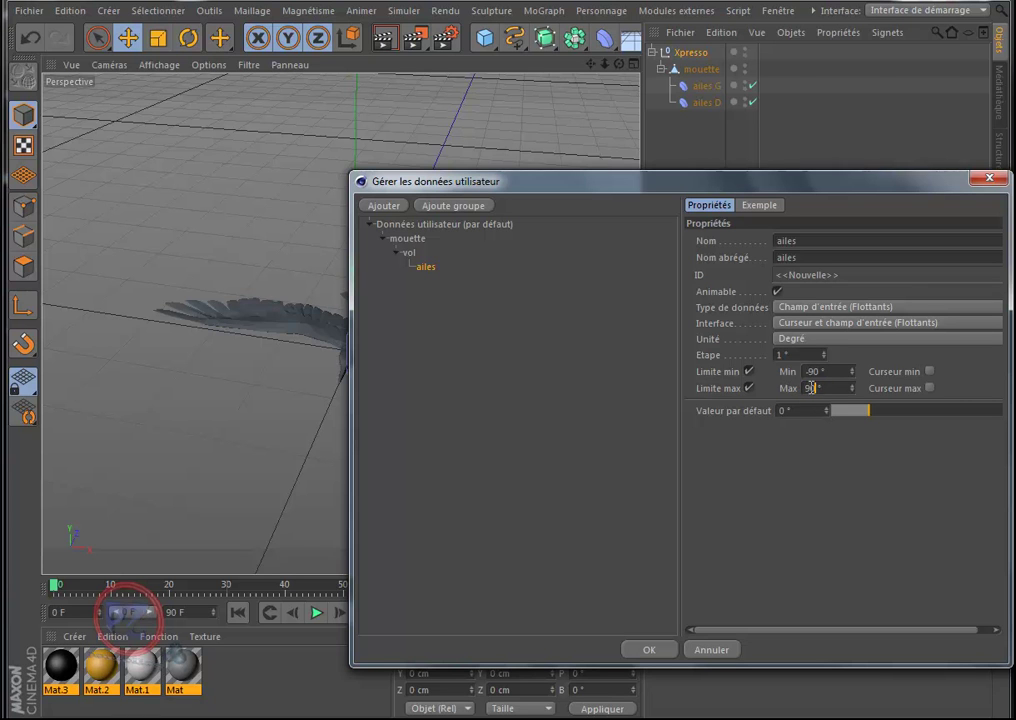
Set the ailes entry's minimum to -30° and its maximum to 30°
{"action": "left_click", "coordinate": [821, 371]}
{"action": "left_click", "coordinate": [819, 371]}
{"action": "key", "text": "BackSpace"}
{"action": "key", "text": "BackSpace"}
{"action": "type", "text": "-3"}
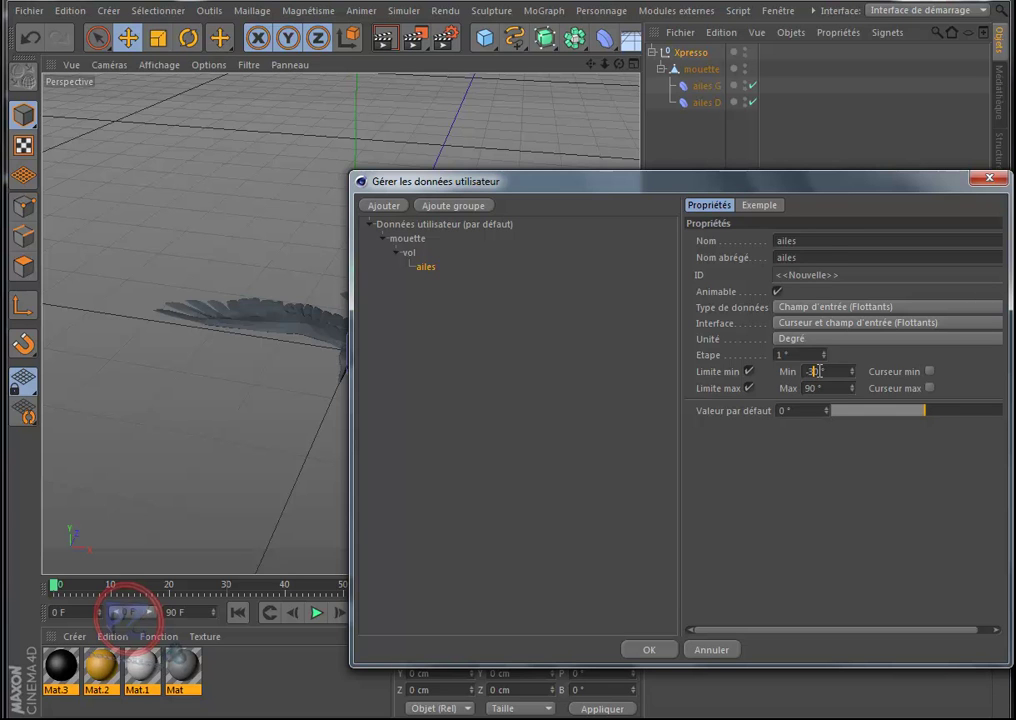
{"action": "left_click", "coordinate": [810, 388]}
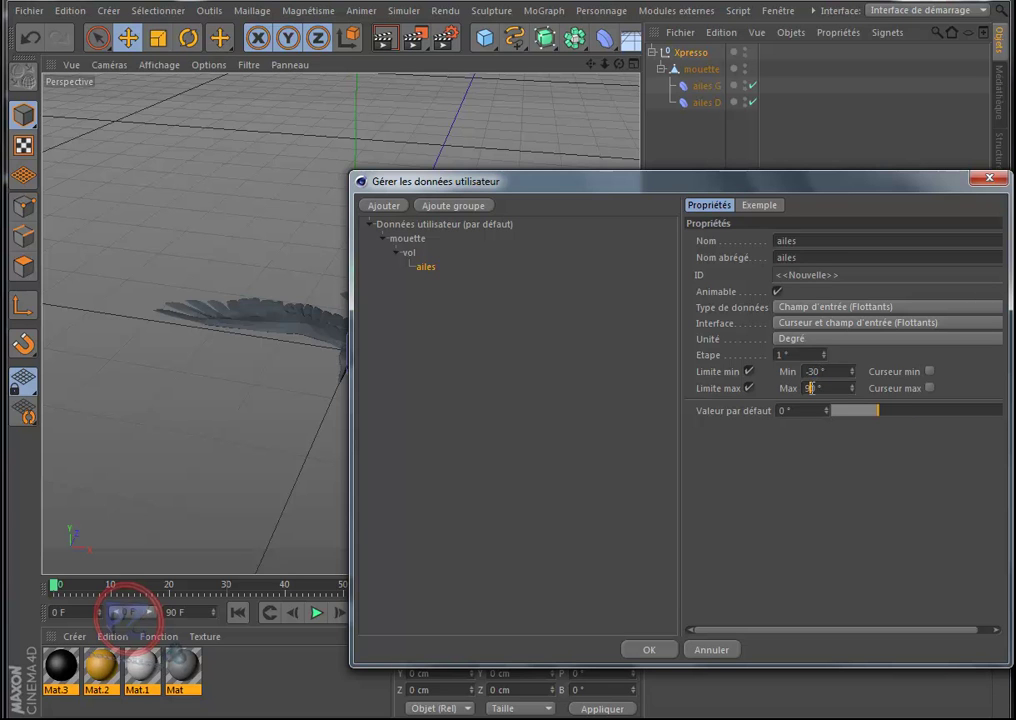
{"action": "key", "text": "BackSpace"}
{"action": "type", "text": "3"}
{"action": "left_click", "coordinate": [818, 491]}
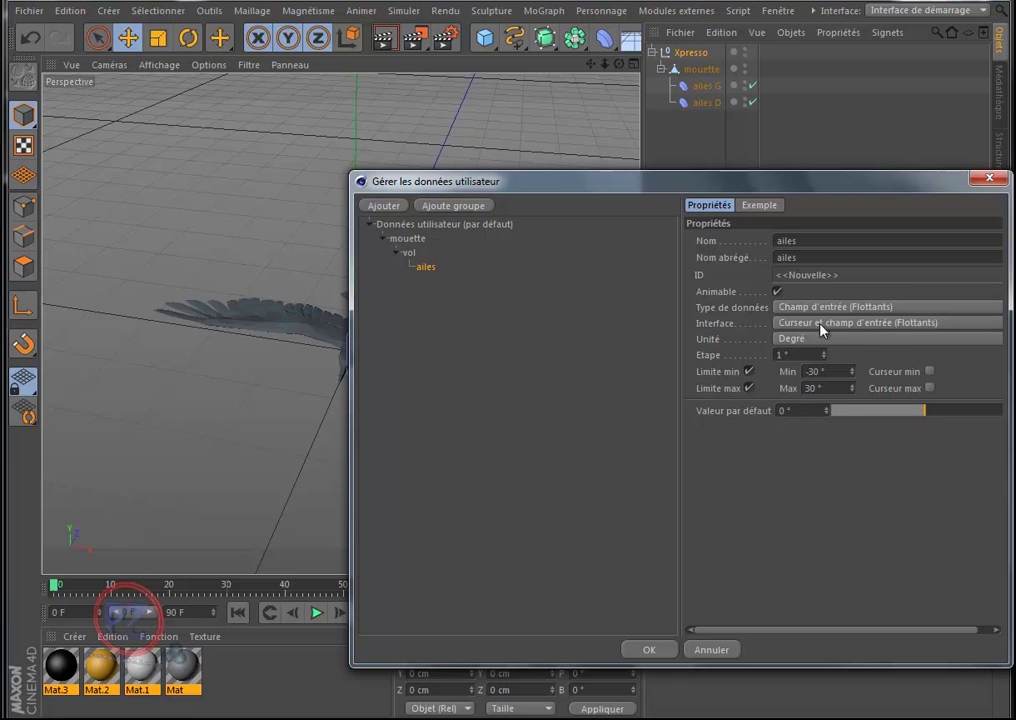
Set the ailes entry's default value to 23° with its slider and accept the user data
{"action": "left_click_drag", "start_coordinate": [925, 418], "coordinate": [956, 429]}
{"action": "left_click_drag", "start_coordinate": [824, 190], "coordinate": [775, 193]}
{"action": "left_click_drag", "start_coordinate": [914, 417], "coordinate": [954, 418]}
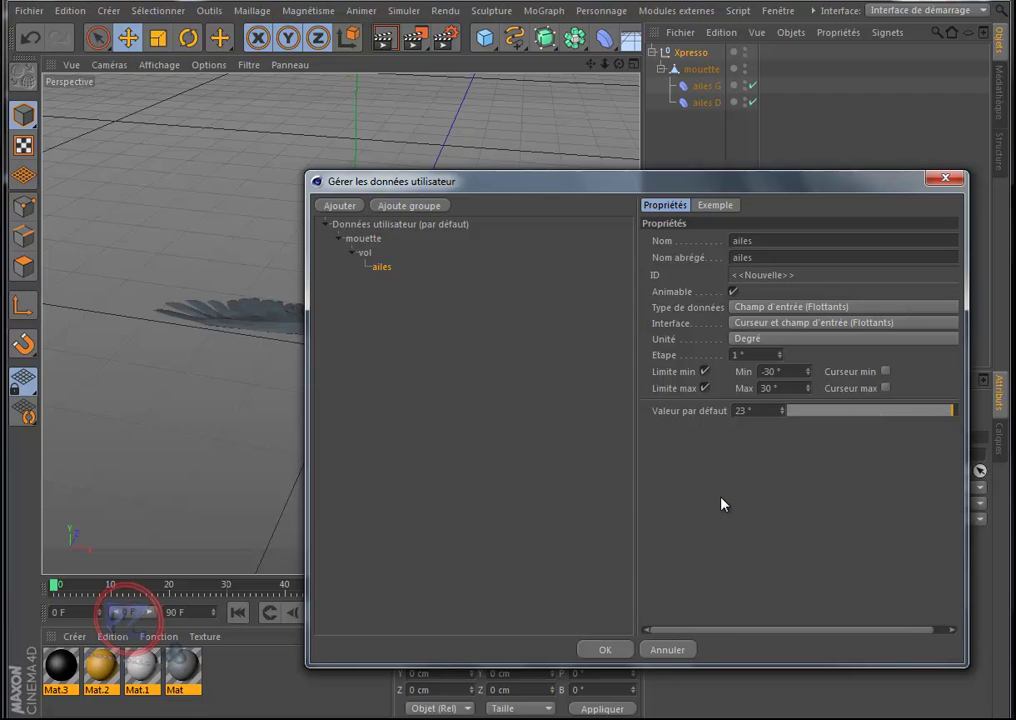
{"action": "left_click", "coordinate": [604, 651]}
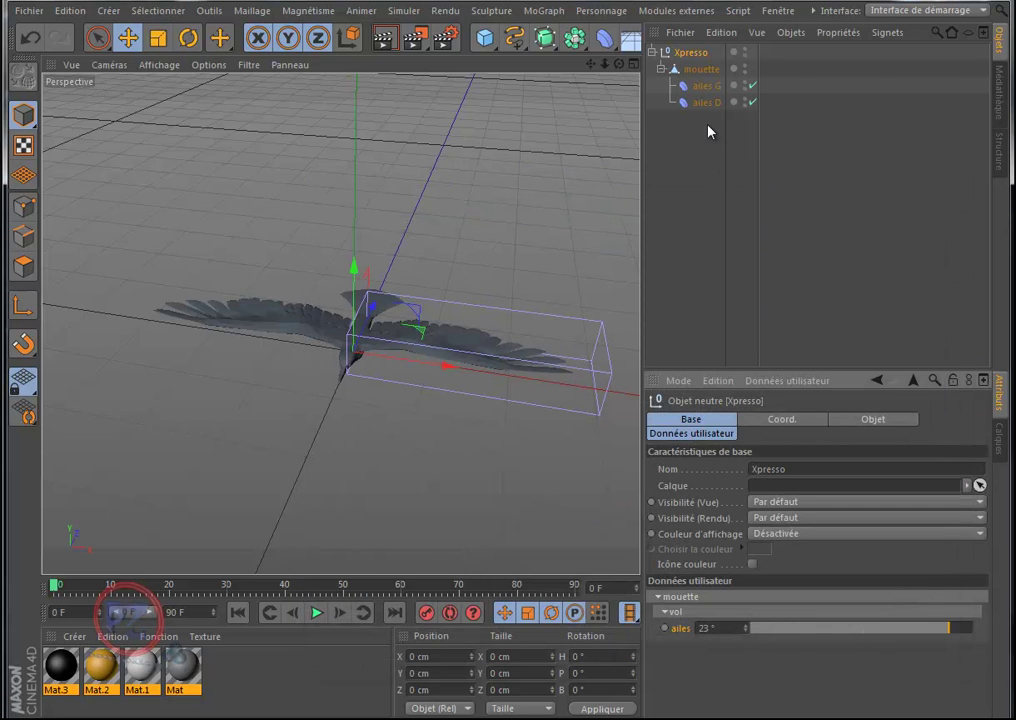
Enlarge the attributes area and define the ailes user data as the XPressions controlling parameter (Paramètre contrôleur)
{"action": "left_click_drag", "start_coordinate": [797, 370], "coordinate": [797, 150]}
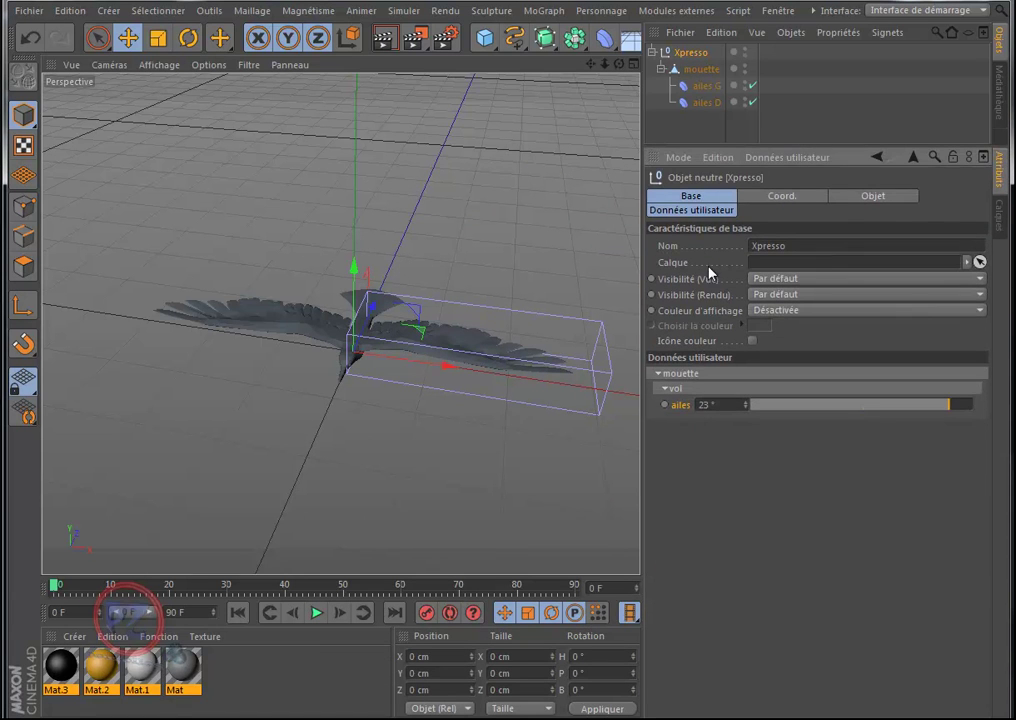
{"action": "right_click", "coordinate": [684, 414]}
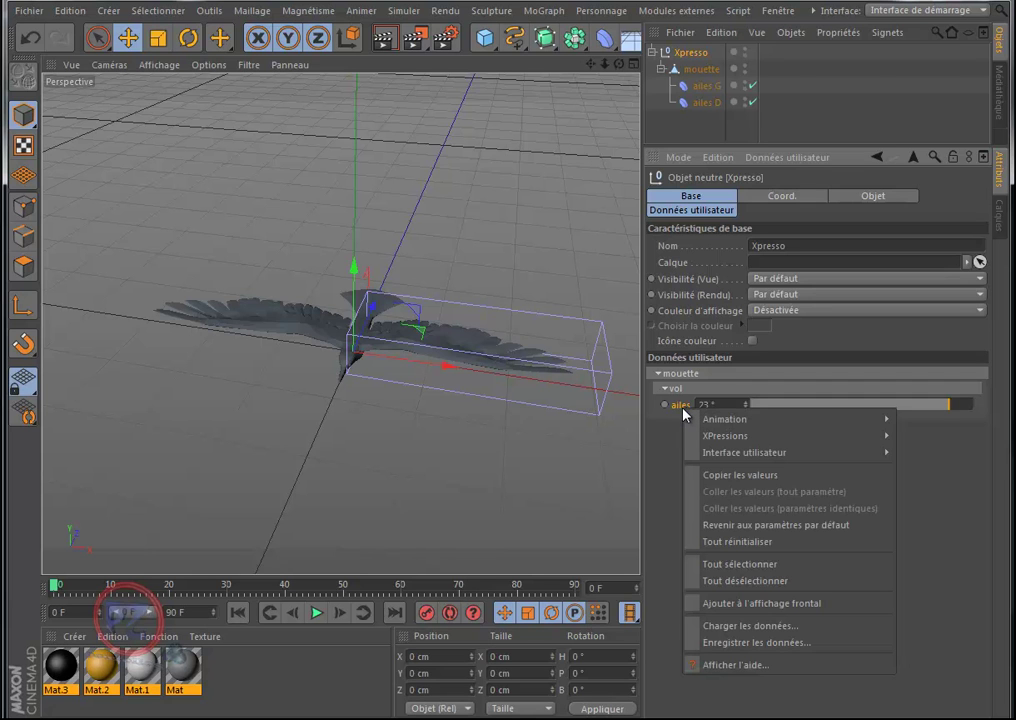
{"action": "mouse_move", "coordinate": [719, 439]}
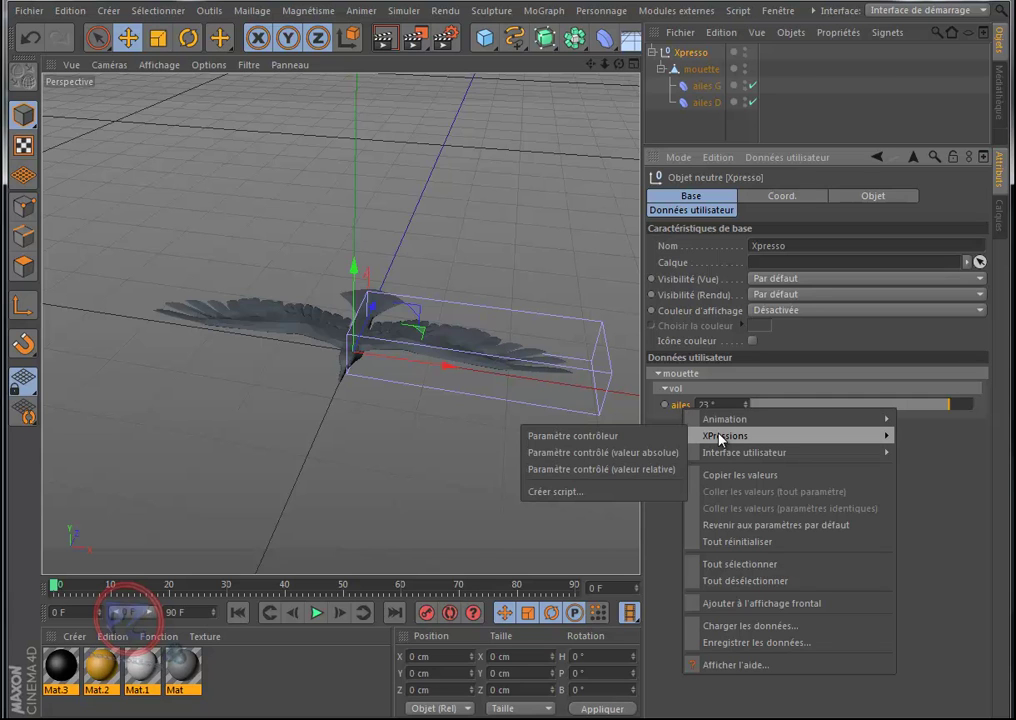
{"action": "left_click", "coordinate": [616, 441]}
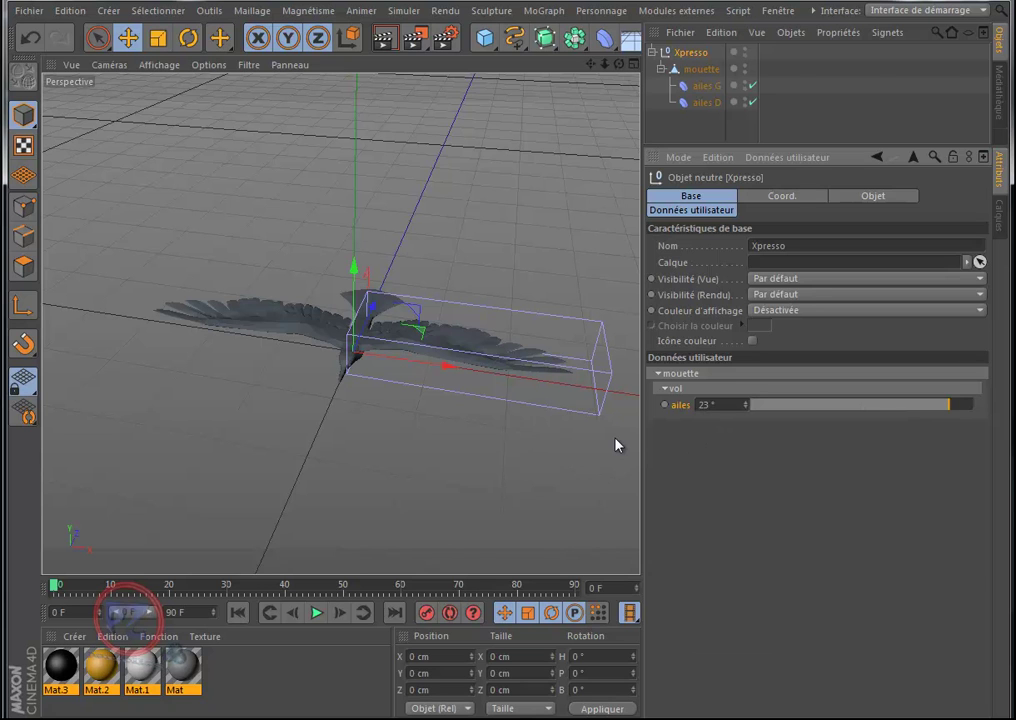
Rotate the ailes D bend deformer to a bank angle of -90° so it faces the opposite direction
{"action": "left_click", "coordinate": [706, 103]}
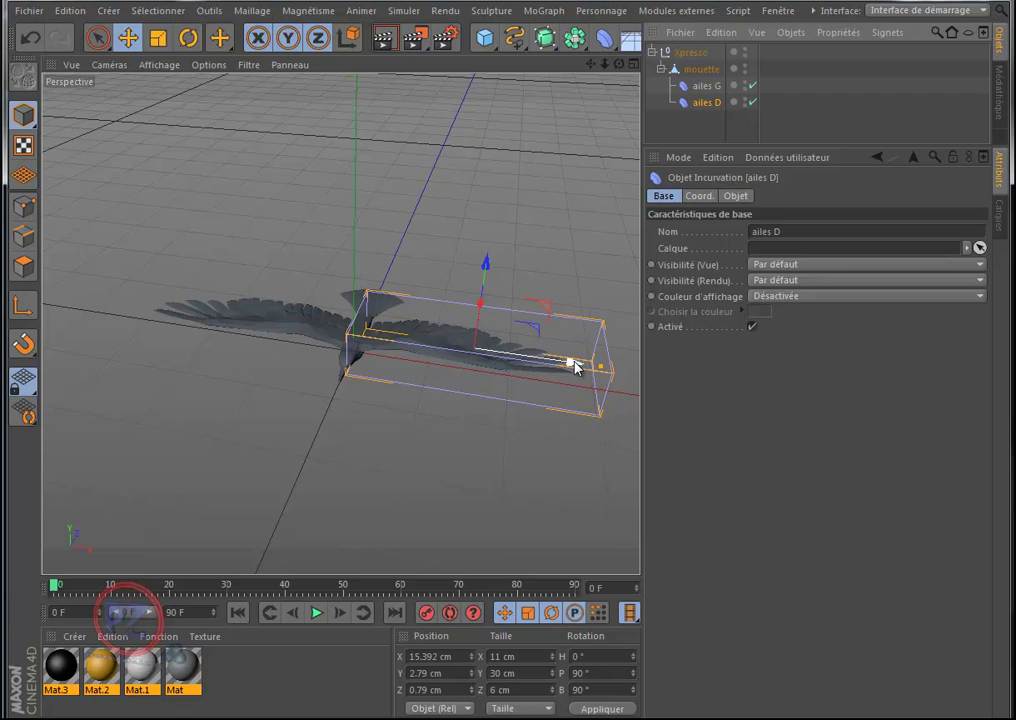
{"action": "left_click", "coordinate": [190, 38]}
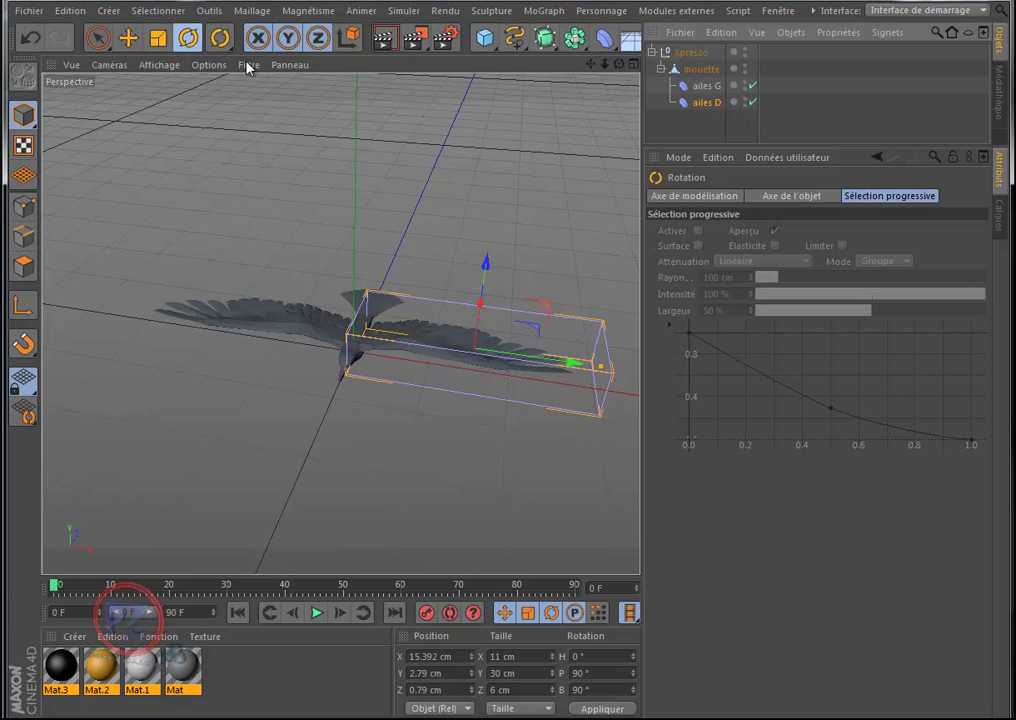
{"action": "left_click_drag", "start_coordinate": [510, 384], "coordinate": [344, 233]}
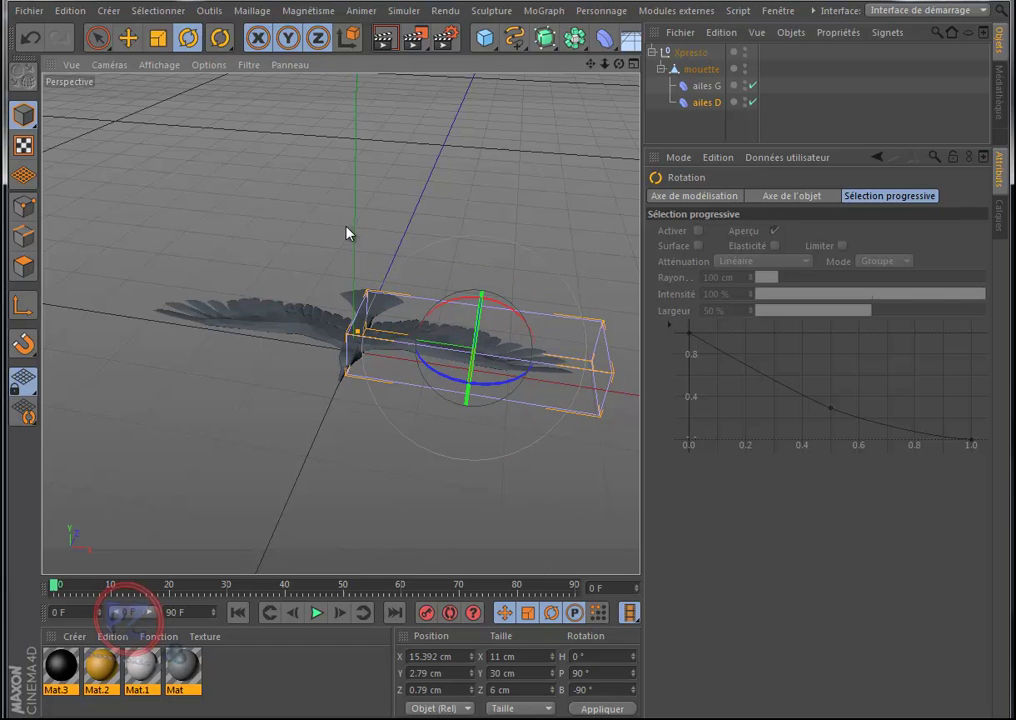
Move the ailes D bend deformer along X to about -15.4 cm, over the opposite wing, and deselect it
{"action": "left_click", "coordinate": [129, 39]}
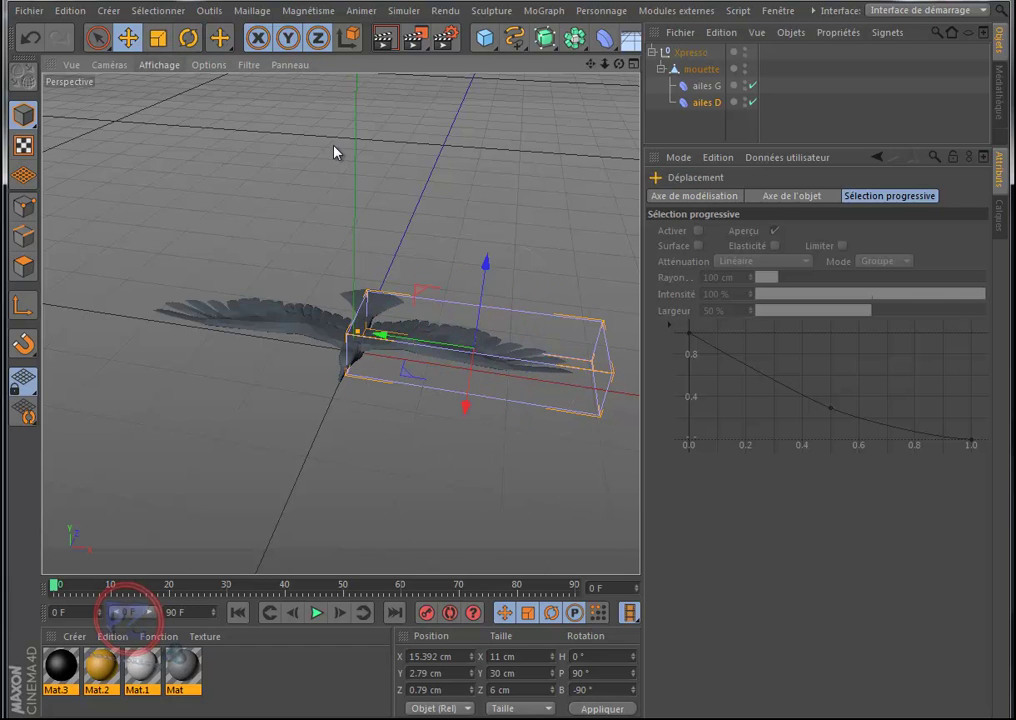
{"action": "middle_click", "coordinate": [342, 152]}
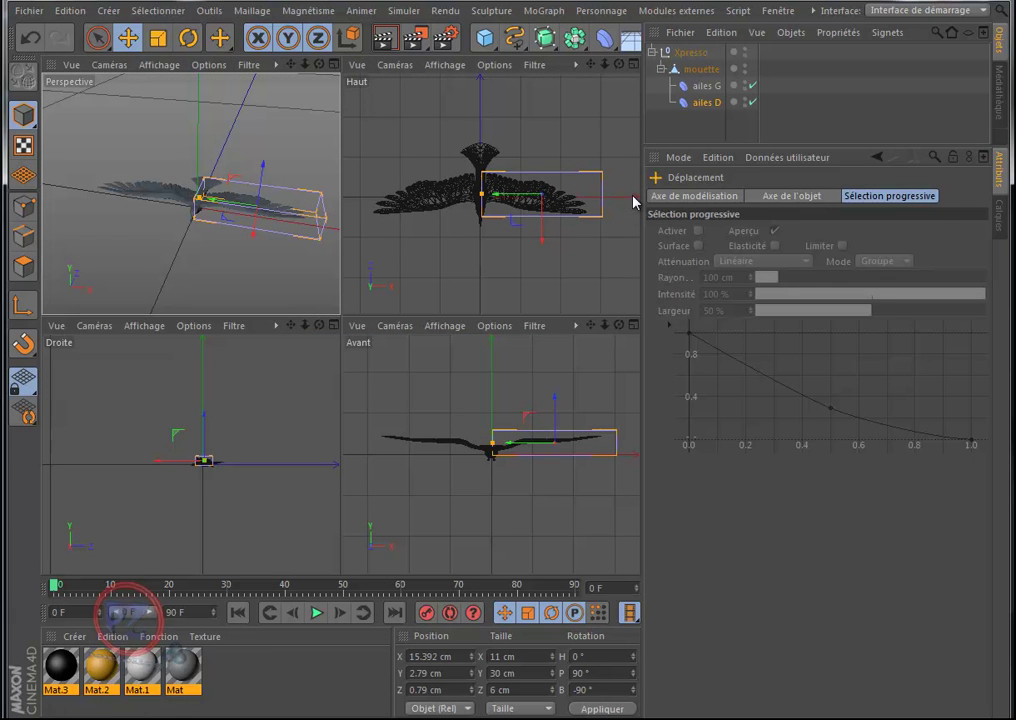
{"action": "left_click_drag", "start_coordinate": [494, 197], "coordinate": [376, 196]}
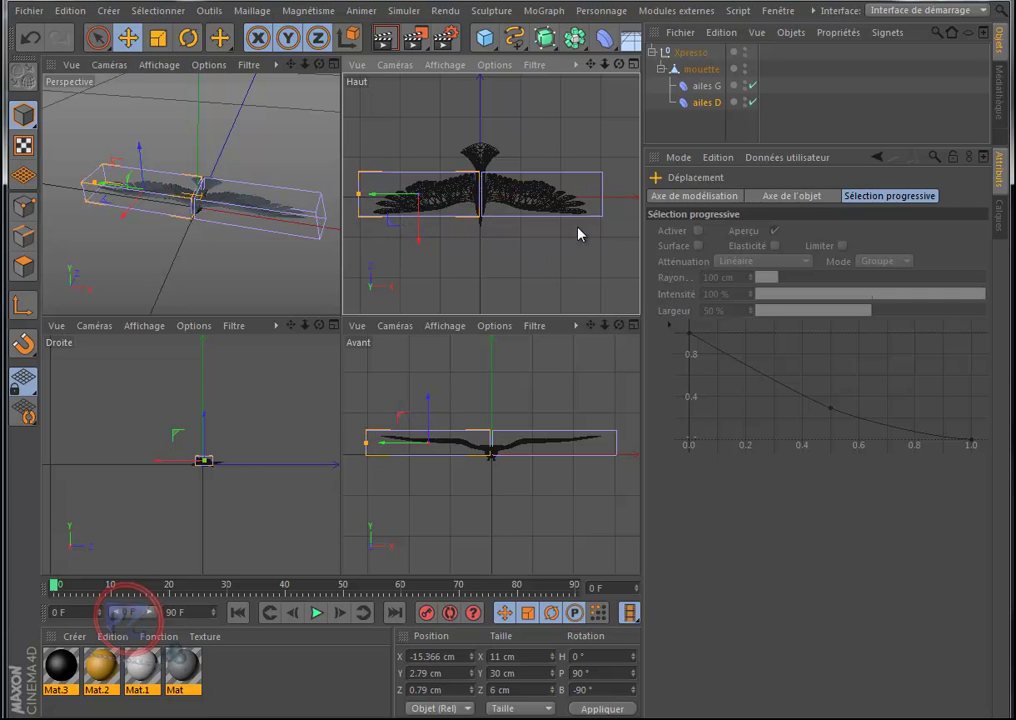
{"action": "left_click", "coordinate": [238, 124]}
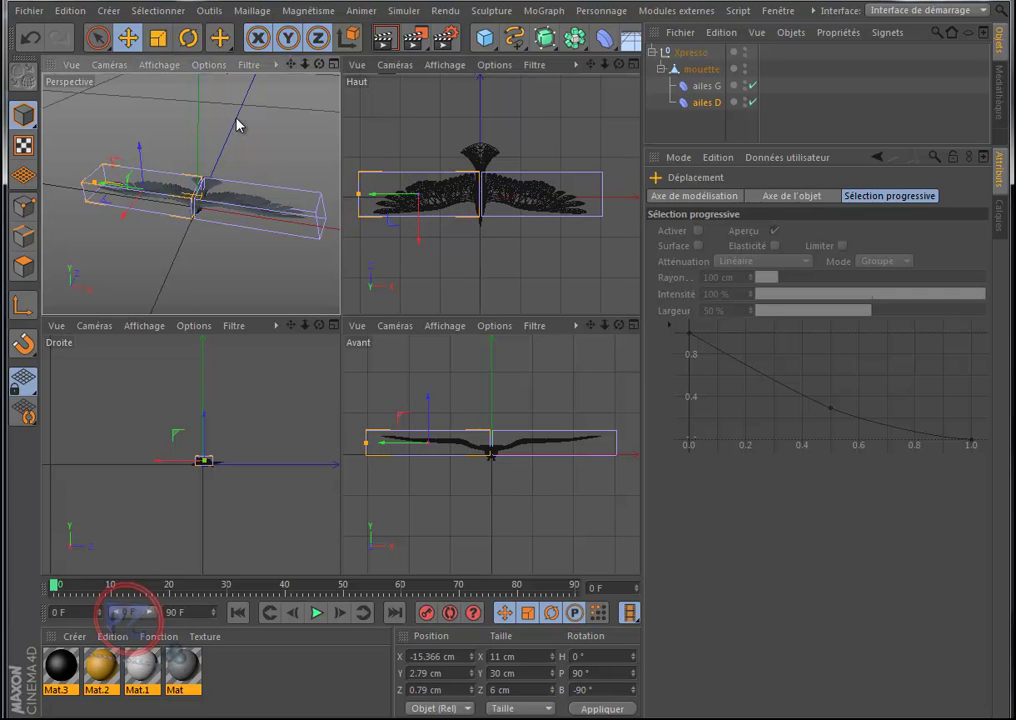
{"action": "middle_click", "coordinate": [261, 129]}
{"action": "left_click", "coordinate": [535, 190]}
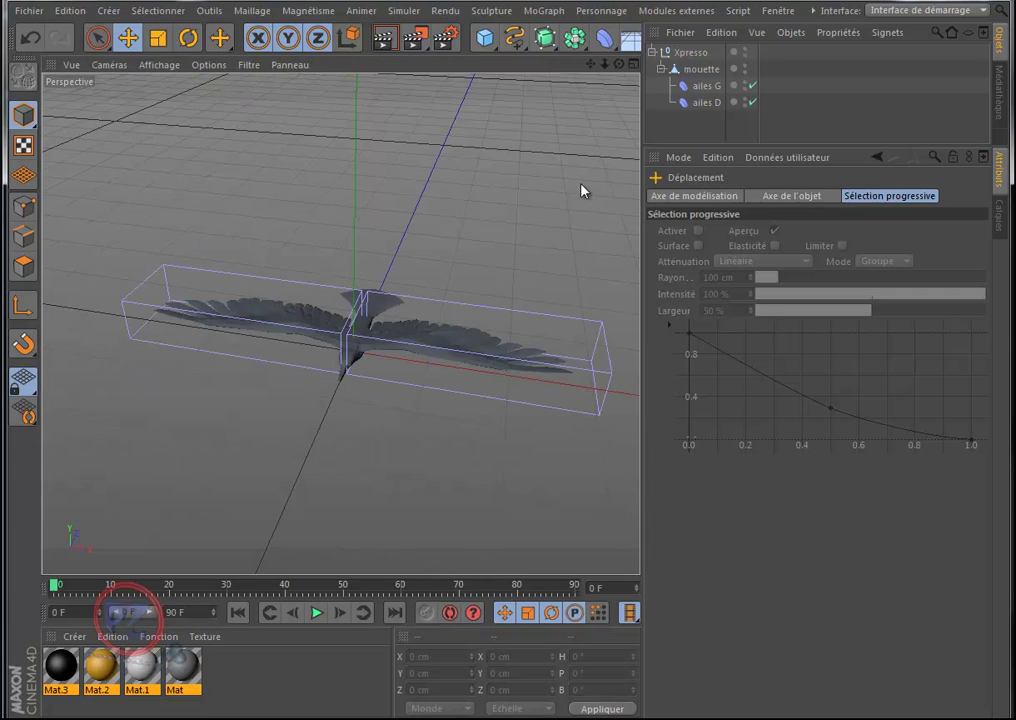
Examine the Xpresso null's user data and the object properties of the ailes G and ailes D bend deformers
{"action": "left_click", "coordinate": [706, 102]}
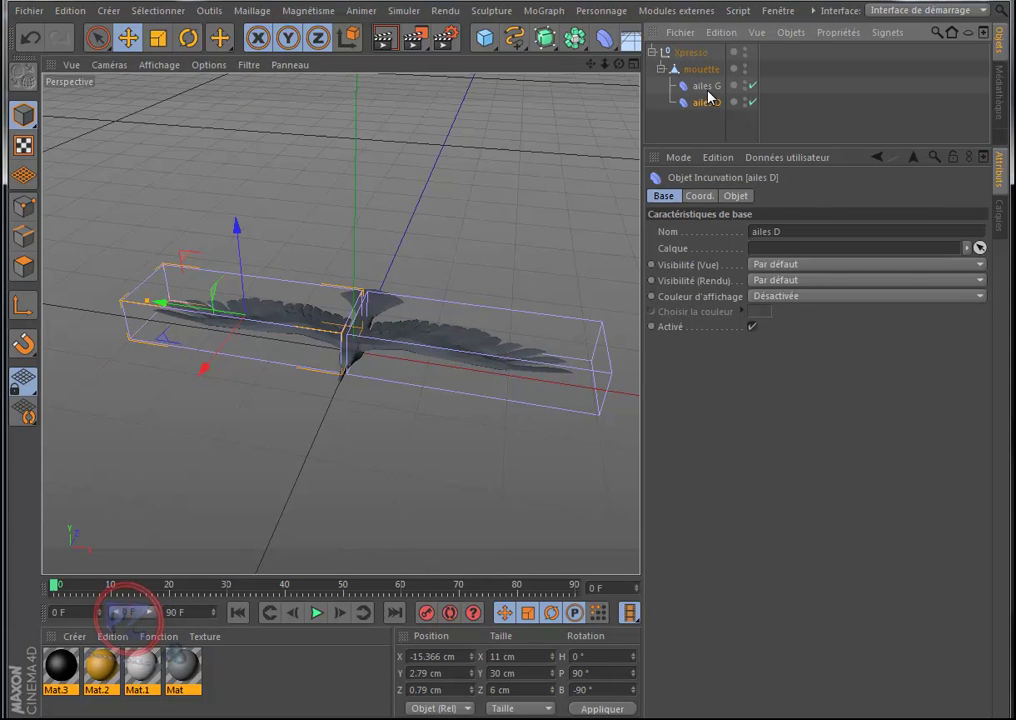
{"action": "left_click", "coordinate": [700, 55]}
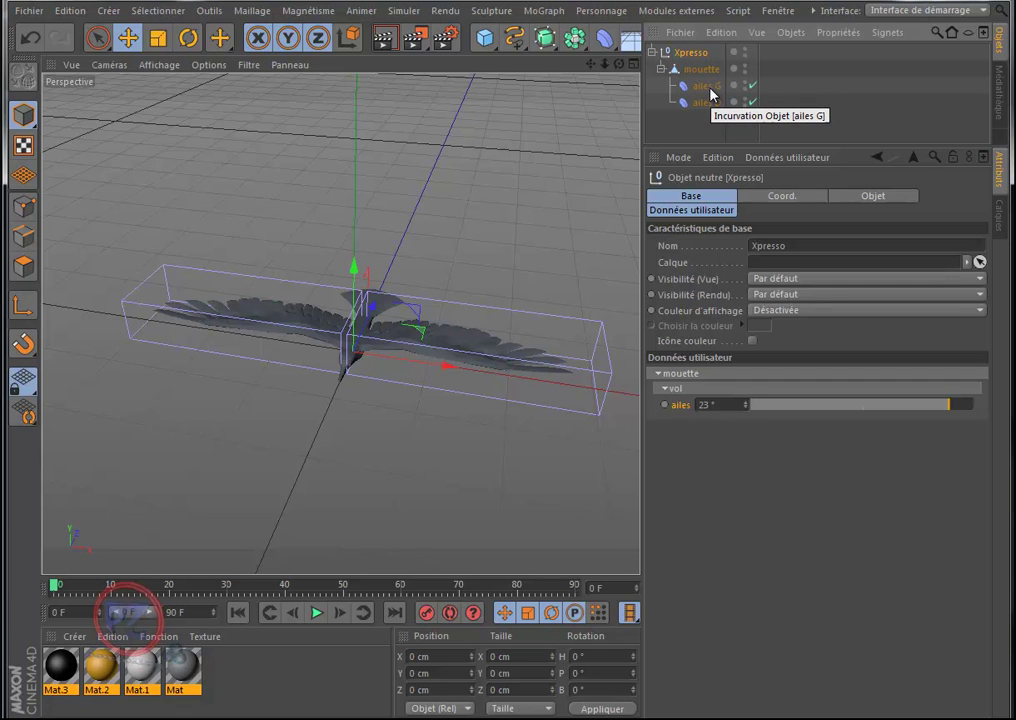
{"action": "left_click", "coordinate": [708, 103]}
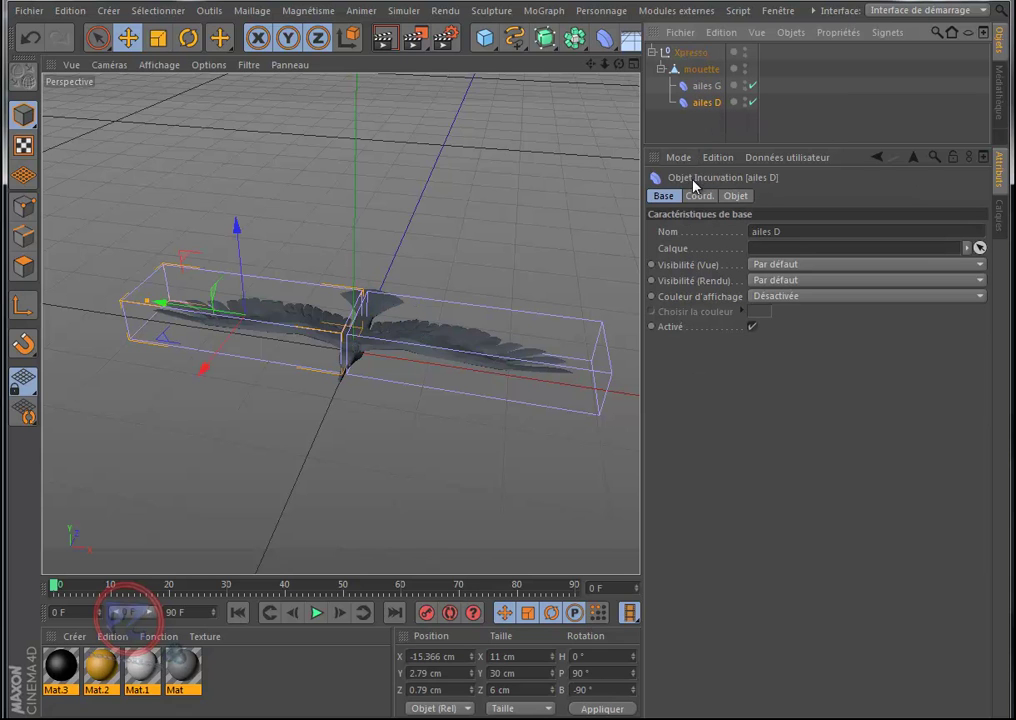
{"action": "left_click", "coordinate": [709, 86]}
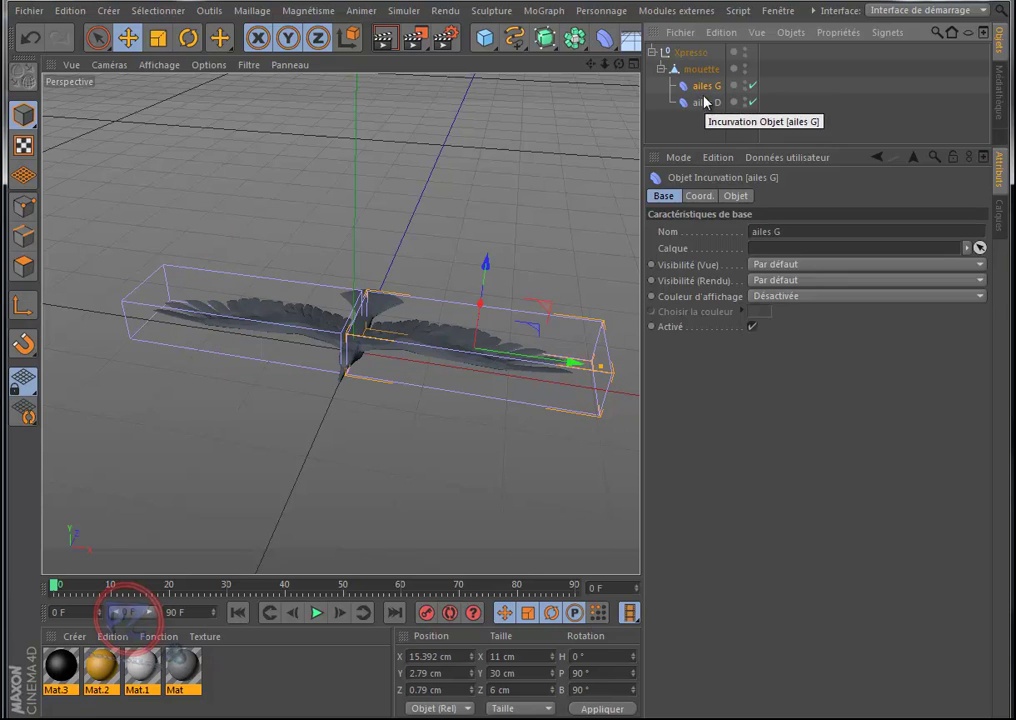
{"action": "left_click", "coordinate": [735, 195]}
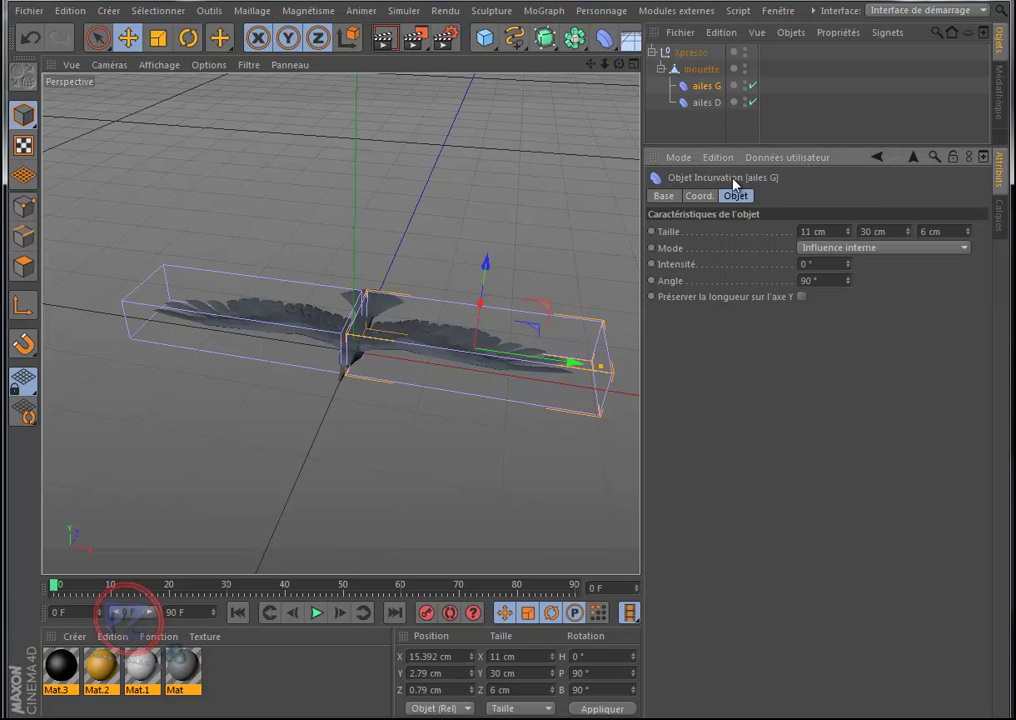
{"action": "left_click", "coordinate": [709, 103]}
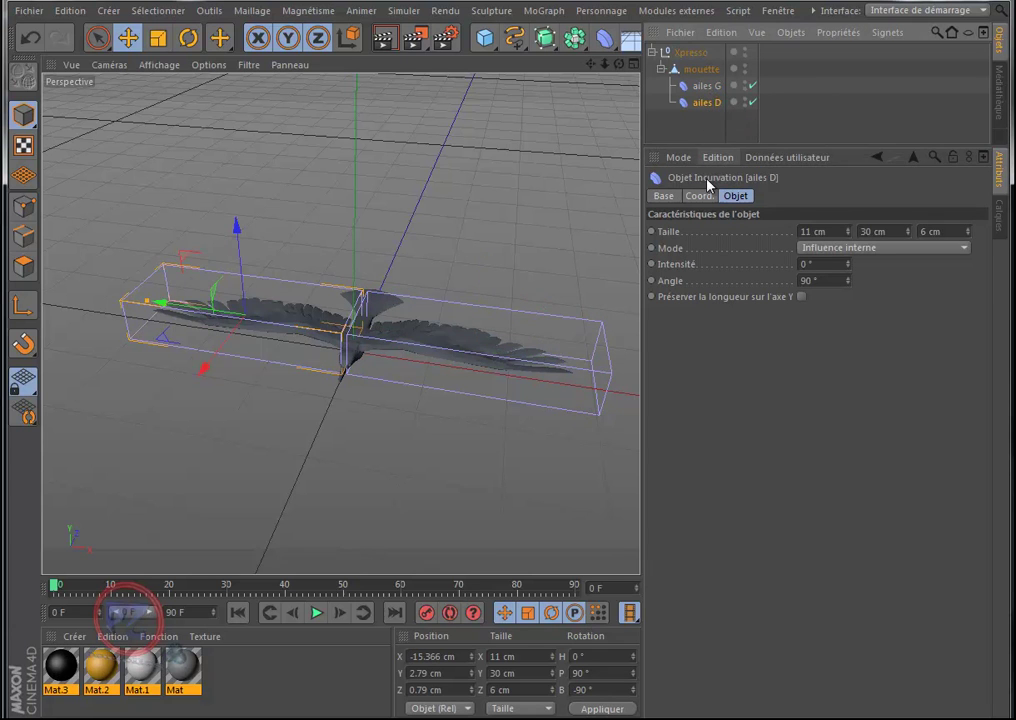
Make the Intensité of the ailes D bend deformer an XPressions controlled parameter with absolute value (Paramètre contrôlé, valeur absolue)
{"action": "right_click", "coordinate": [678, 270]}
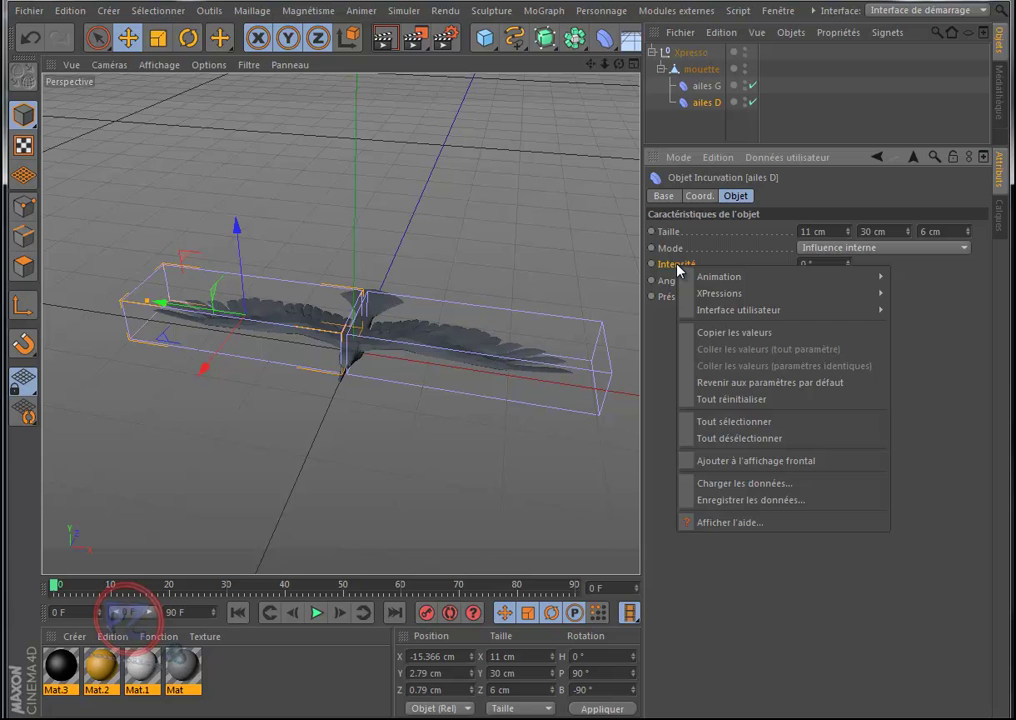
{"action": "mouse_move", "coordinate": [719, 296]}
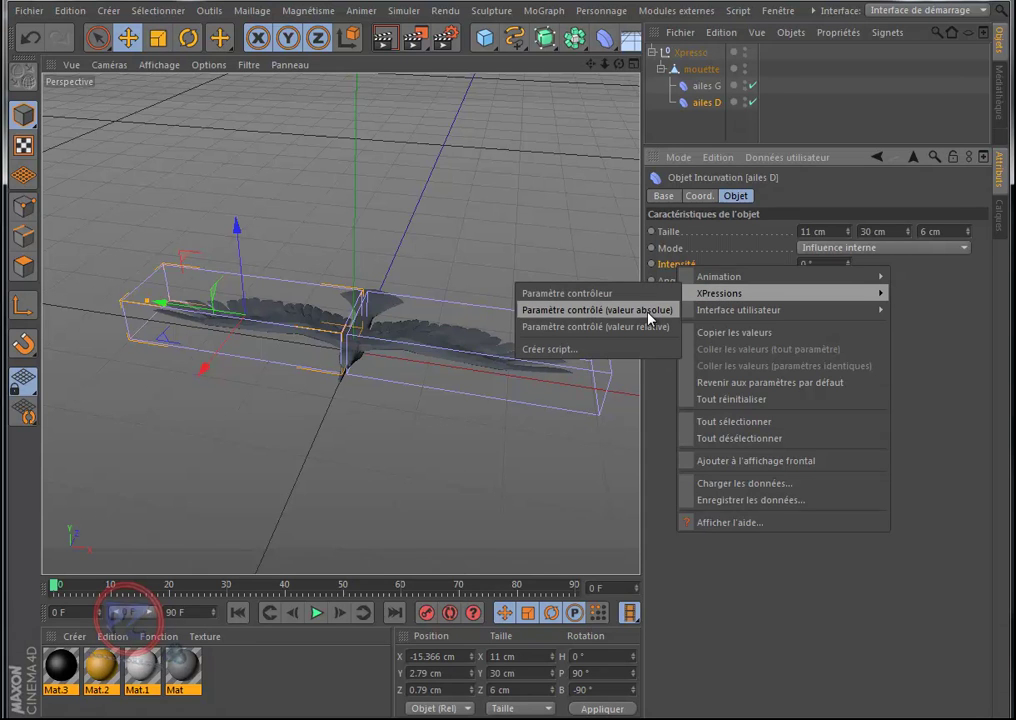
{"action": "left_click", "coordinate": [648, 310]}
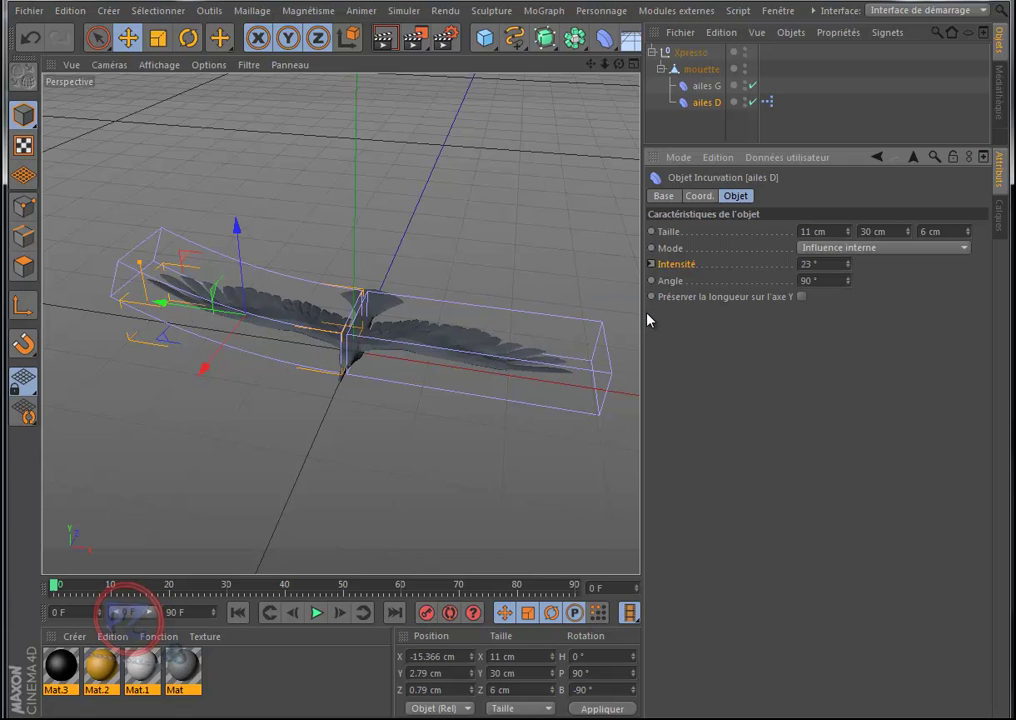
Open the XPresso graph on ailes D, space its three nodes apart and widen the Xpresso and ailes D nodes
{"action": "double_click", "coordinate": [767, 102]}
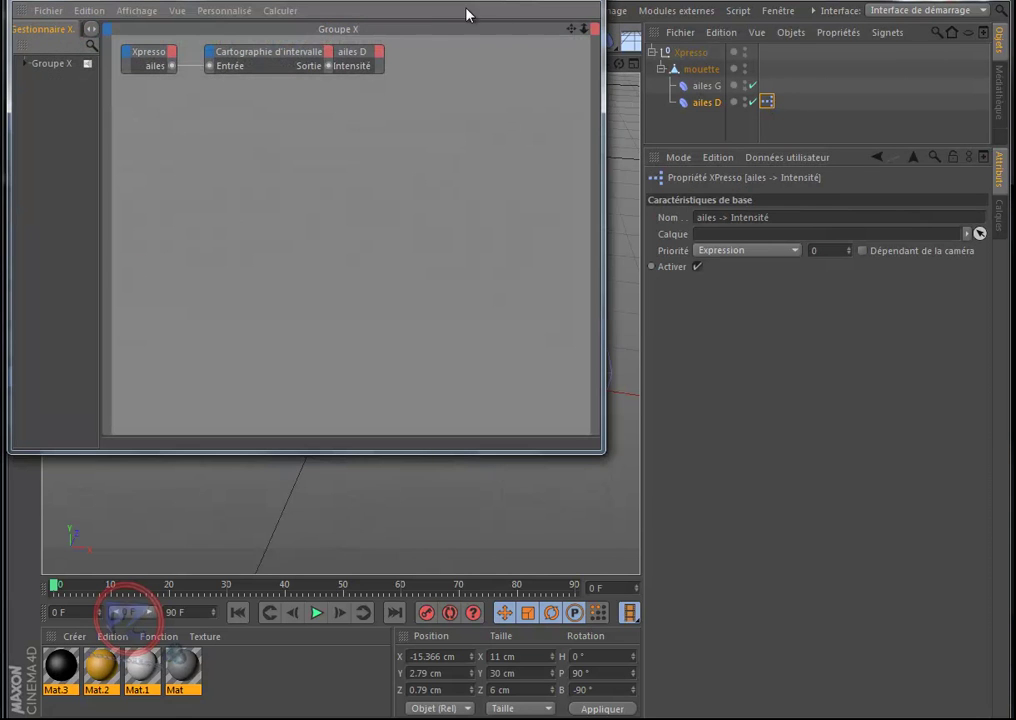
{"action": "left_click_drag", "start_coordinate": [368, 3], "coordinate": [348, 152]}
{"action": "left_click_drag", "start_coordinate": [381, 214], "coordinate": [447, 215]}
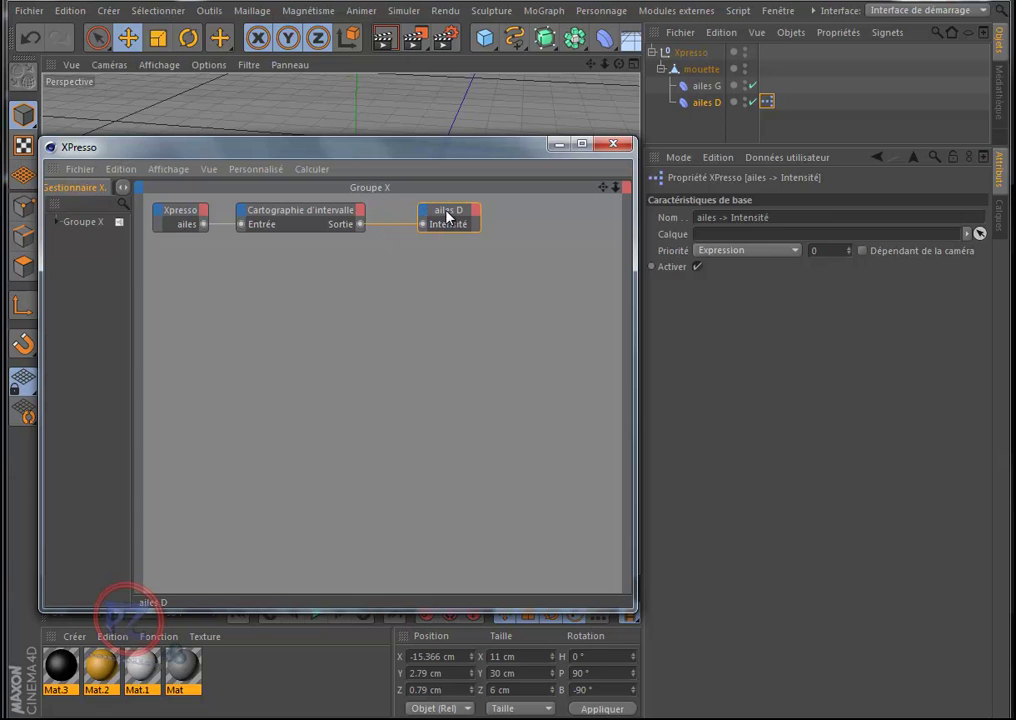
{"action": "left_click_drag", "start_coordinate": [298, 211], "coordinate": [320, 214]}
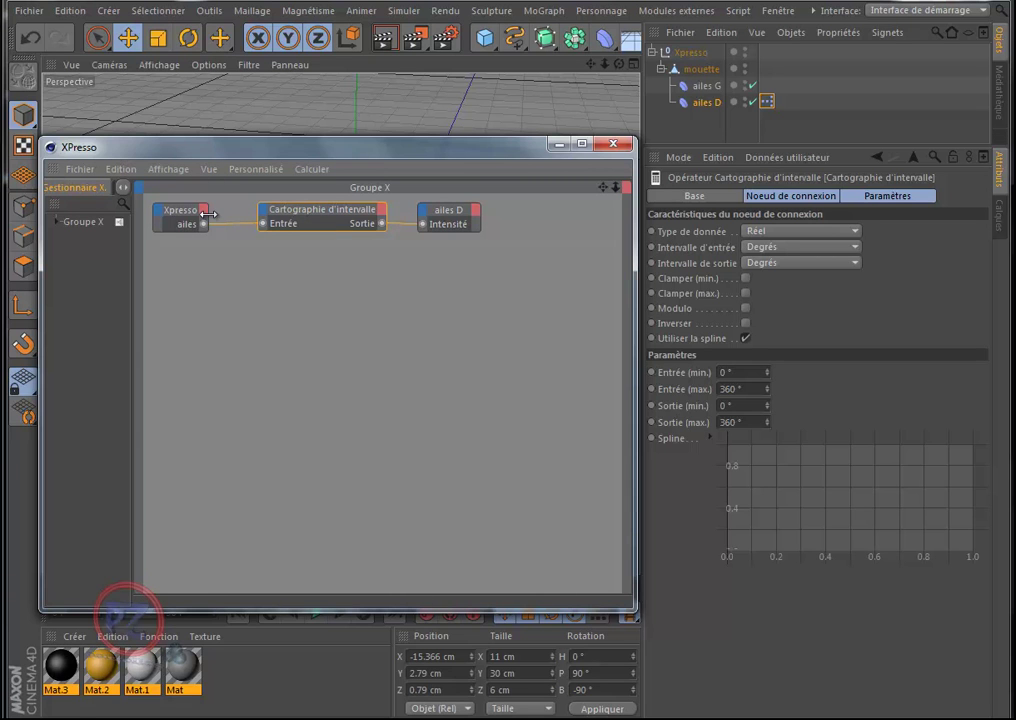
{"action": "left_click_drag", "start_coordinate": [210, 222], "coordinate": [223, 221]}
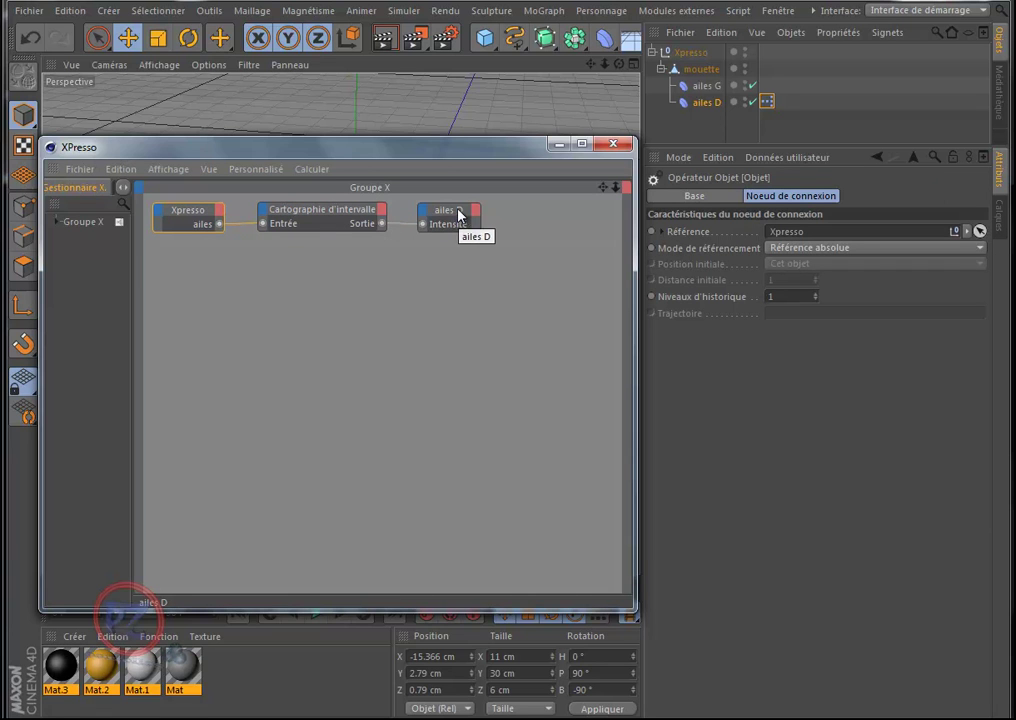
{"action": "left_click_drag", "start_coordinate": [478, 218], "coordinate": [499, 226]}
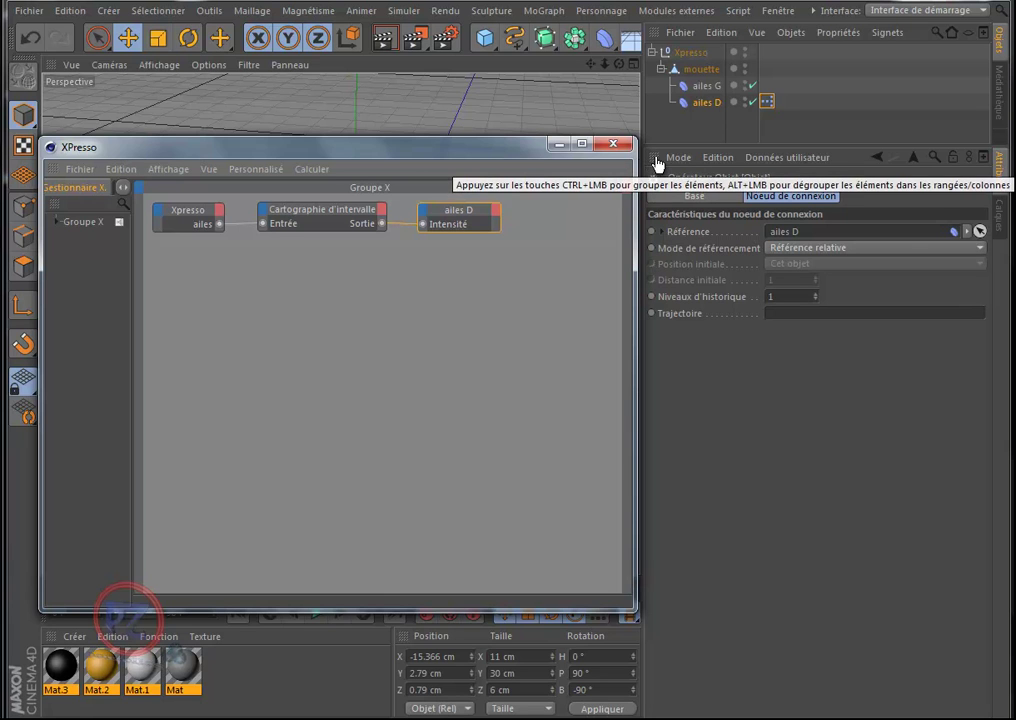
Add the ailes G bend deformer to the XPresso graph as a node below ailes D and widen it slightly
{"action": "left_click", "coordinate": [705, 86]}
{"action": "left_click_drag", "start_coordinate": [695, 122], "coordinate": [413, 276]}
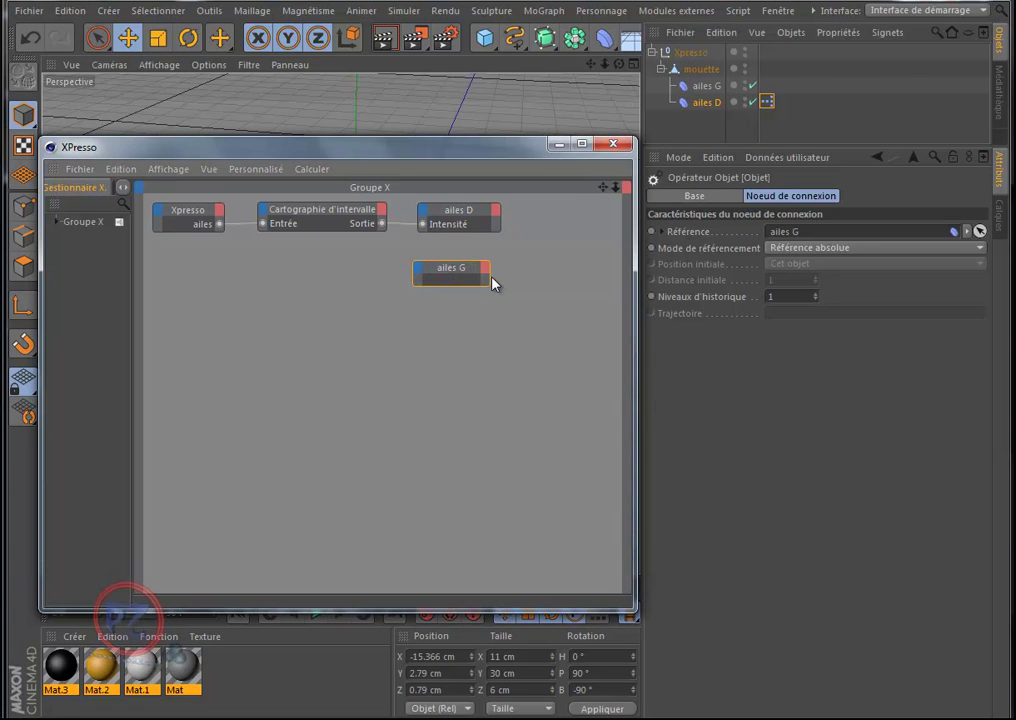
{"action": "left_click_drag", "start_coordinate": [485, 280], "coordinate": [496, 279]}
Give the ailes G node an Intensité input and connect the Cartographie d'intervalle node's Sortie to it
{"action": "left_click", "coordinate": [419, 274]}
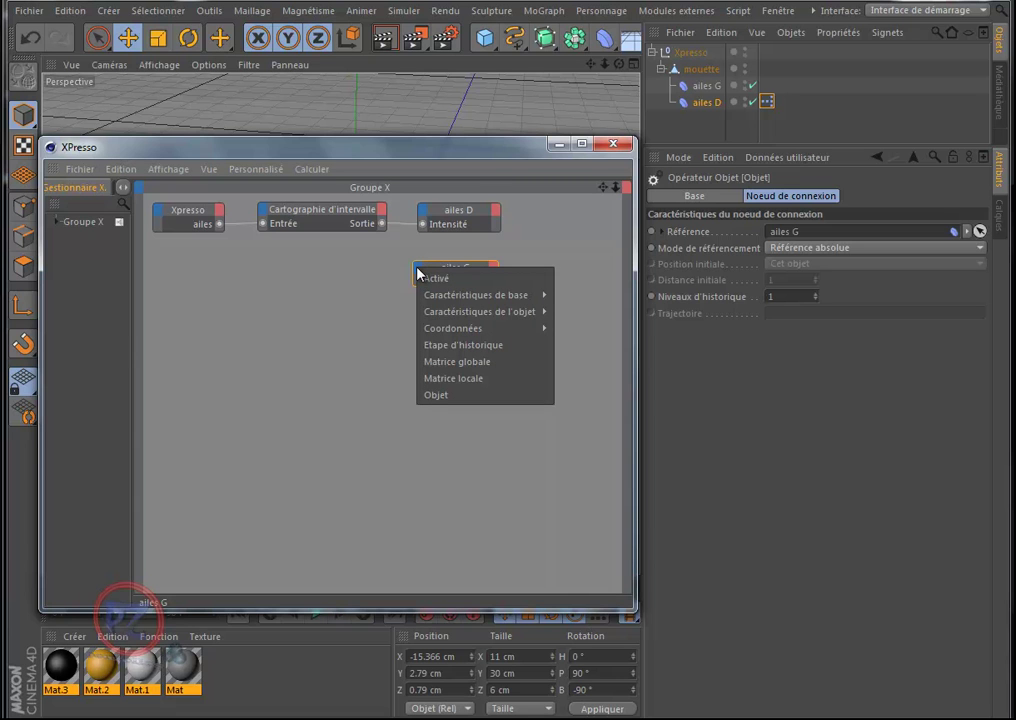
{"action": "mouse_move", "coordinate": [422, 294]}
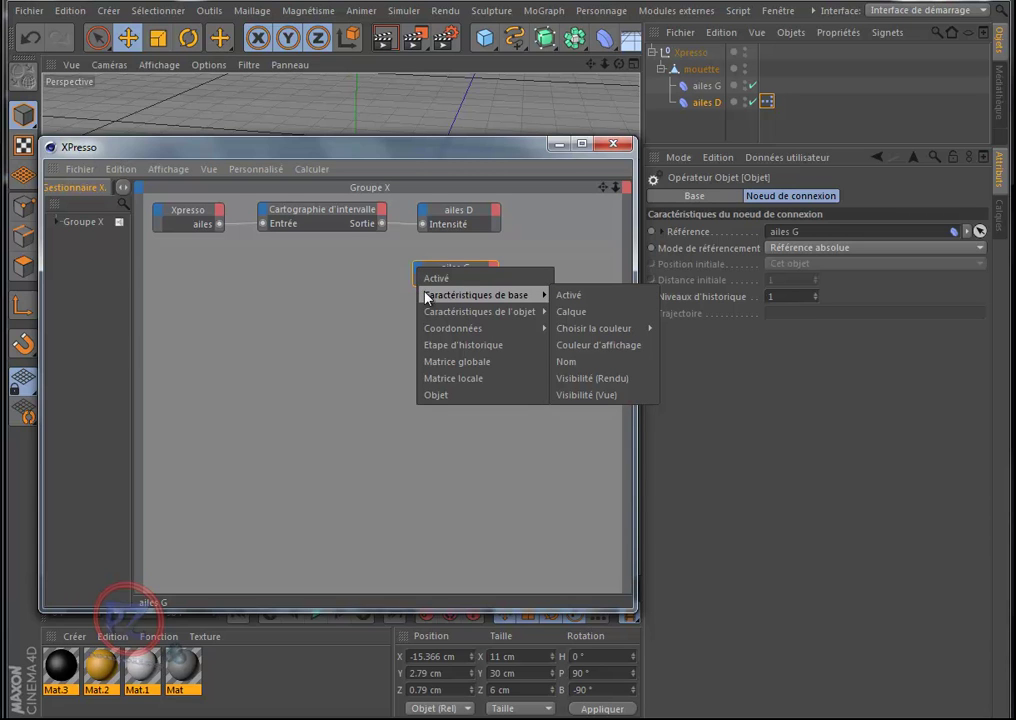
{"action": "mouse_move", "coordinate": [488, 320]}
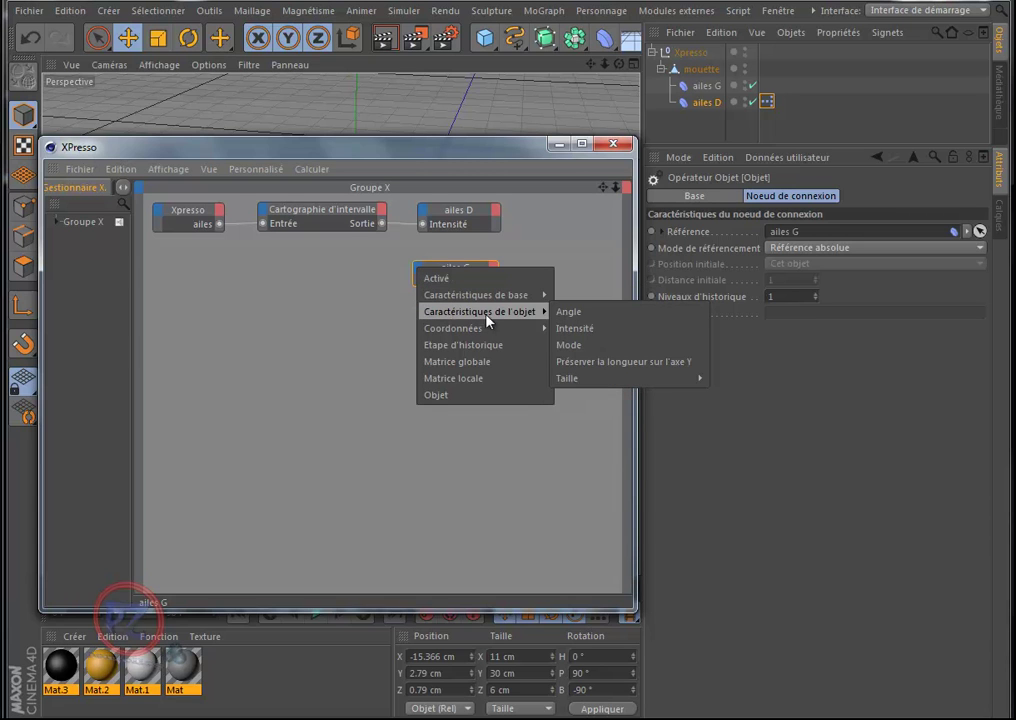
{"action": "left_click", "coordinate": [578, 329]}
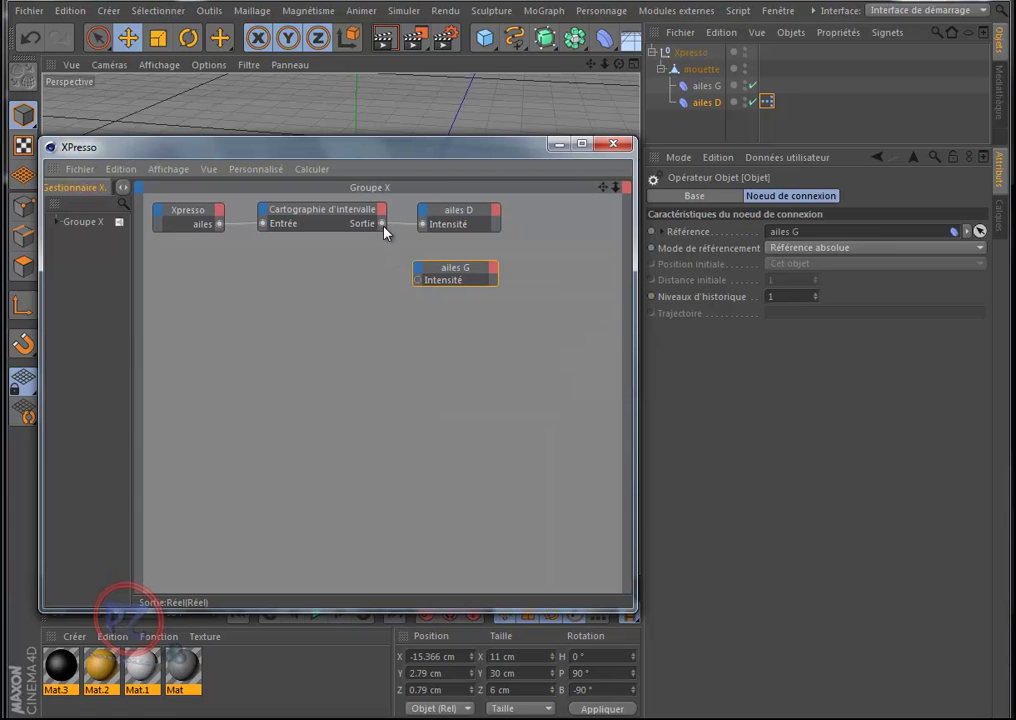
{"action": "left_click_drag", "start_coordinate": [381, 223], "coordinate": [418, 281]}
Uncover the seagull in the viewport and test the Xpresso null's ailes slider on both wings, ending at 0°
{"action": "left_click_drag", "start_coordinate": [456, 154], "coordinate": [465, 652]}
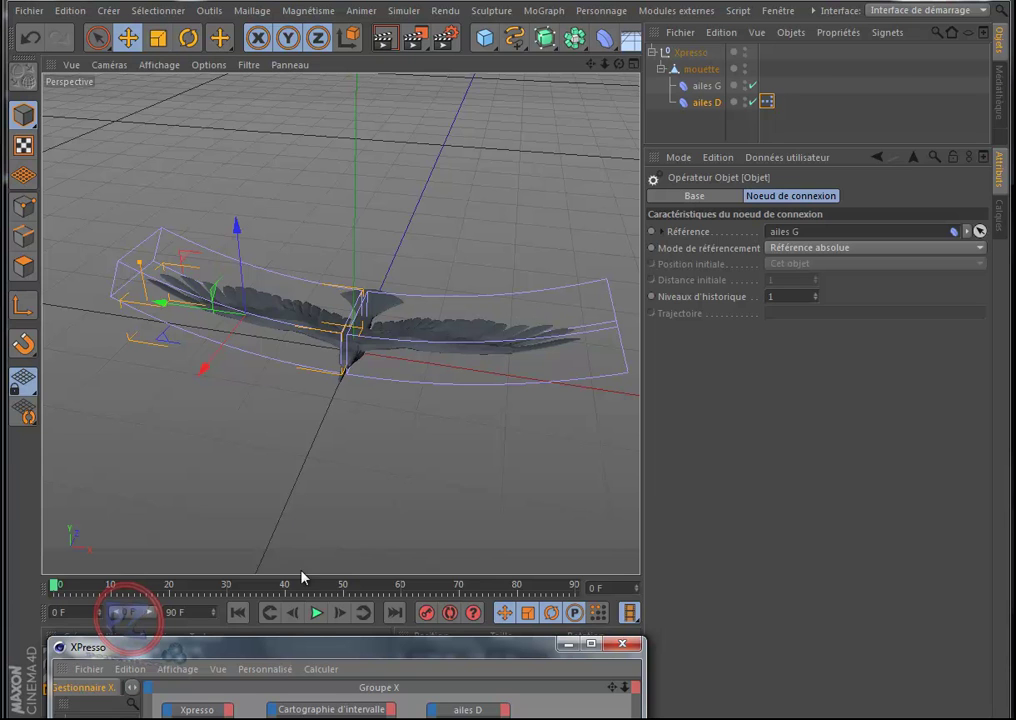
{"action": "left_click_drag", "start_coordinate": [383, 648], "coordinate": [383, 530]}
{"action": "left_click", "coordinate": [690, 52]}
{"action": "left_click_drag", "start_coordinate": [952, 358], "coordinate": [877, 369]}
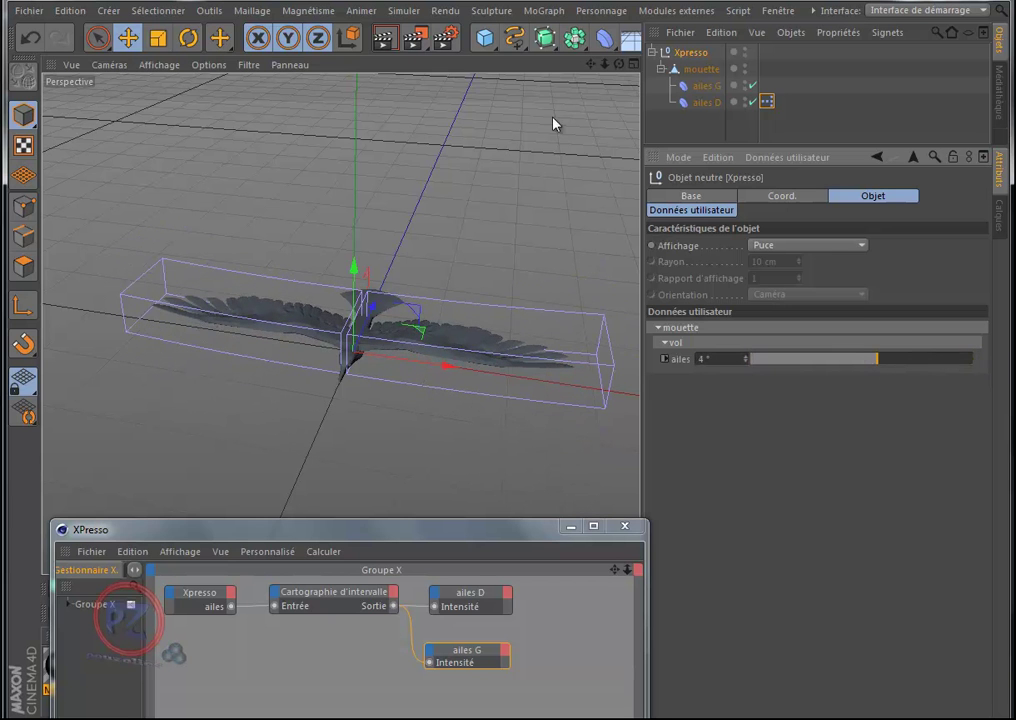
{"action": "mouse_move", "coordinate": [621, 68]}
{"action": "left_mouse_down"}
{"action": "mouse_move", "coordinate": [501, 311]}
{"action": "mouse_move", "coordinate": [621, 68]}
{"action": "left_mouse_up"}
{"action": "scroll", "coordinate": [535, 156], "scroll_direction": "up", "scroll_amount": 2}
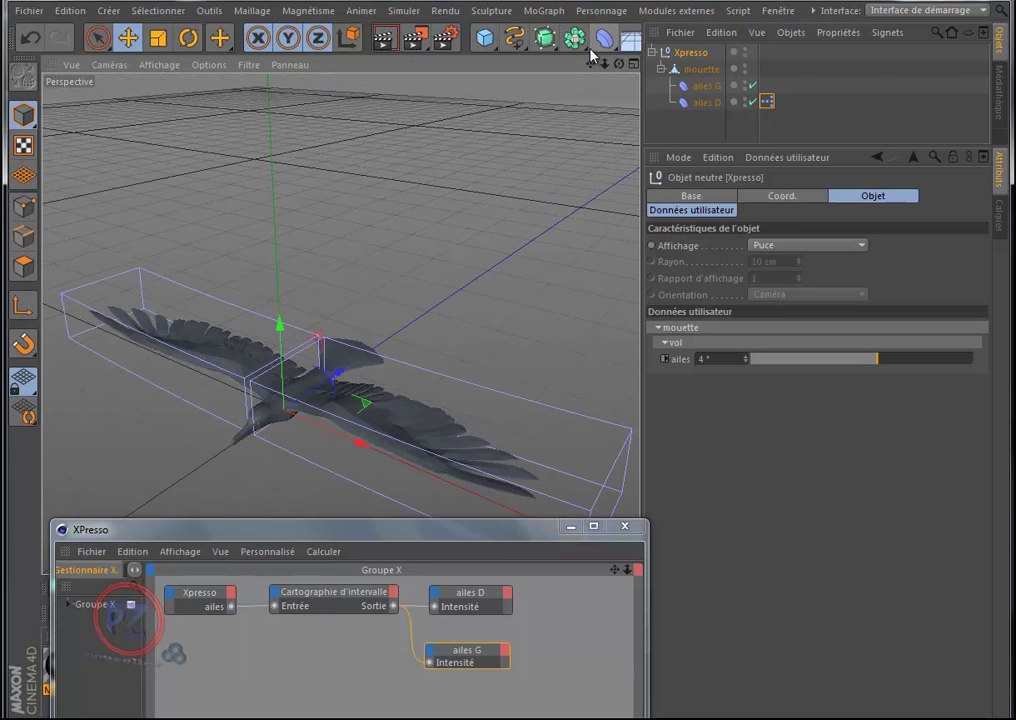
{"action": "left_click_drag", "start_coordinate": [511, 308], "coordinate": [591, 65]}
{"action": "mouse_move", "coordinate": [619, 65]}
{"action": "left_mouse_down"}
{"action": "mouse_move", "coordinate": [511, 311]}
{"action": "mouse_move", "coordinate": [619, 65]}
{"action": "left_mouse_up"}
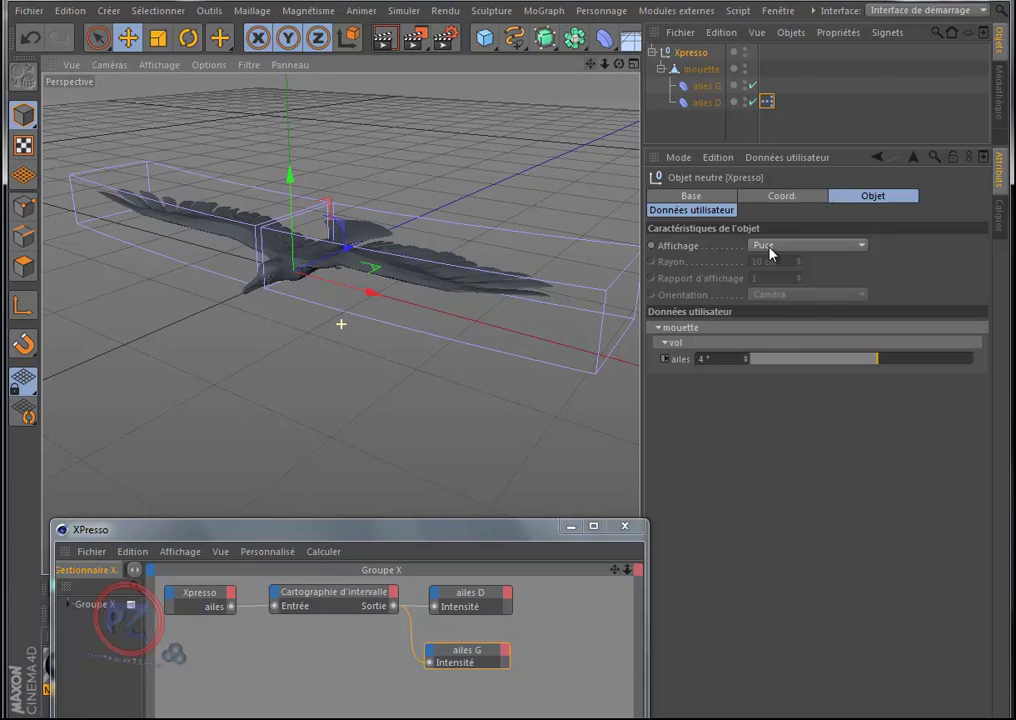
{"action": "mouse_move", "coordinate": [862, 363]}
{"action": "left_mouse_down"}
{"action": "mouse_move", "coordinate": [714, 363]}
{"action": "mouse_move", "coordinate": [975, 363]}
{"action": "mouse_move", "coordinate": [850, 366]}
{"action": "mouse_move", "coordinate": [865, 368]}
{"action": "left_mouse_up"}
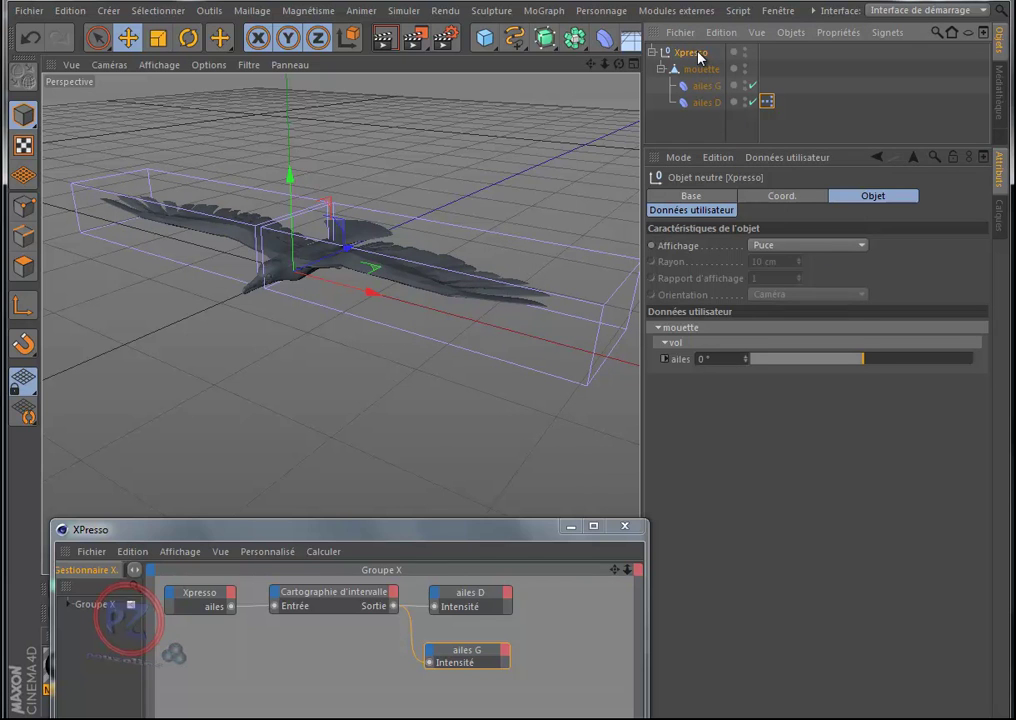
Change the limits of the Xpresso null's ailes user data to a minimum of -50° and a maximum of 50°
{"action": "left_click", "coordinate": [696, 212]}
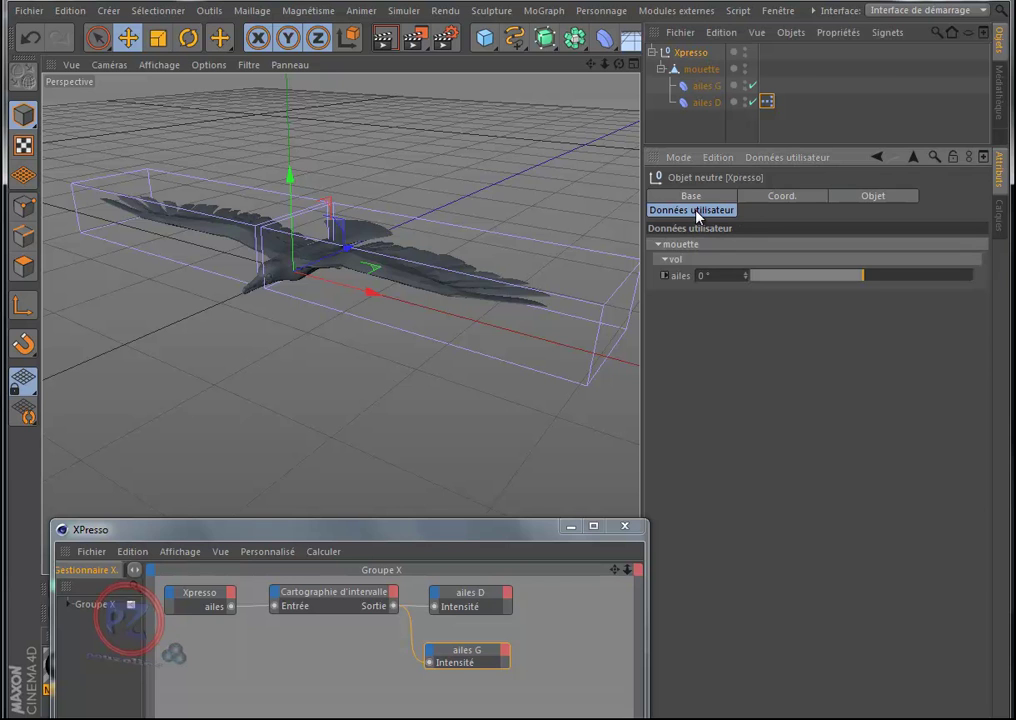
{"action": "left_click", "coordinate": [792, 160]}
{"action": "left_click", "coordinate": [800, 192]}
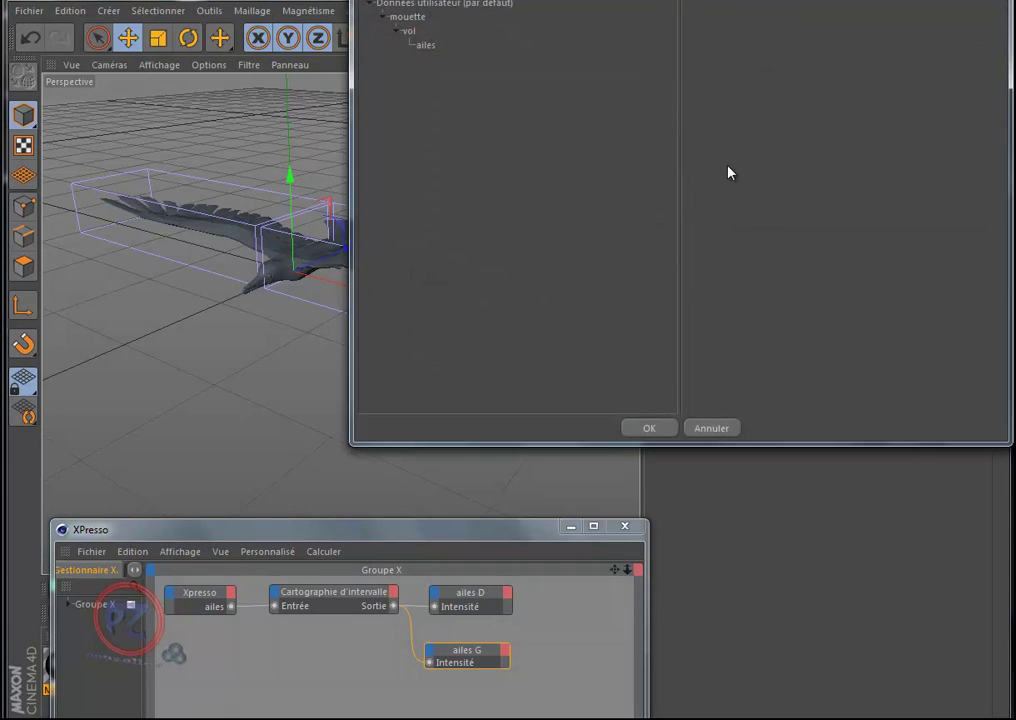
{"action": "left_click", "coordinate": [425, 44]}
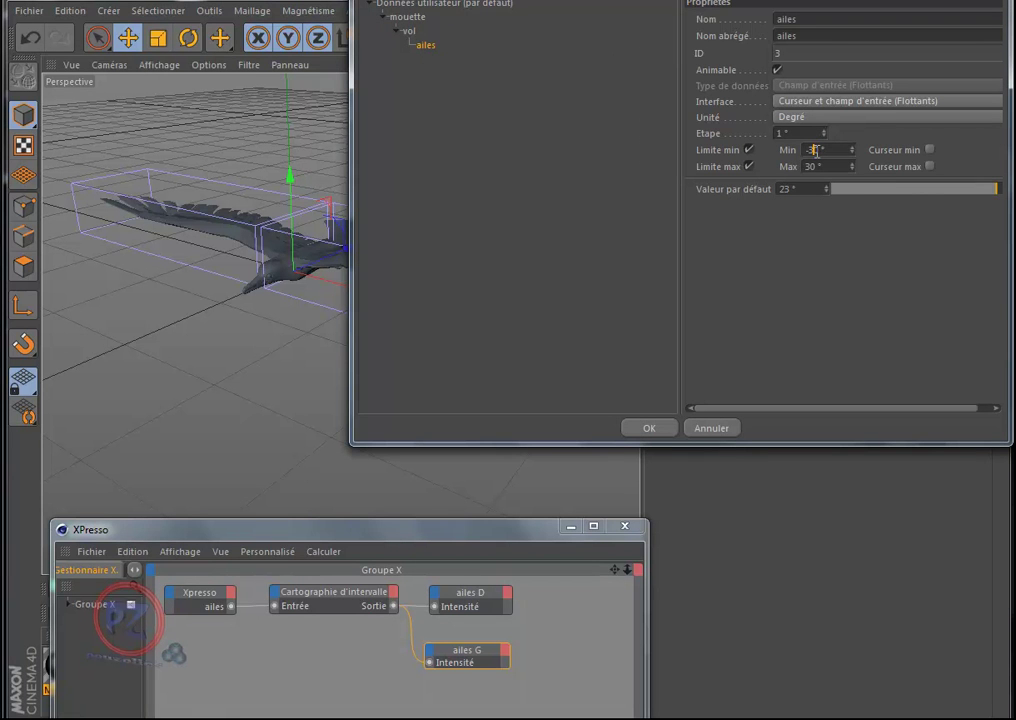
{"action": "type", "text": "-50"}
{"action": "left_click", "coordinate": [813, 167]}
{"action": "type", "text": "50"}
{"action": "left_click", "coordinate": [649, 428]}
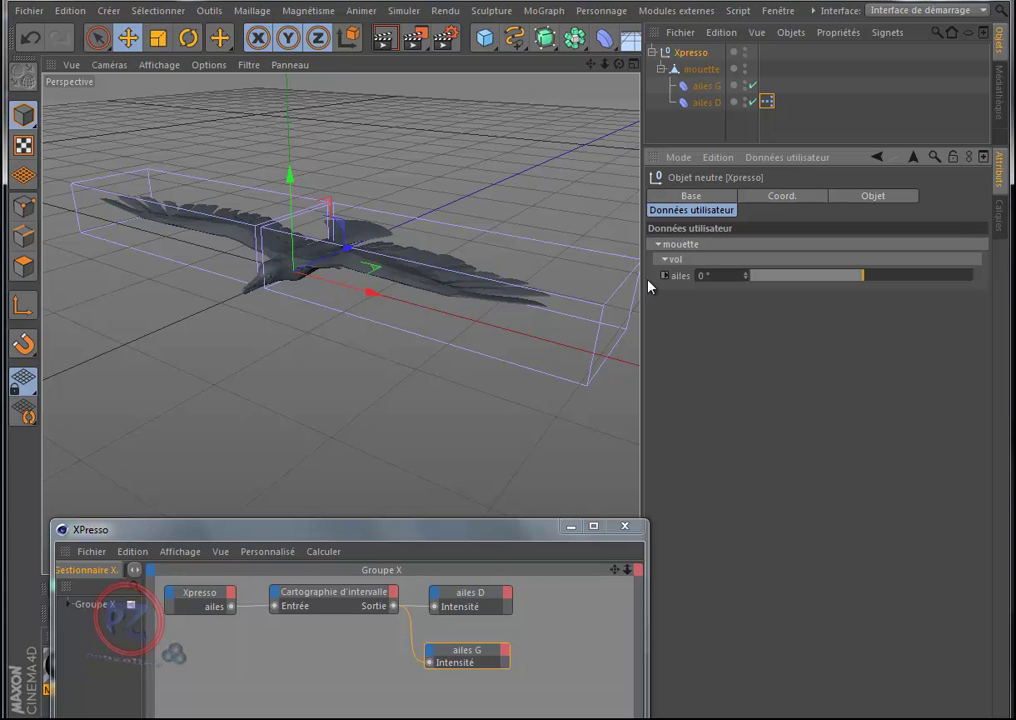
Test the ailes slider over its new range, return it to 0° and close the XPresso editor
{"action": "mouse_move", "coordinate": [866, 286]}
{"action": "left_mouse_down"}
{"action": "mouse_move", "coordinate": [748, 286]}
{"action": "mouse_move", "coordinate": [970, 283]}
{"action": "mouse_move", "coordinate": [735, 283]}
{"action": "mouse_move", "coordinate": [900, 287]}
{"action": "mouse_move", "coordinate": [755, 286]}
{"action": "mouse_move", "coordinate": [864, 291]}
{"action": "left_mouse_up"}
{"action": "left_click_drag", "start_coordinate": [526, 536], "coordinate": [511, 266]}
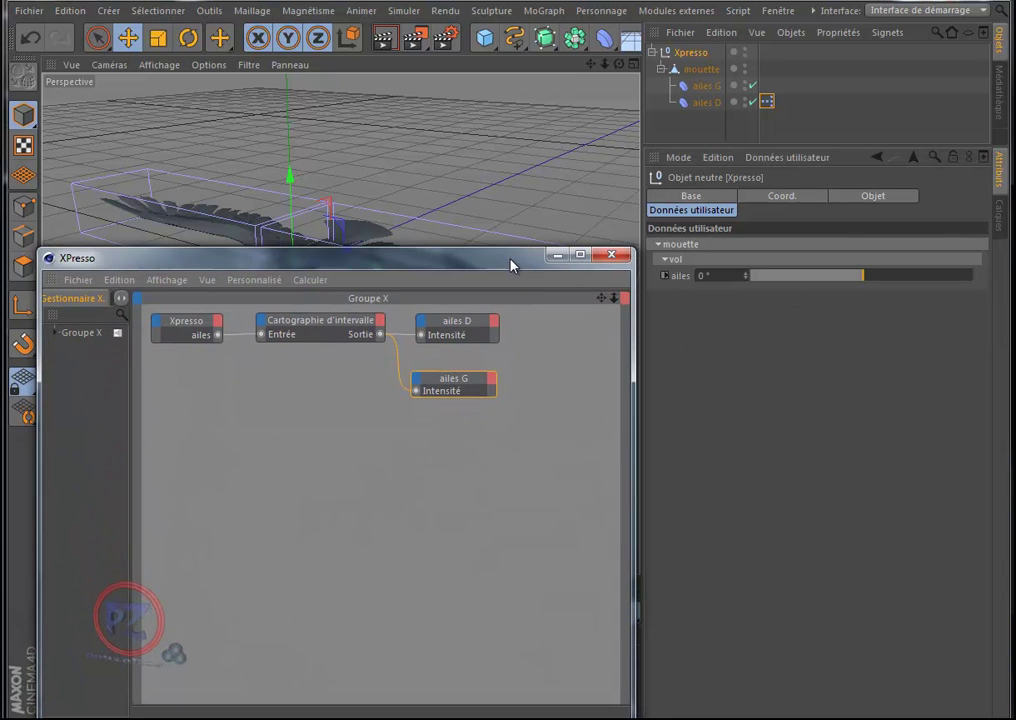
{"action": "left_click", "coordinate": [612, 260]}
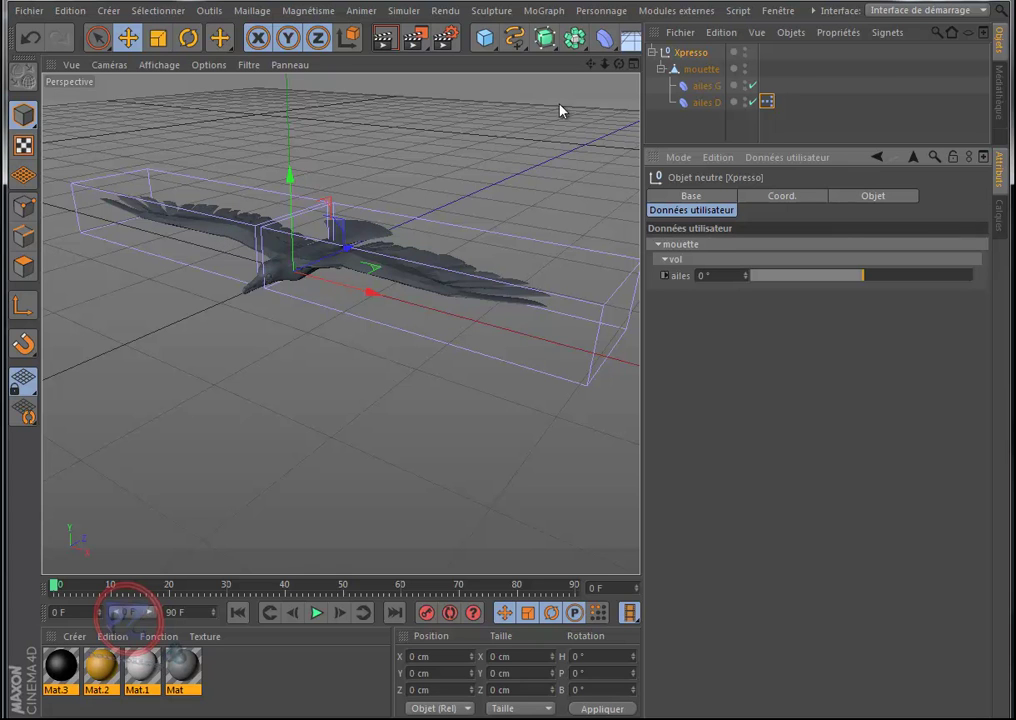
Reopen the XPresso graph on ailes D and add a Négation calculation node below the existing nodes
{"action": "left_click", "coordinate": [766, 101]}
{"action": "double_click", "coordinate": [767, 101]}
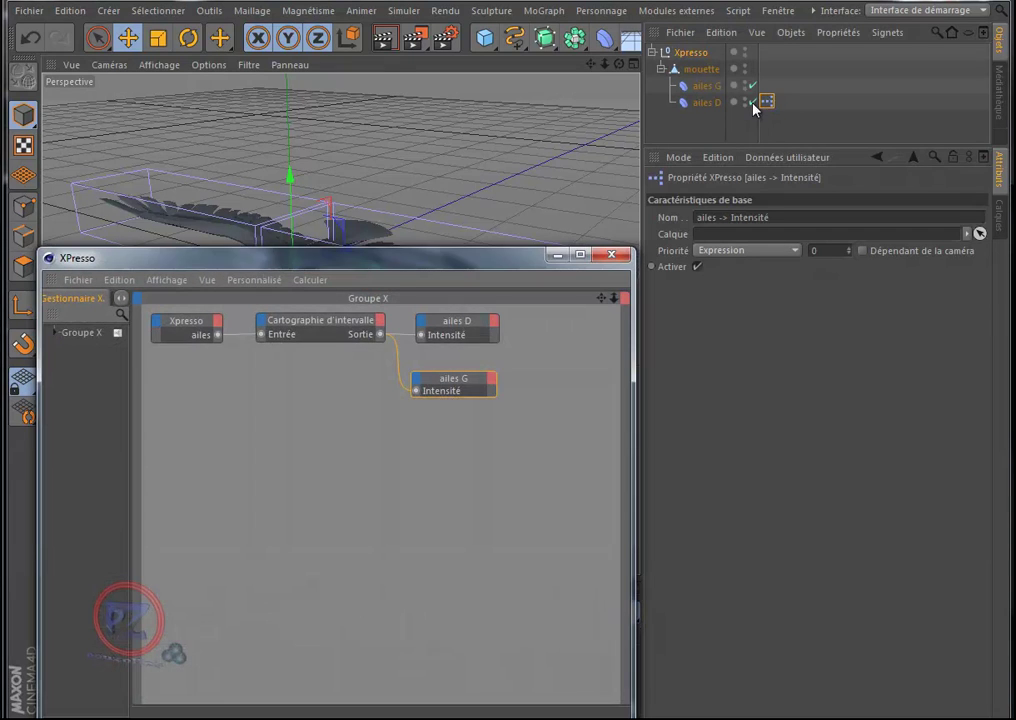
{"action": "left_click_drag", "start_coordinate": [406, 261], "coordinate": [405, 193]}
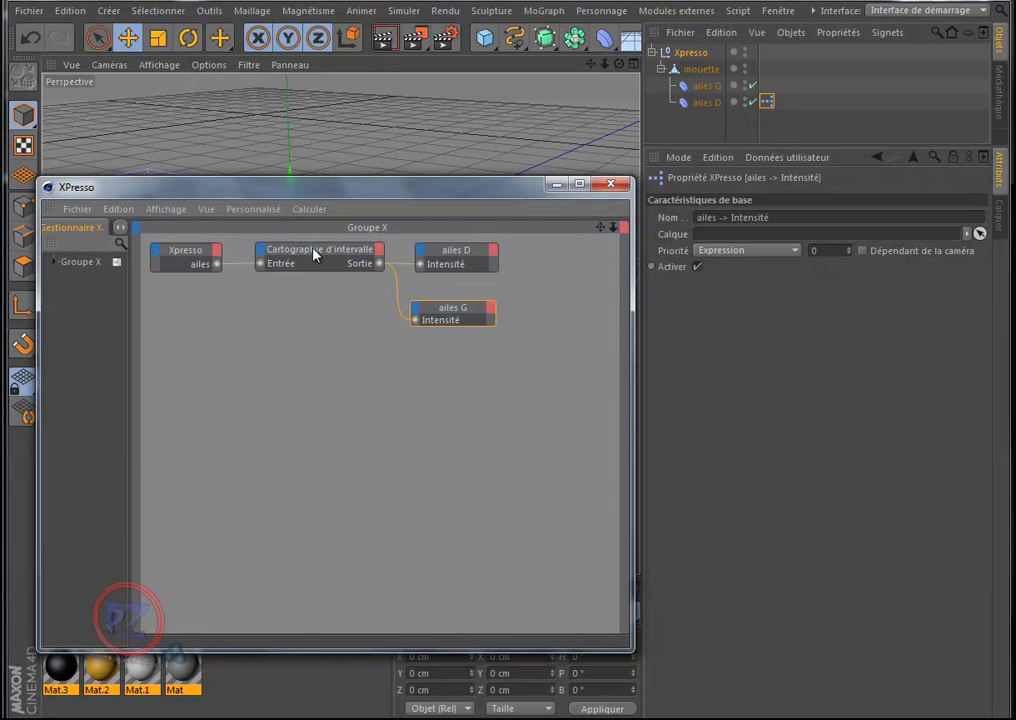
{"action": "right_click", "coordinate": [310, 357]}
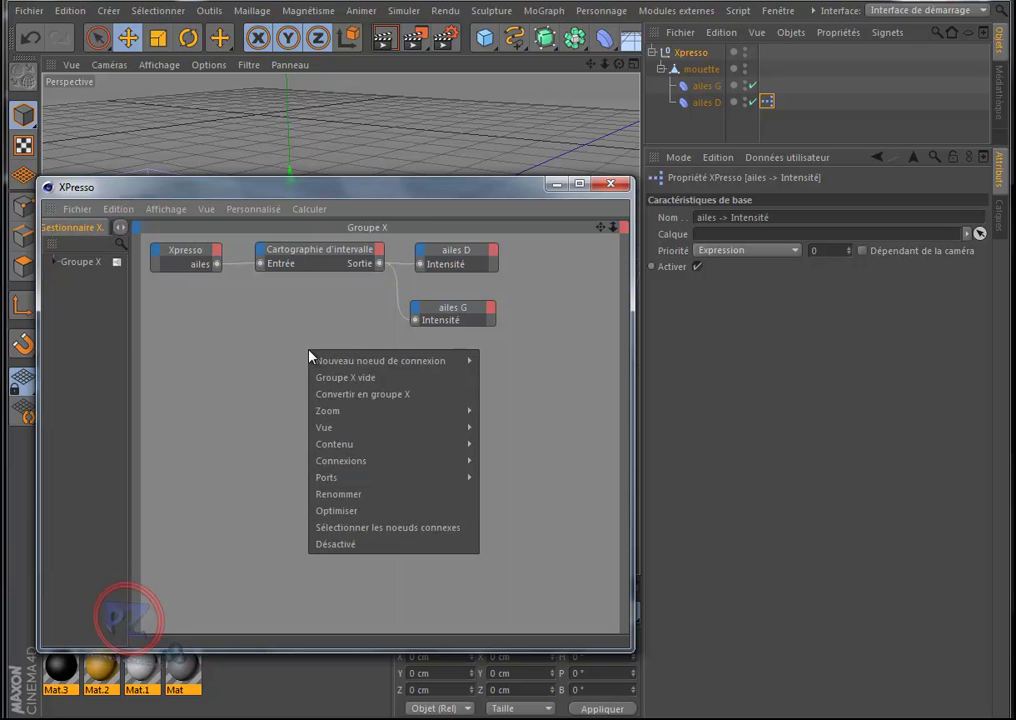
{"action": "mouse_move", "coordinate": [352, 366]}
{"action": "mouse_move", "coordinate": [509, 366]}
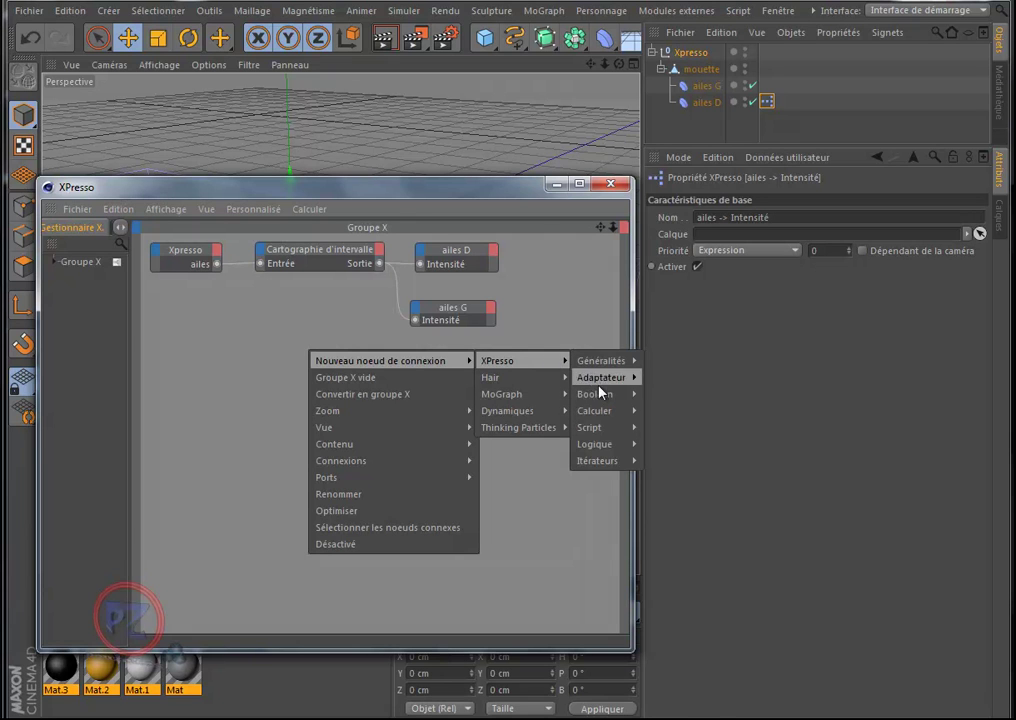
{"action": "mouse_move", "coordinate": [607, 414]}
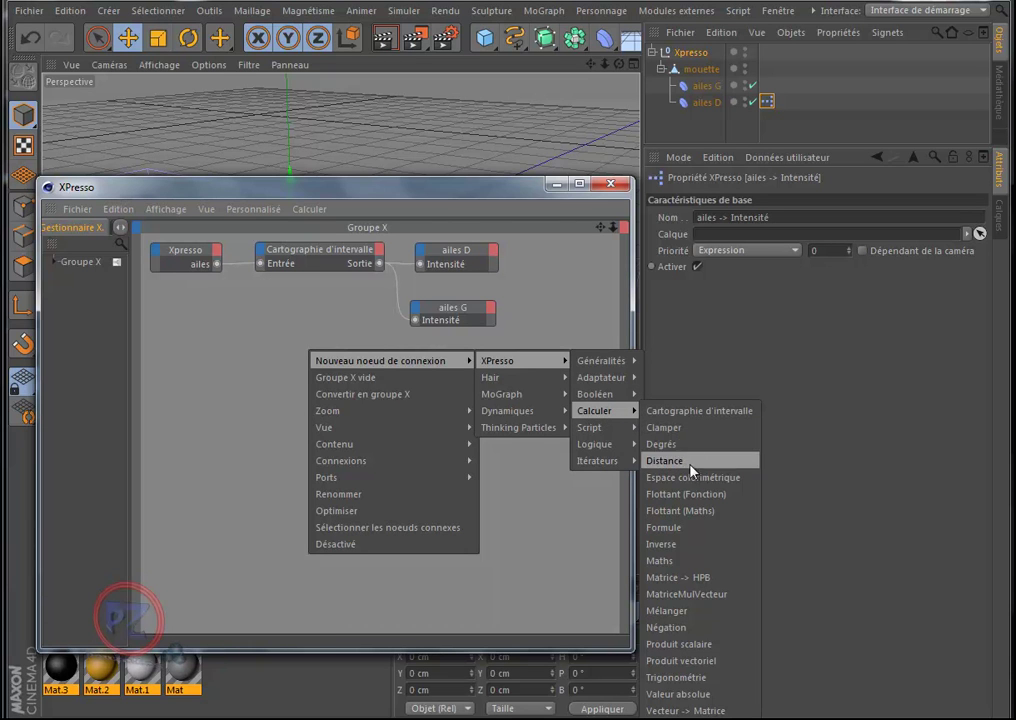
{"action": "left_click", "coordinate": [684, 628]}
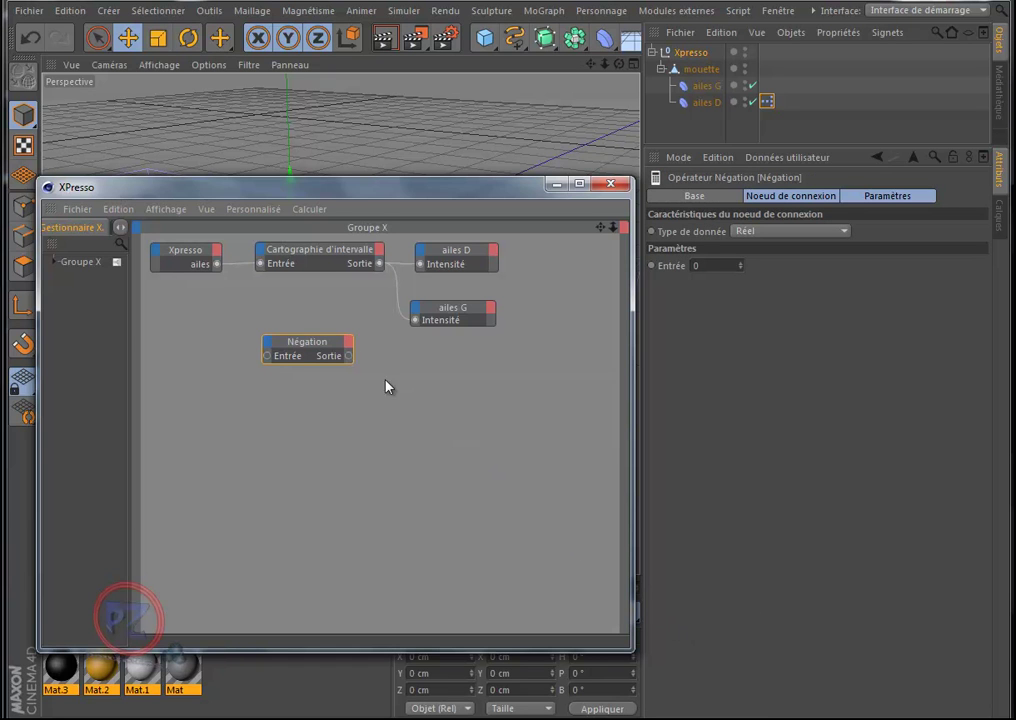
Wire the Négation node between the Xpresso node's ailes output and the Entrée of the Cartographie d'intervalle node
{"action": "left_click_drag", "start_coordinate": [310, 343], "coordinate": [312, 337]}
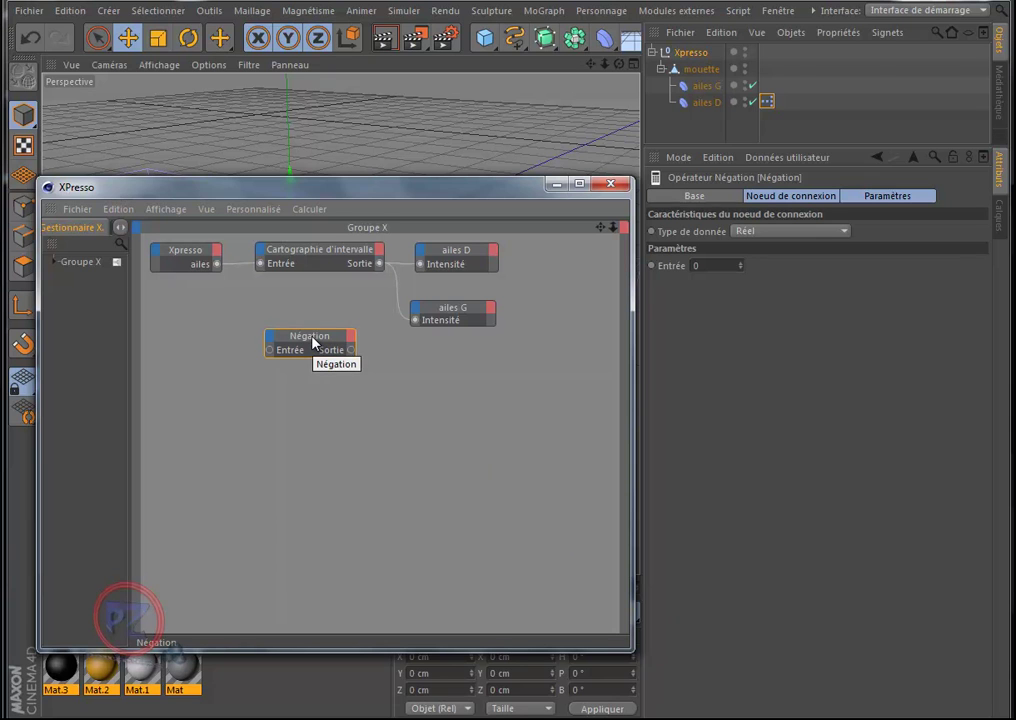
{"action": "left_click_drag", "start_coordinate": [313, 343], "coordinate": [262, 265]}
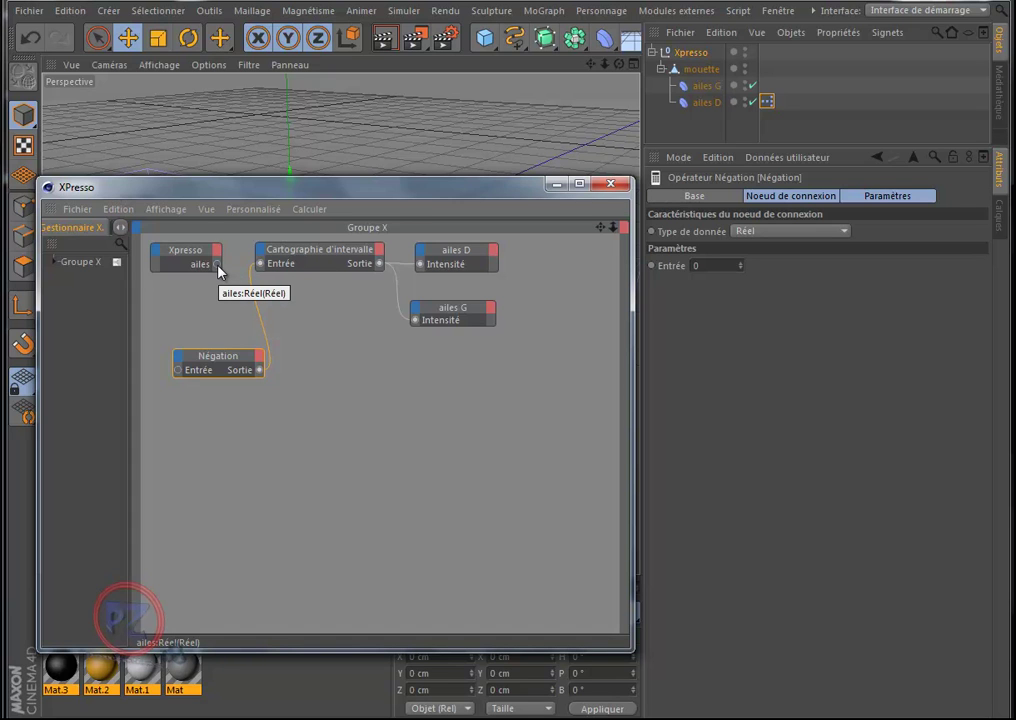
{"action": "left_click_drag", "start_coordinate": [404, 190], "coordinate": [408, 646]}
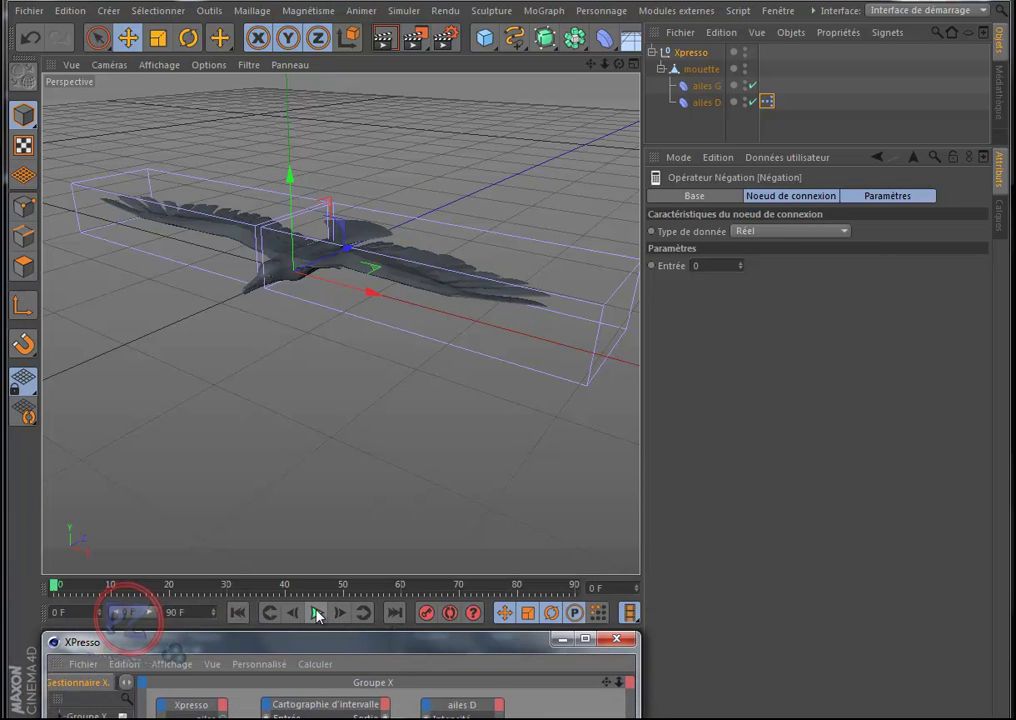
{"action": "left_click", "coordinate": [691, 52]}
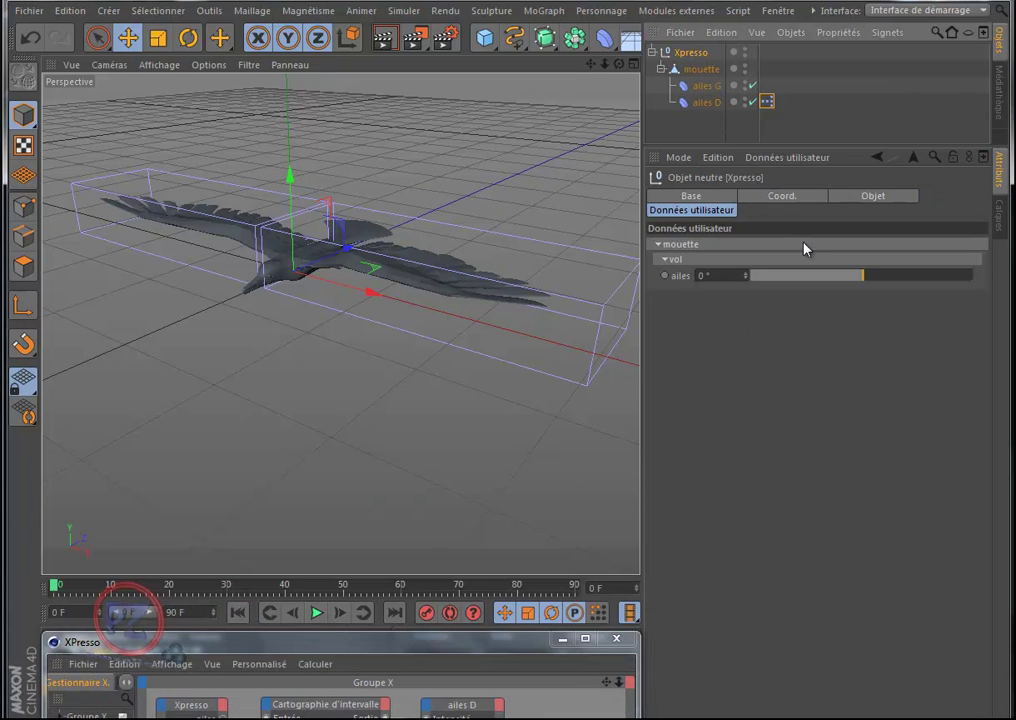
{"action": "mouse_move", "coordinate": [862, 280]}
{"action": "left_mouse_down"}
{"action": "mouse_move", "coordinate": [812, 283]}
{"action": "mouse_move", "coordinate": [922, 284]}
{"action": "mouse_move", "coordinate": [862, 284]}
{"action": "left_mouse_up"}
{"action": "left_click_drag", "start_coordinate": [420, 642], "coordinate": [447, 490]}
{"action": "left_click_drag", "start_coordinate": [251, 566], "coordinate": [214, 675]}
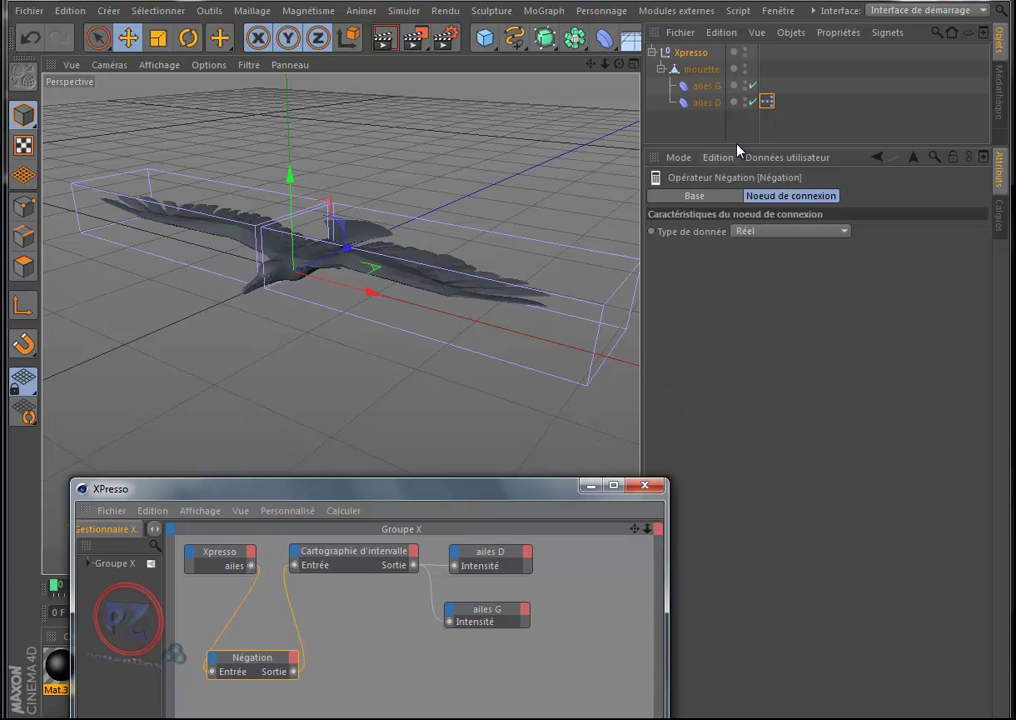
Test the wings with the Xpresso null's ailes slider, leave it at 0° and reposition the XPresso editor
{"action": "left_click", "coordinate": [693, 53]}
{"action": "mouse_move", "coordinate": [860, 280]}
{"action": "left_mouse_down"}
{"action": "mouse_move", "coordinate": [760, 277]}
{"action": "mouse_move", "coordinate": [950, 275]}
{"action": "mouse_move", "coordinate": [778, 281]}
{"action": "mouse_move", "coordinate": [862, 283]}
{"action": "left_mouse_up"}
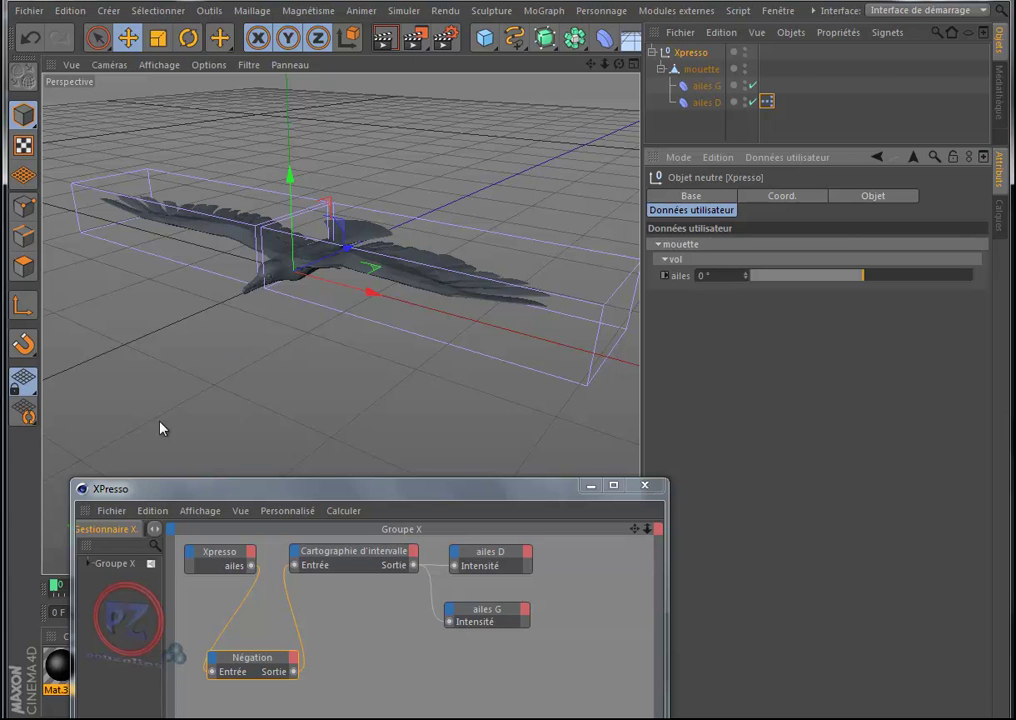
{"action": "left_click_drag", "start_coordinate": [331, 492], "coordinate": [322, 353]}
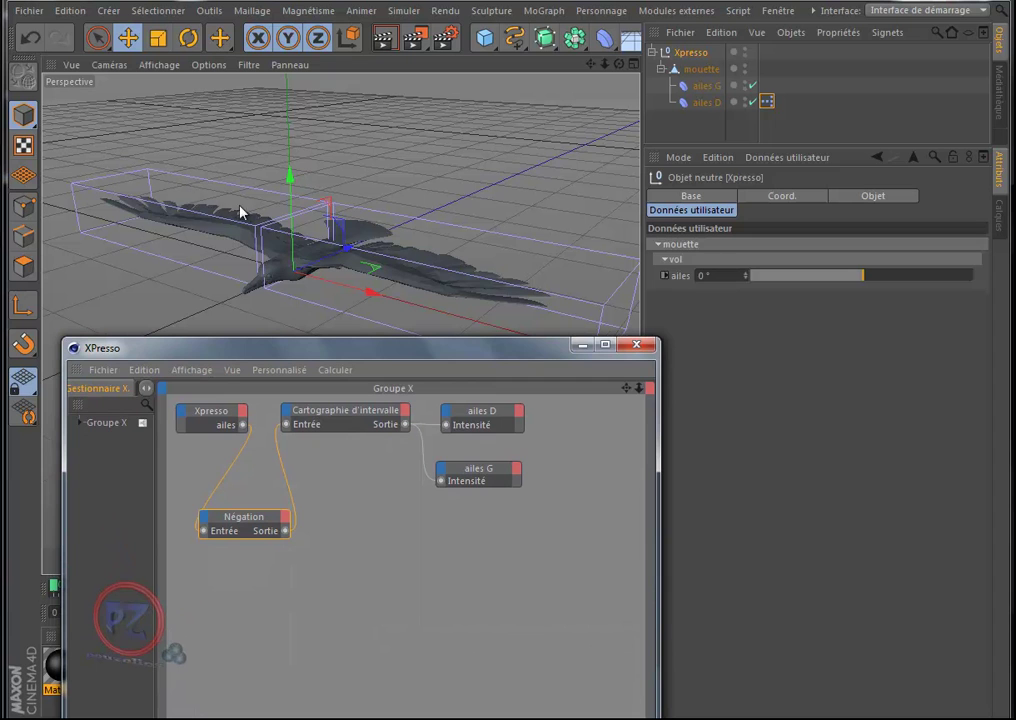
Review the bend properties of ailes G and ailes D, and close the XPresso editor
{"action": "left_click", "coordinate": [707, 87]}
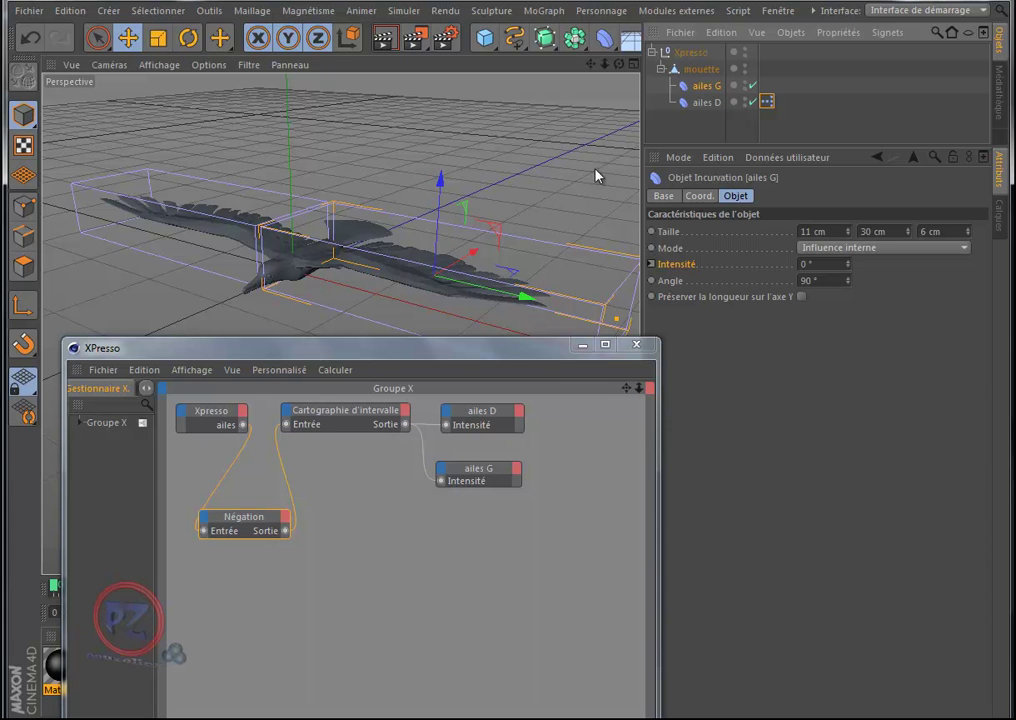
{"action": "key", "text": "ctrl+z"}
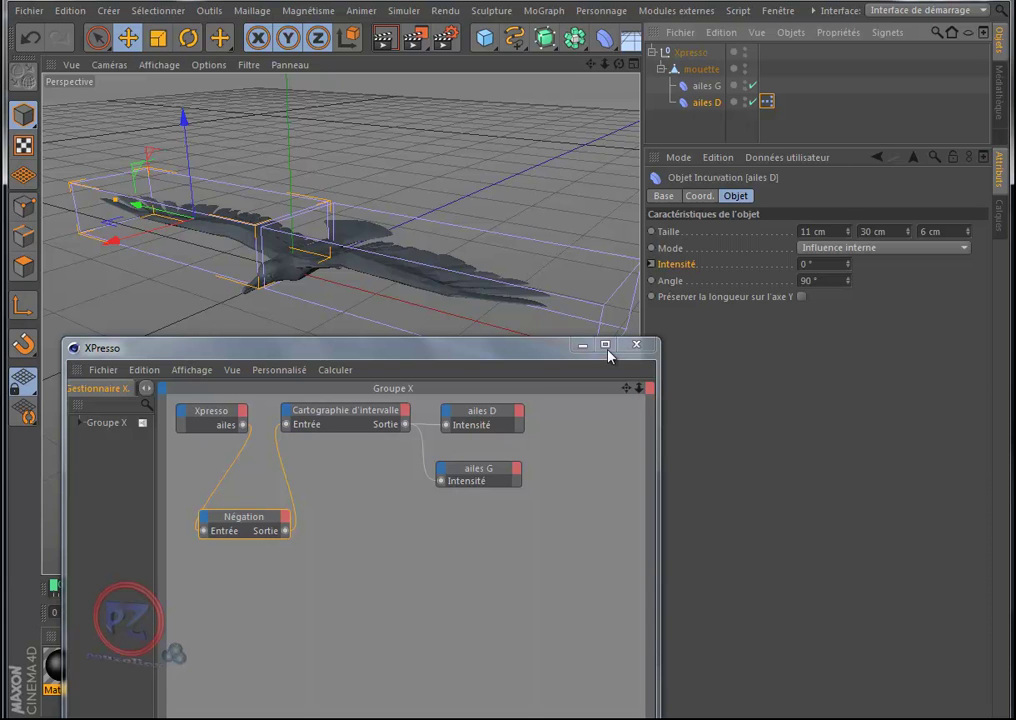
{"action": "left_click_drag", "start_coordinate": [534, 362], "coordinate": [537, 200]}
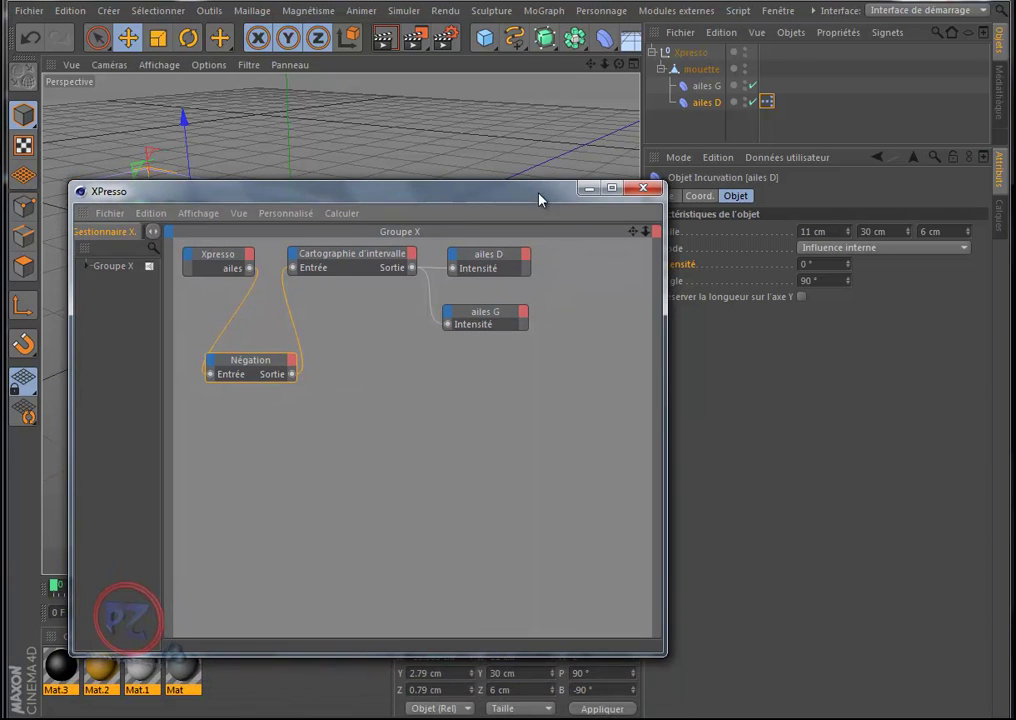
{"action": "left_click", "coordinate": [645, 187]}
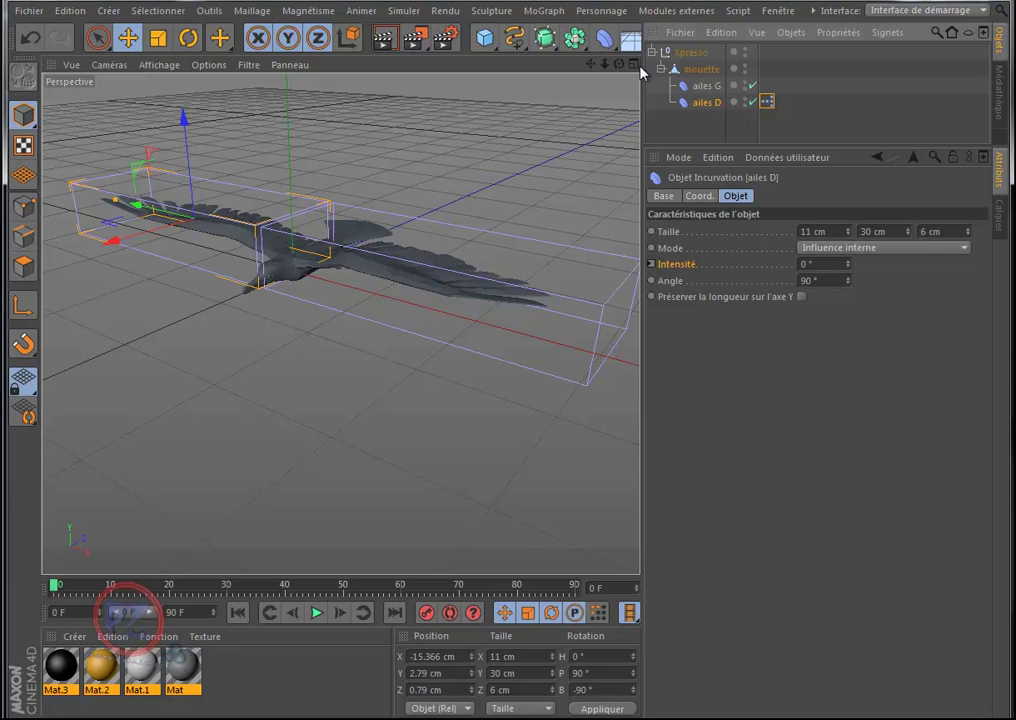
Switch to the open scene mouette final.c4d, preview its wing-flapping animation and return to frame 0
{"action": "left_click", "coordinate": [778, 10]}
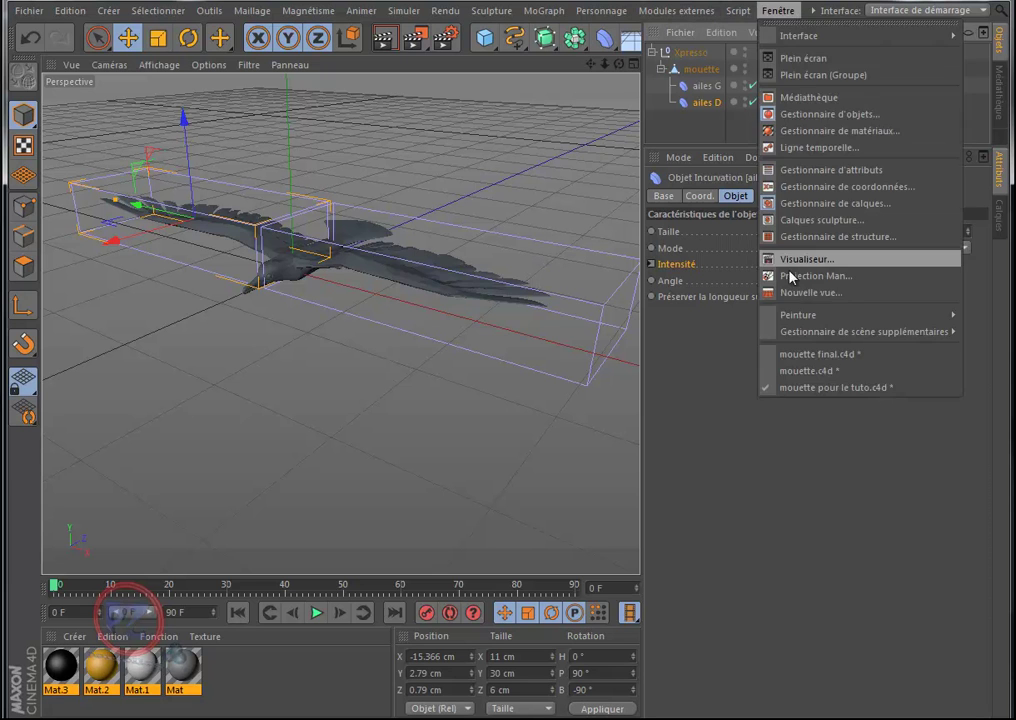
{"action": "left_click", "coordinate": [812, 354]}
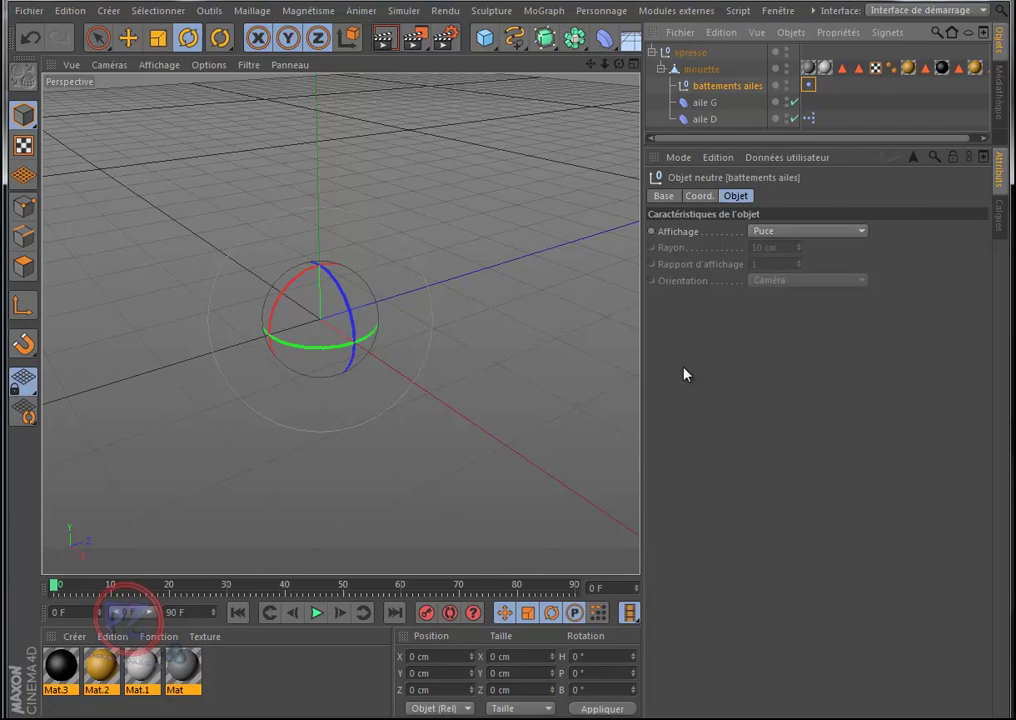
{"action": "left_click", "coordinate": [316, 612]}
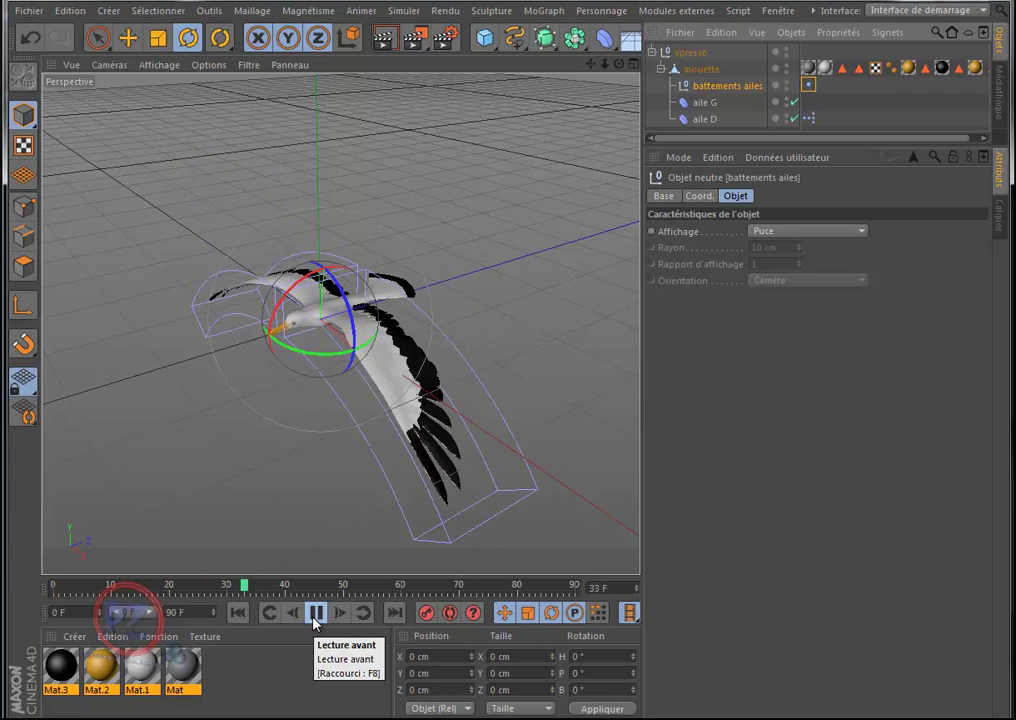
{"action": "left_click", "coordinate": [316, 612]}
{"action": "left_click", "coordinate": [237, 612]}
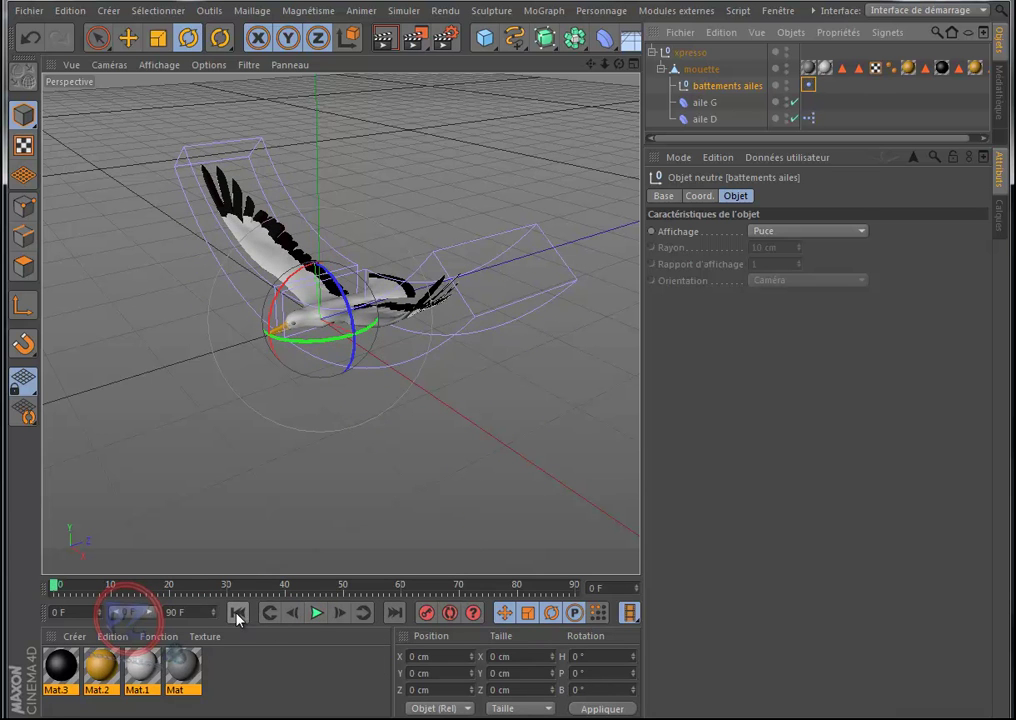